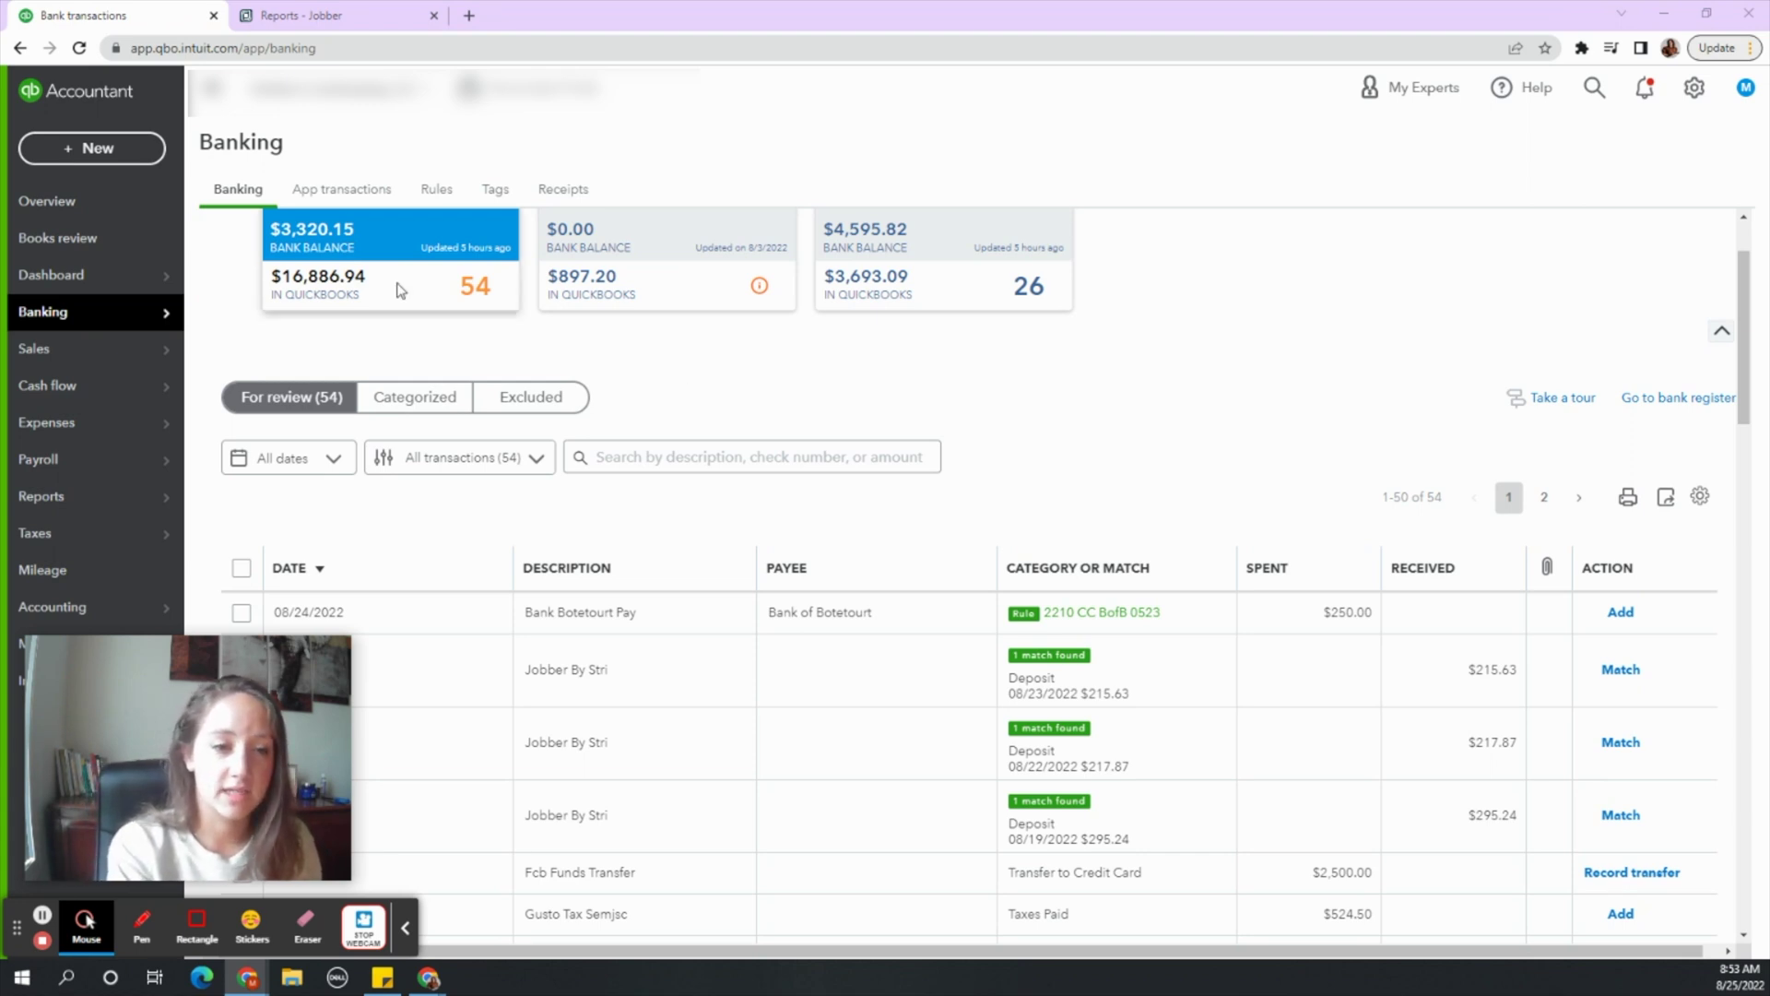
# Step: Open Jobber's Payouts report and review the last 30 days of payouts with their net amounts
pyautogui.scroll(-1, 1099, 373)
pyautogui.scroll(1, 1099, 373)
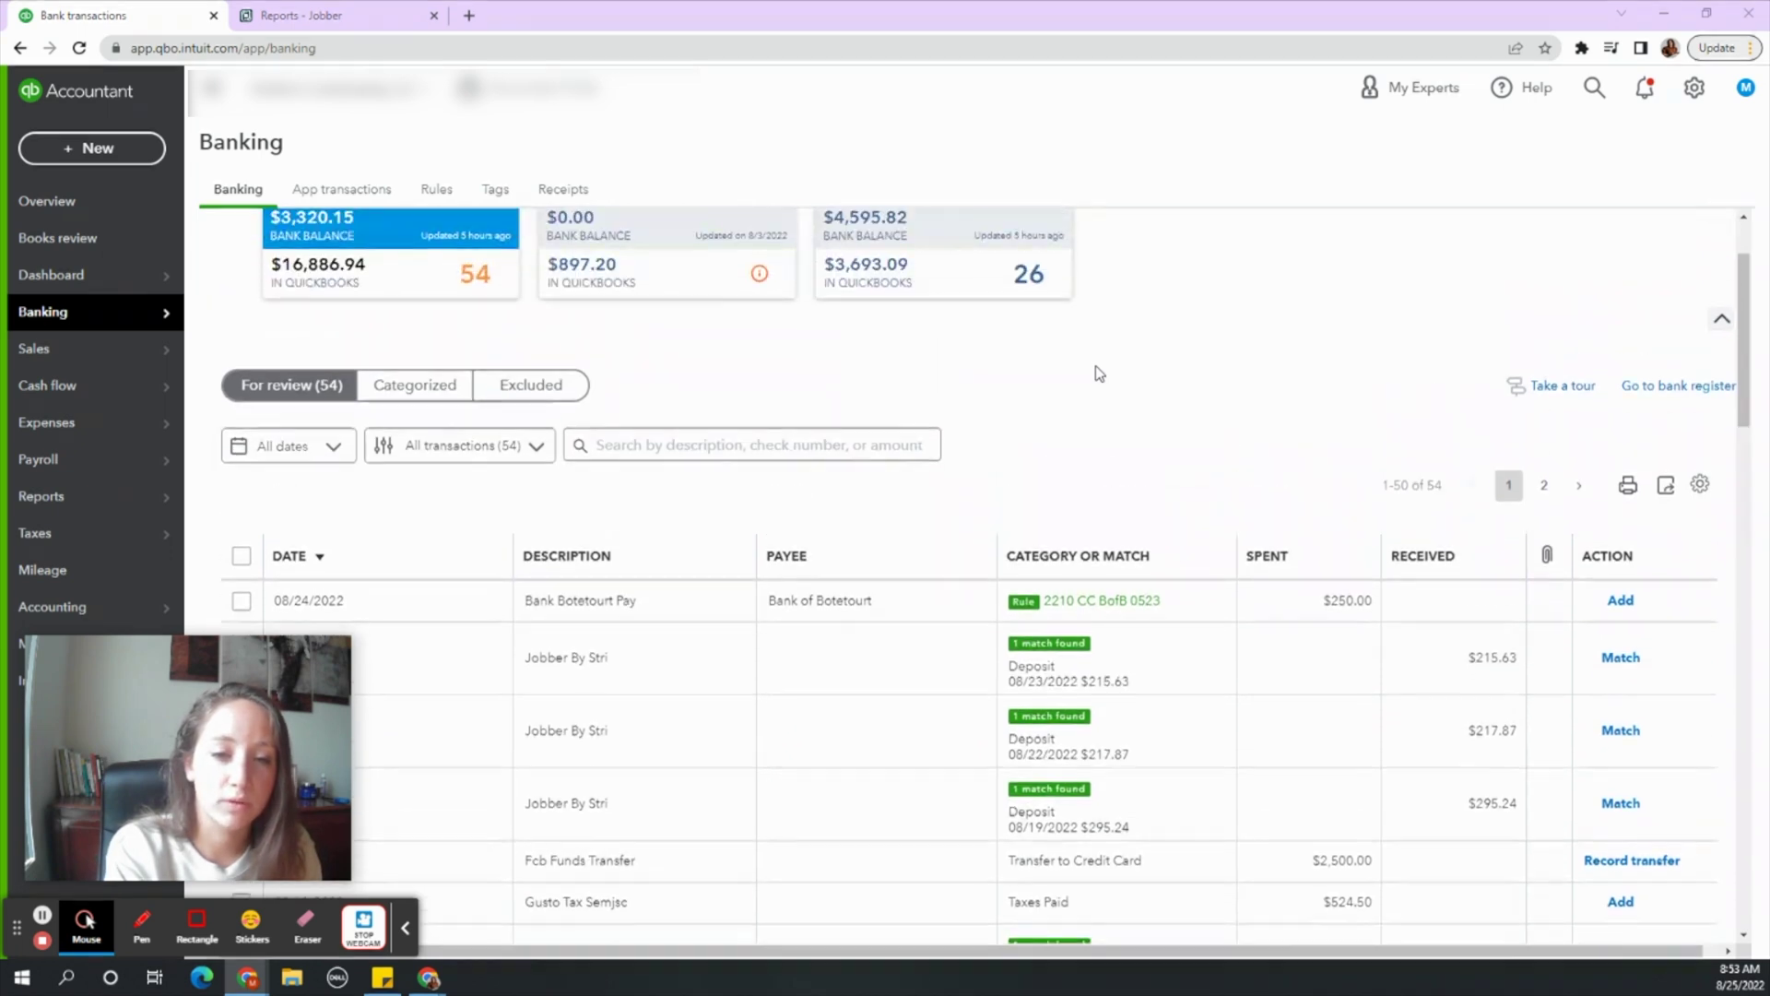
pyautogui.scroll(-2, 1095, 372)
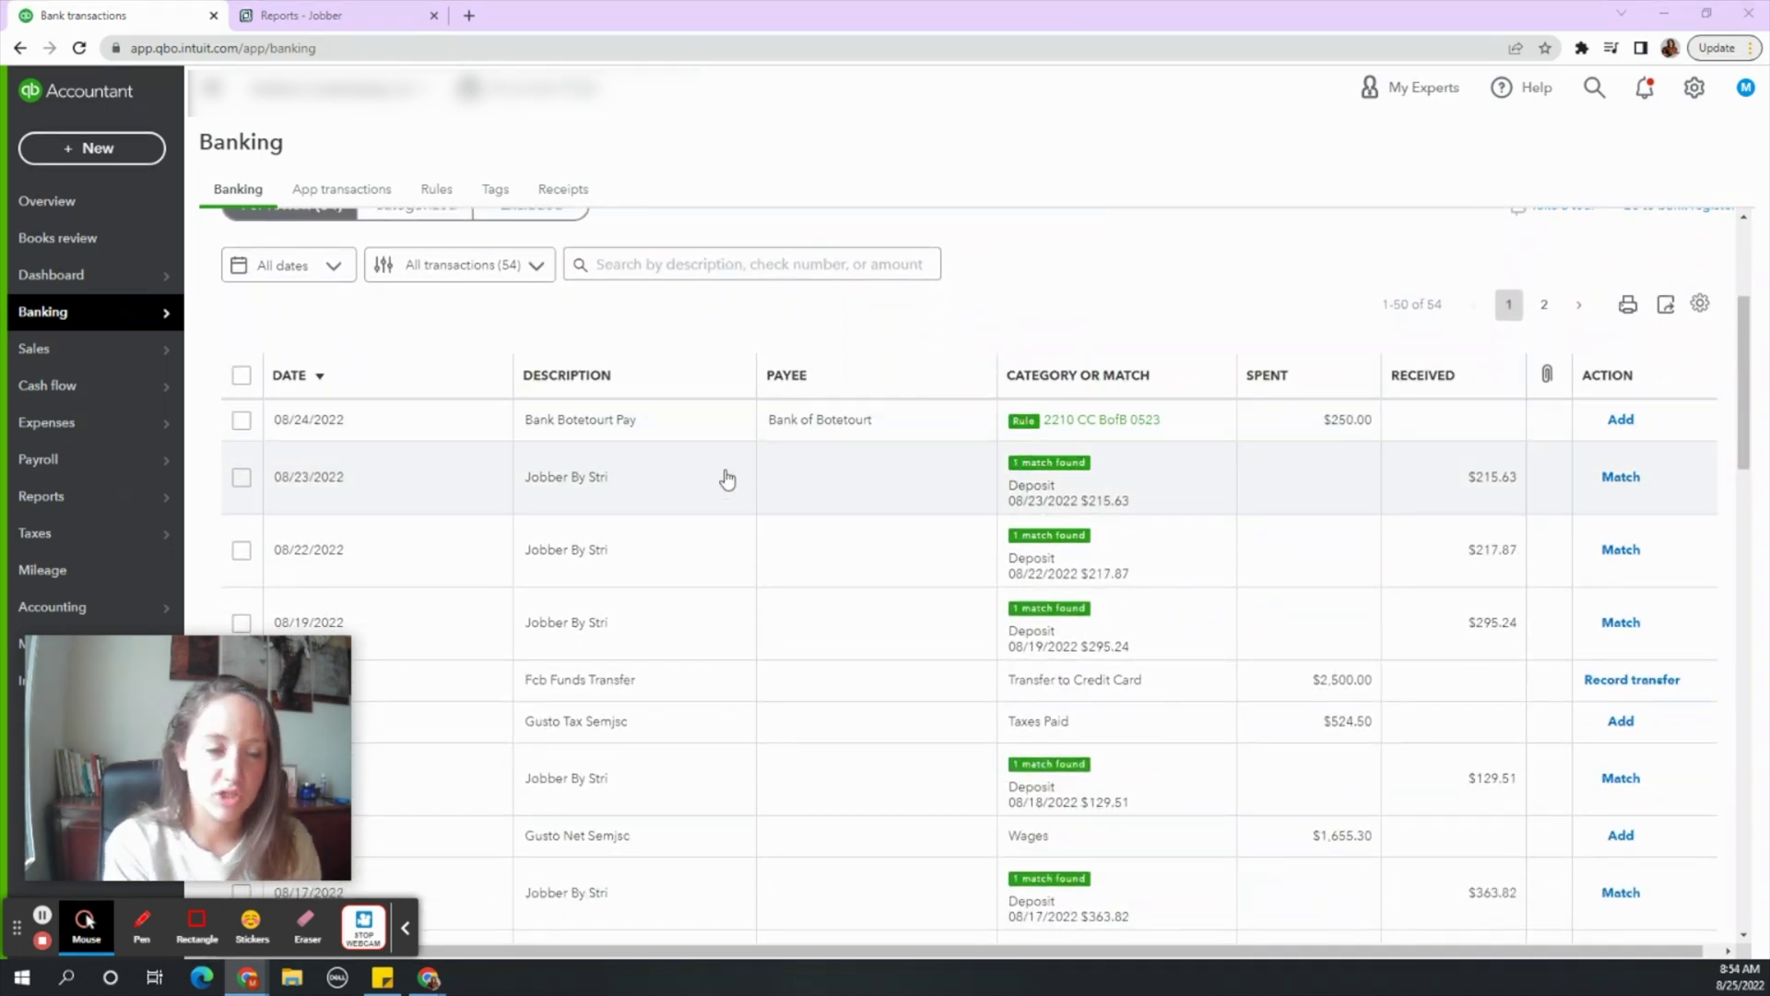
pyautogui.click(373, 18)
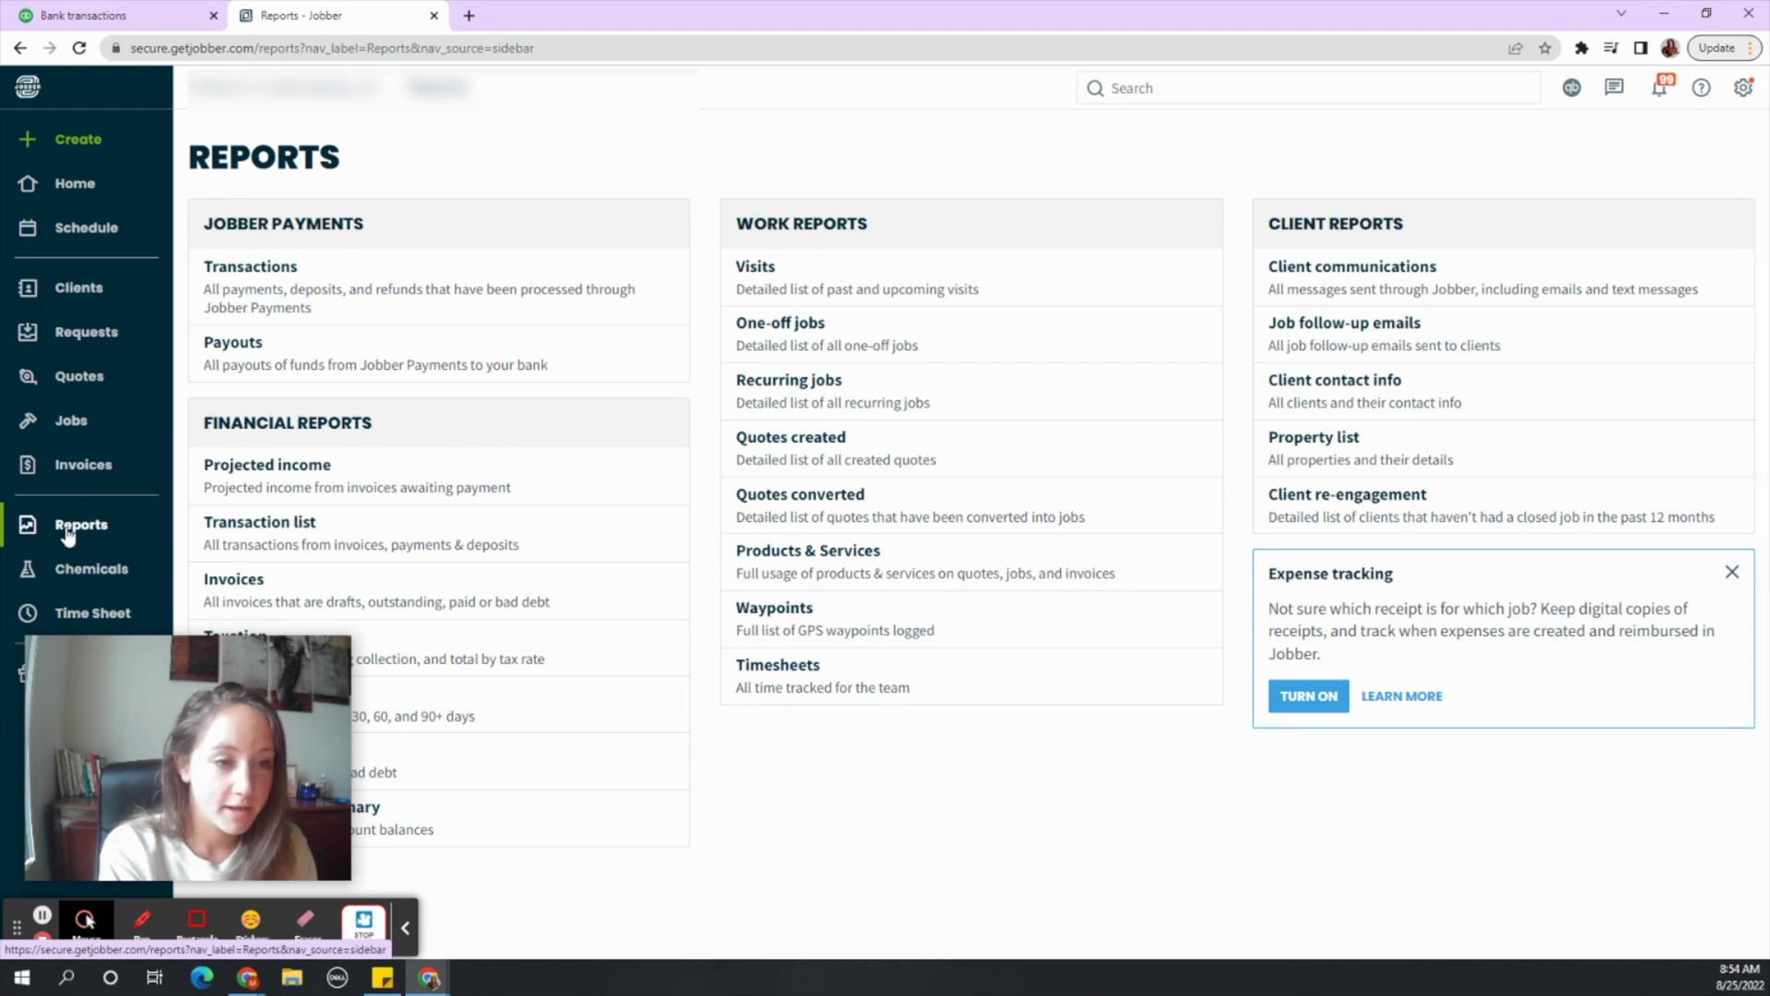
pyautogui.click(324, 362)
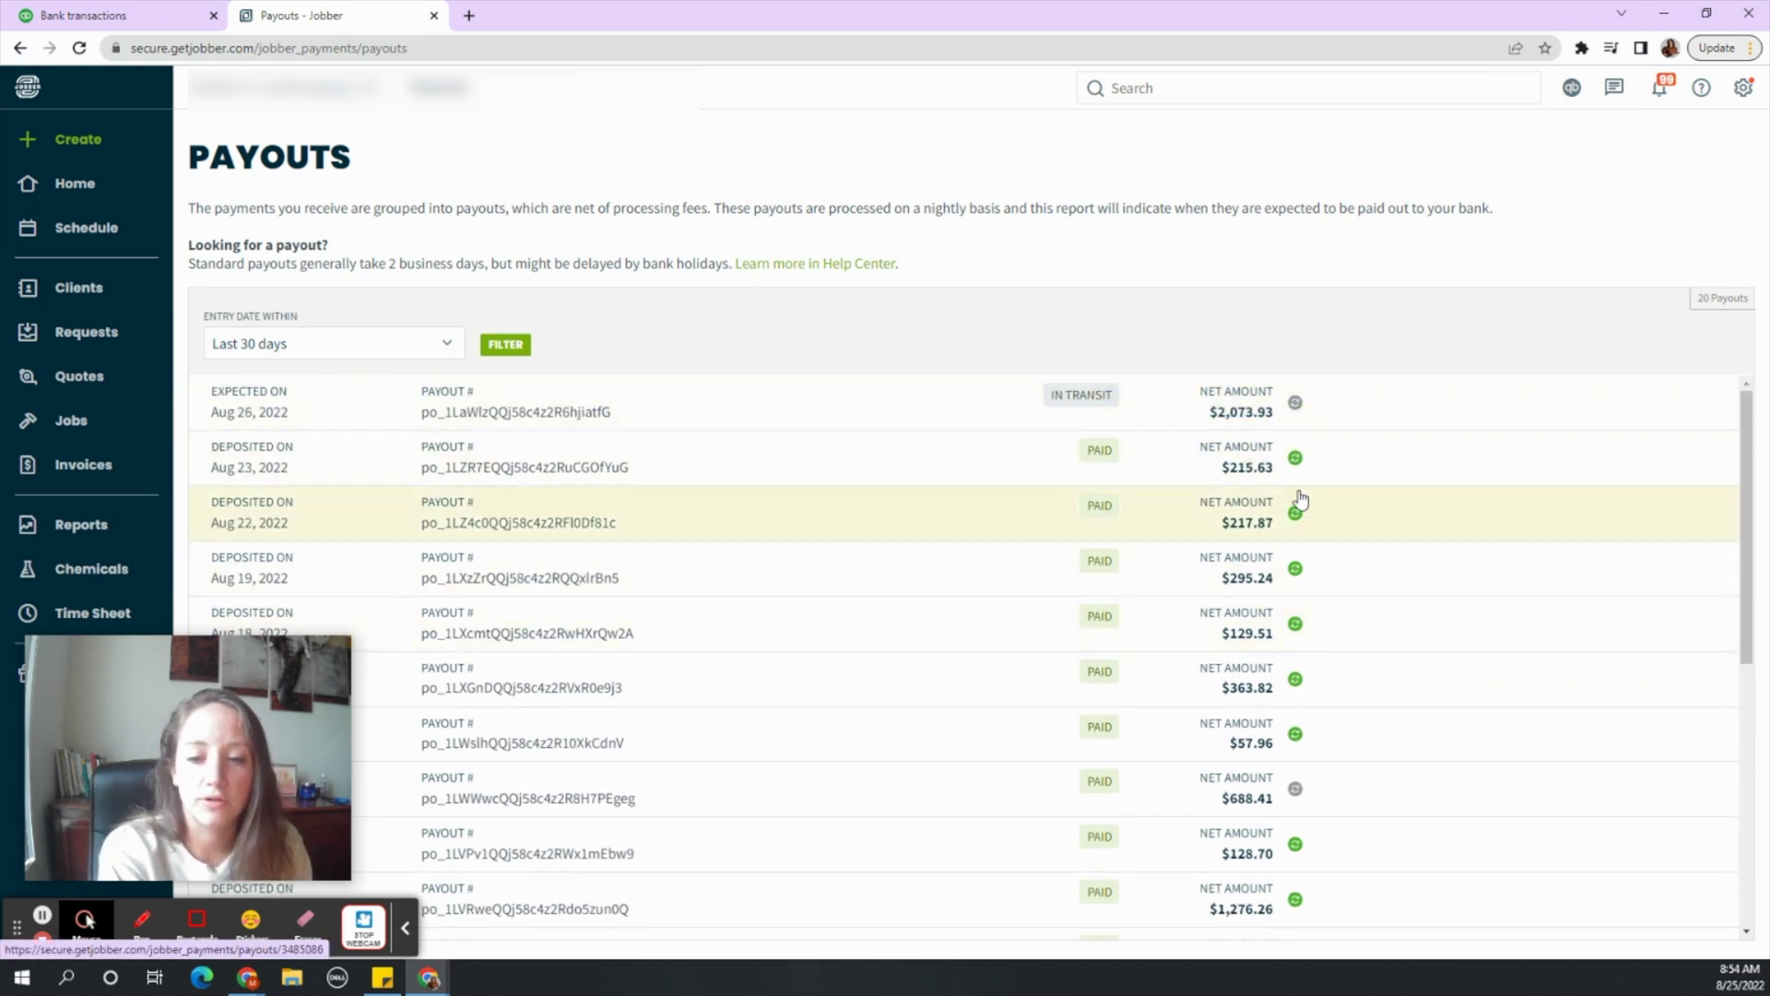
pyautogui.scroll(-5, 1295, 618)
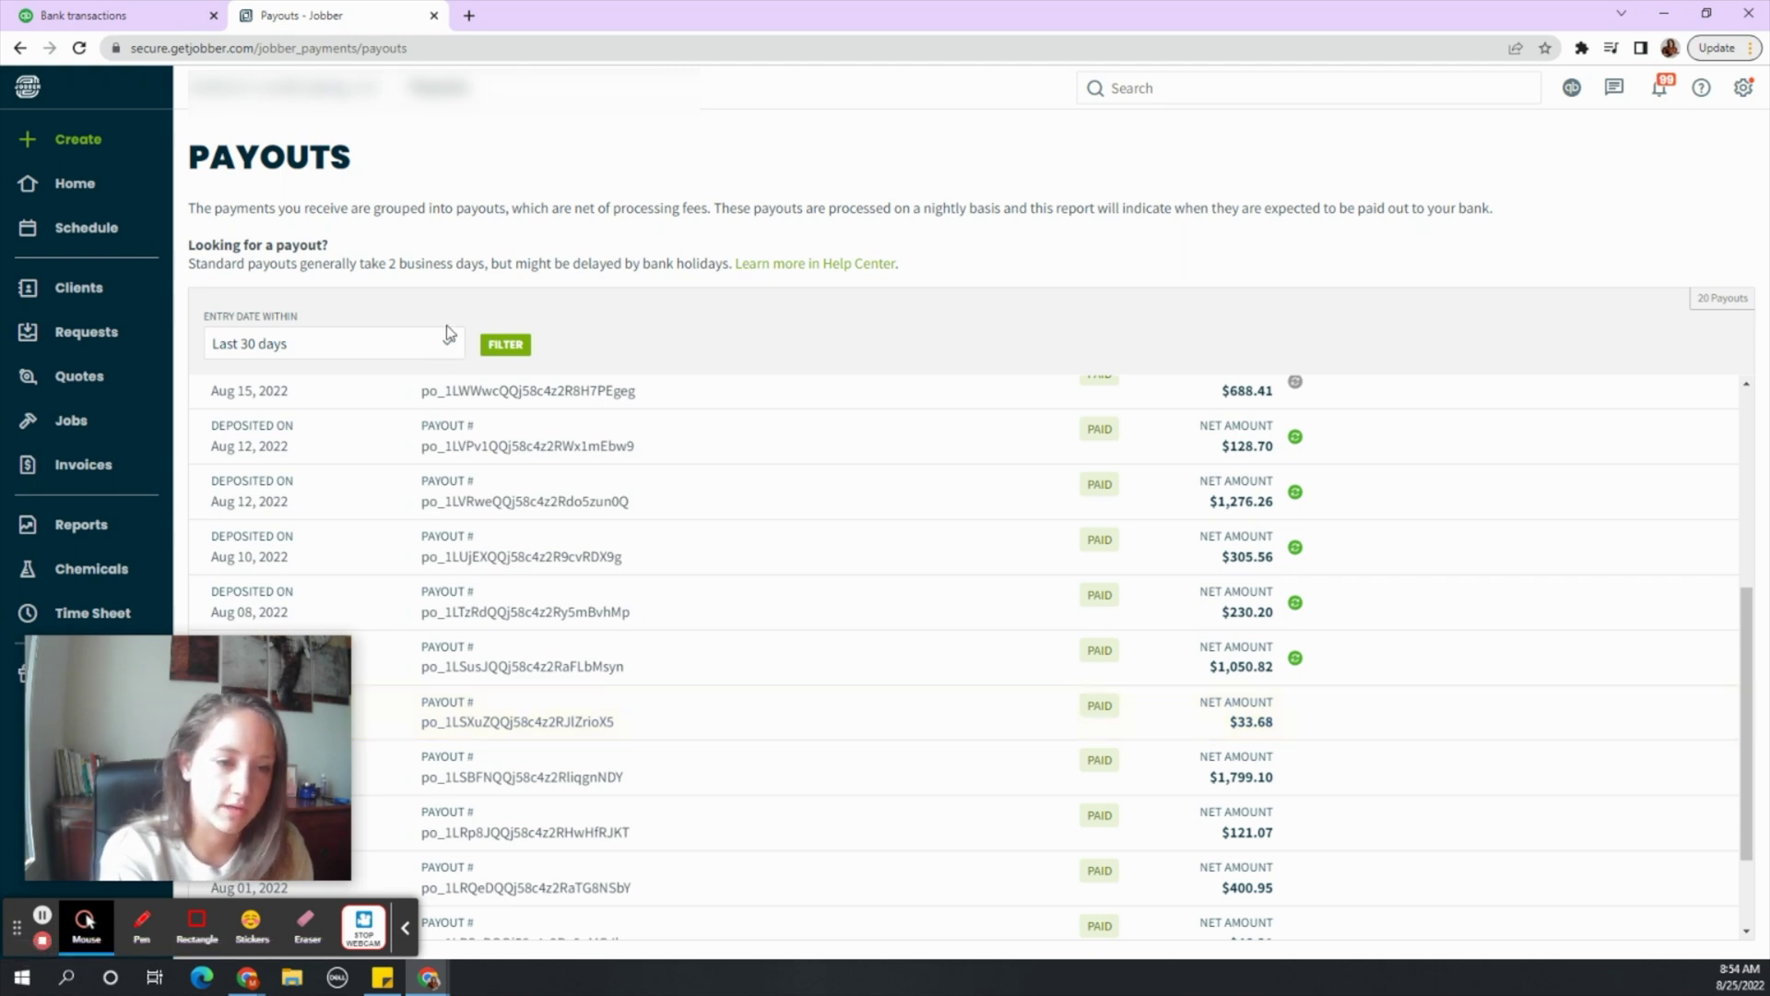
pyautogui.scroll(-2, 751, 655)
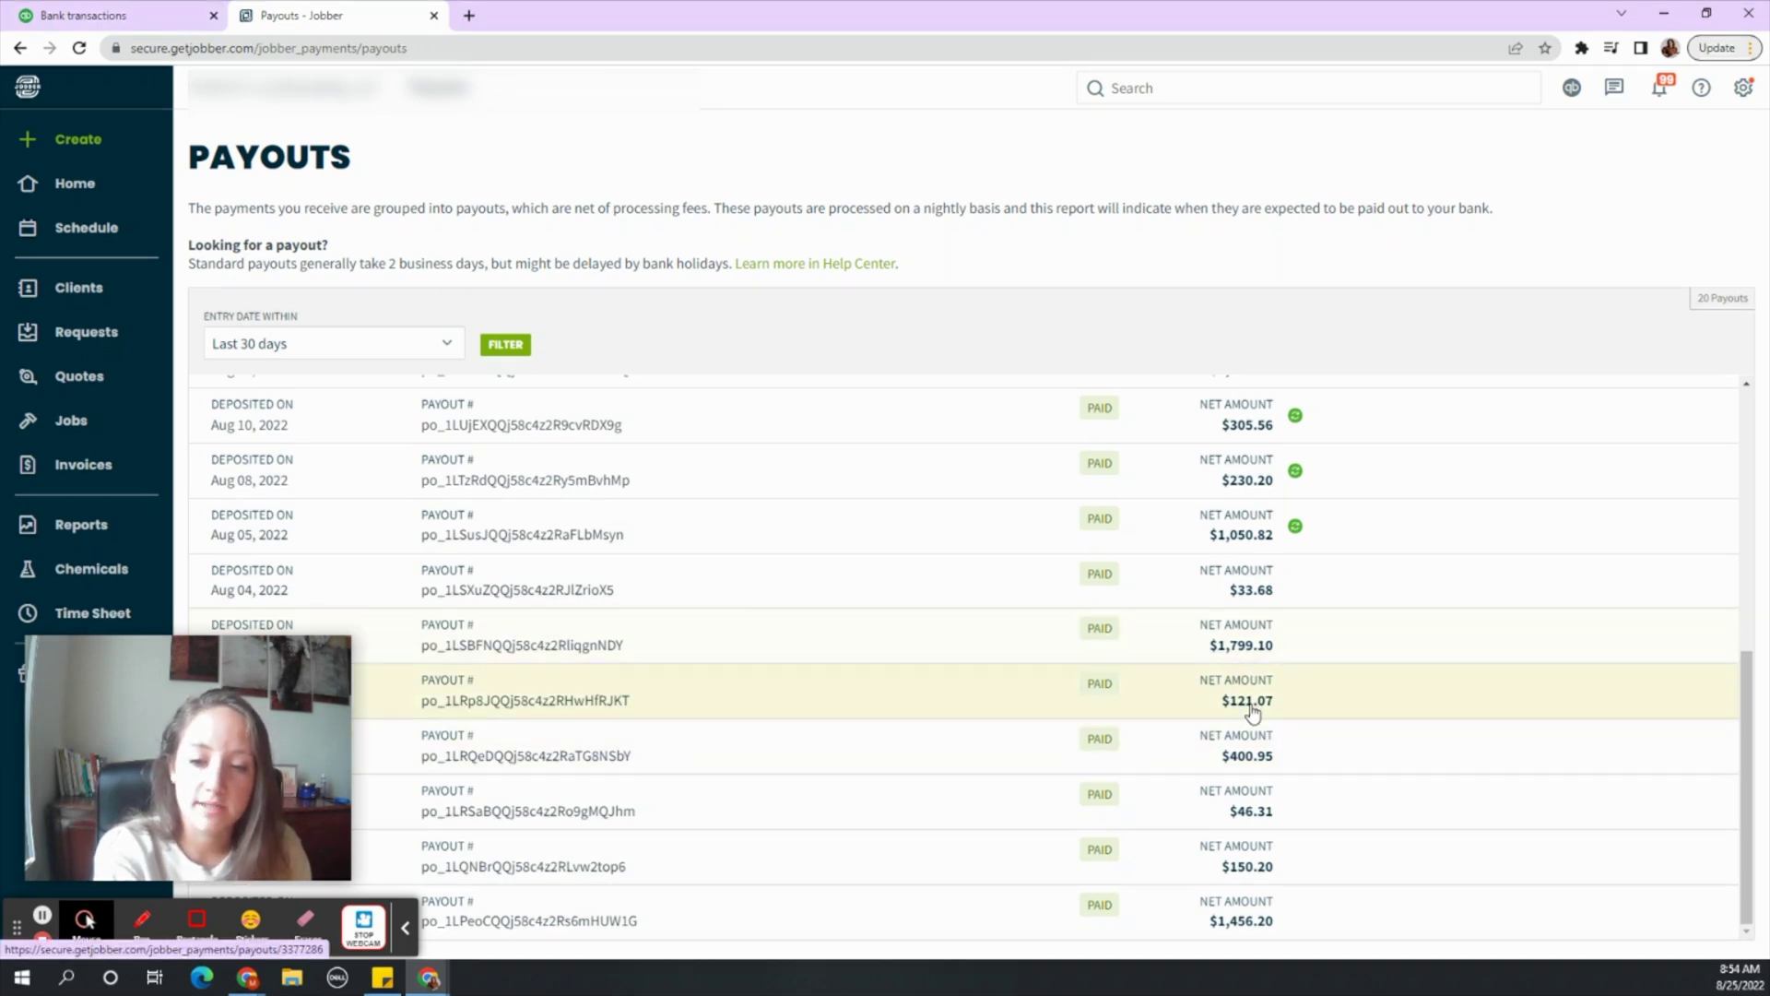
# Step: Scan the QuickBooks For review list to compare Jobber deposits with the payouts
pyautogui.click(114, 11)
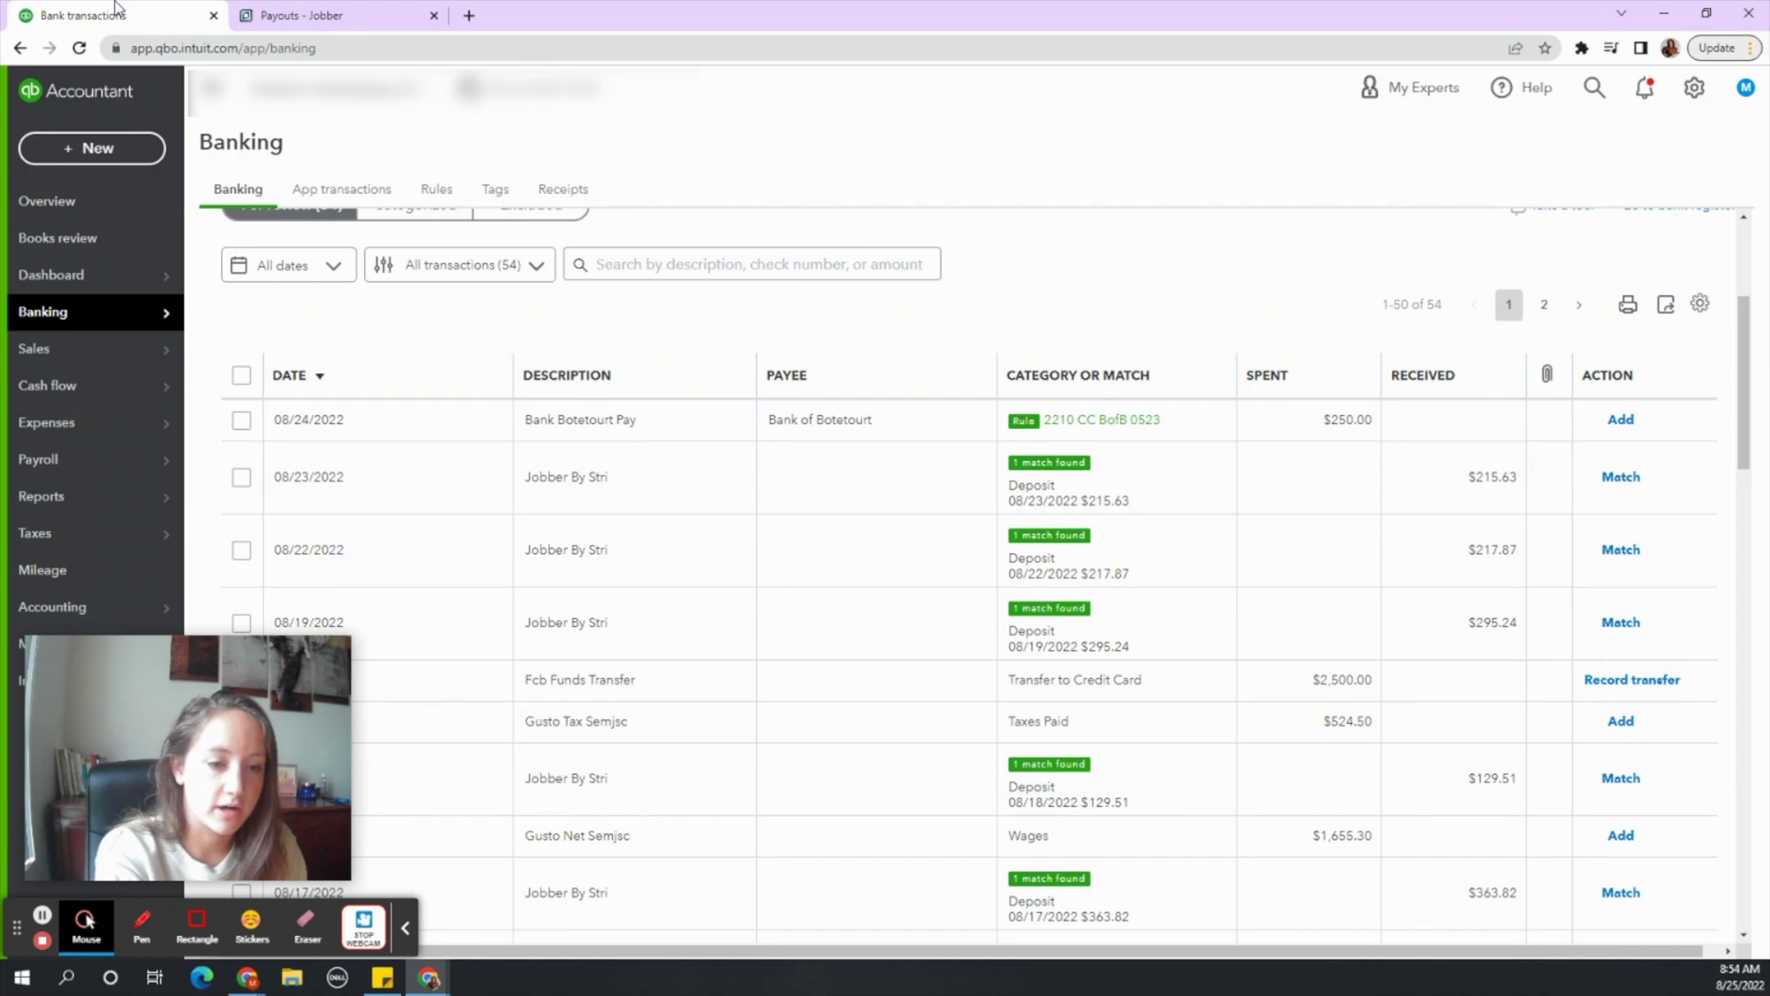
pyautogui.scroll(-3, 743, 590)
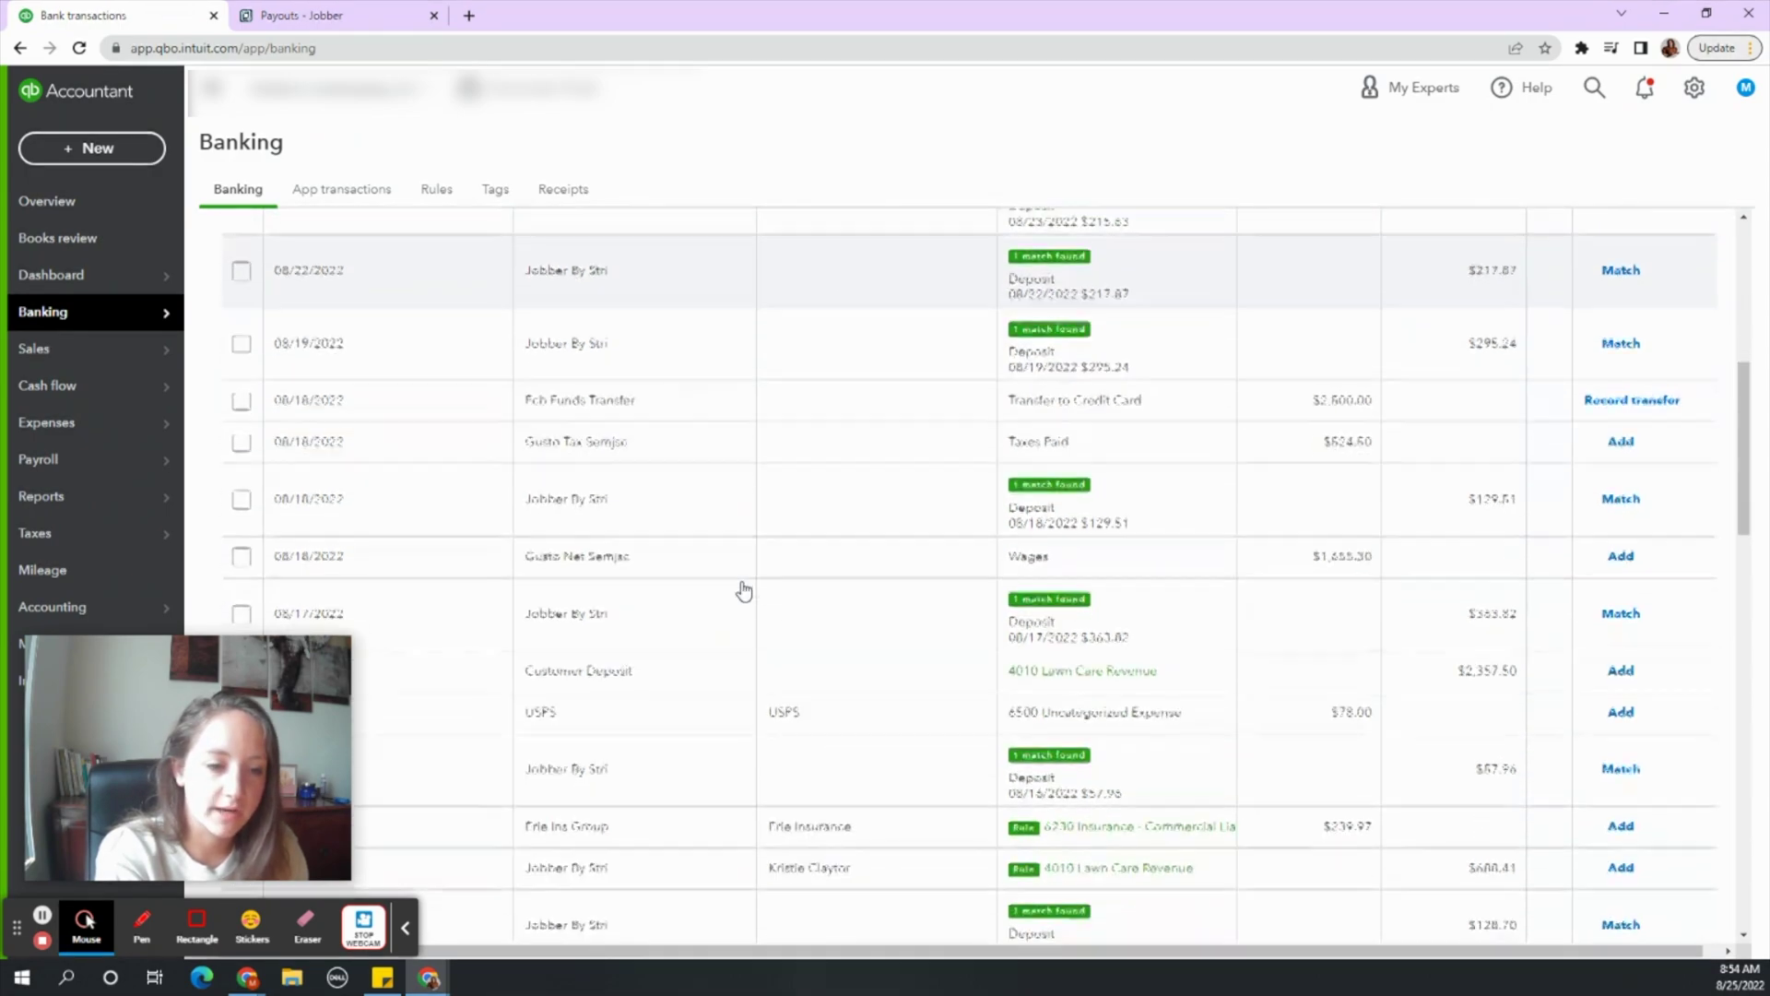
pyautogui.scroll(-9, 743, 590)
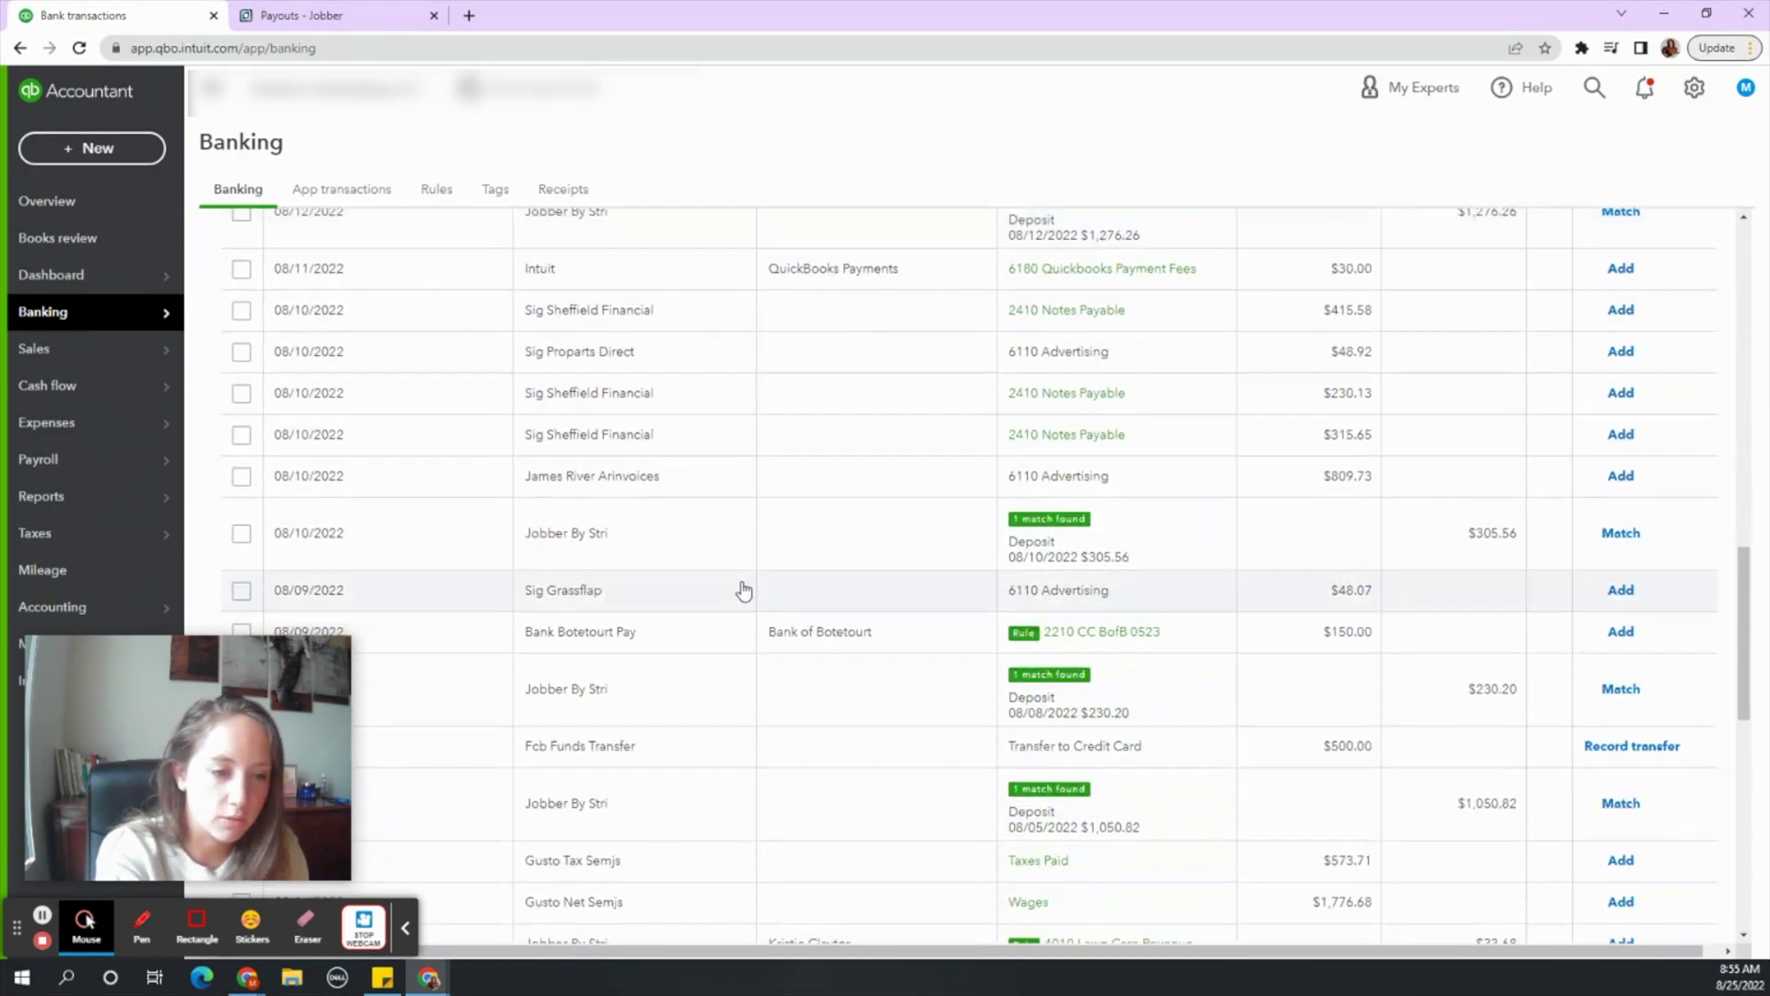
pyautogui.scroll(-3, 743, 590)
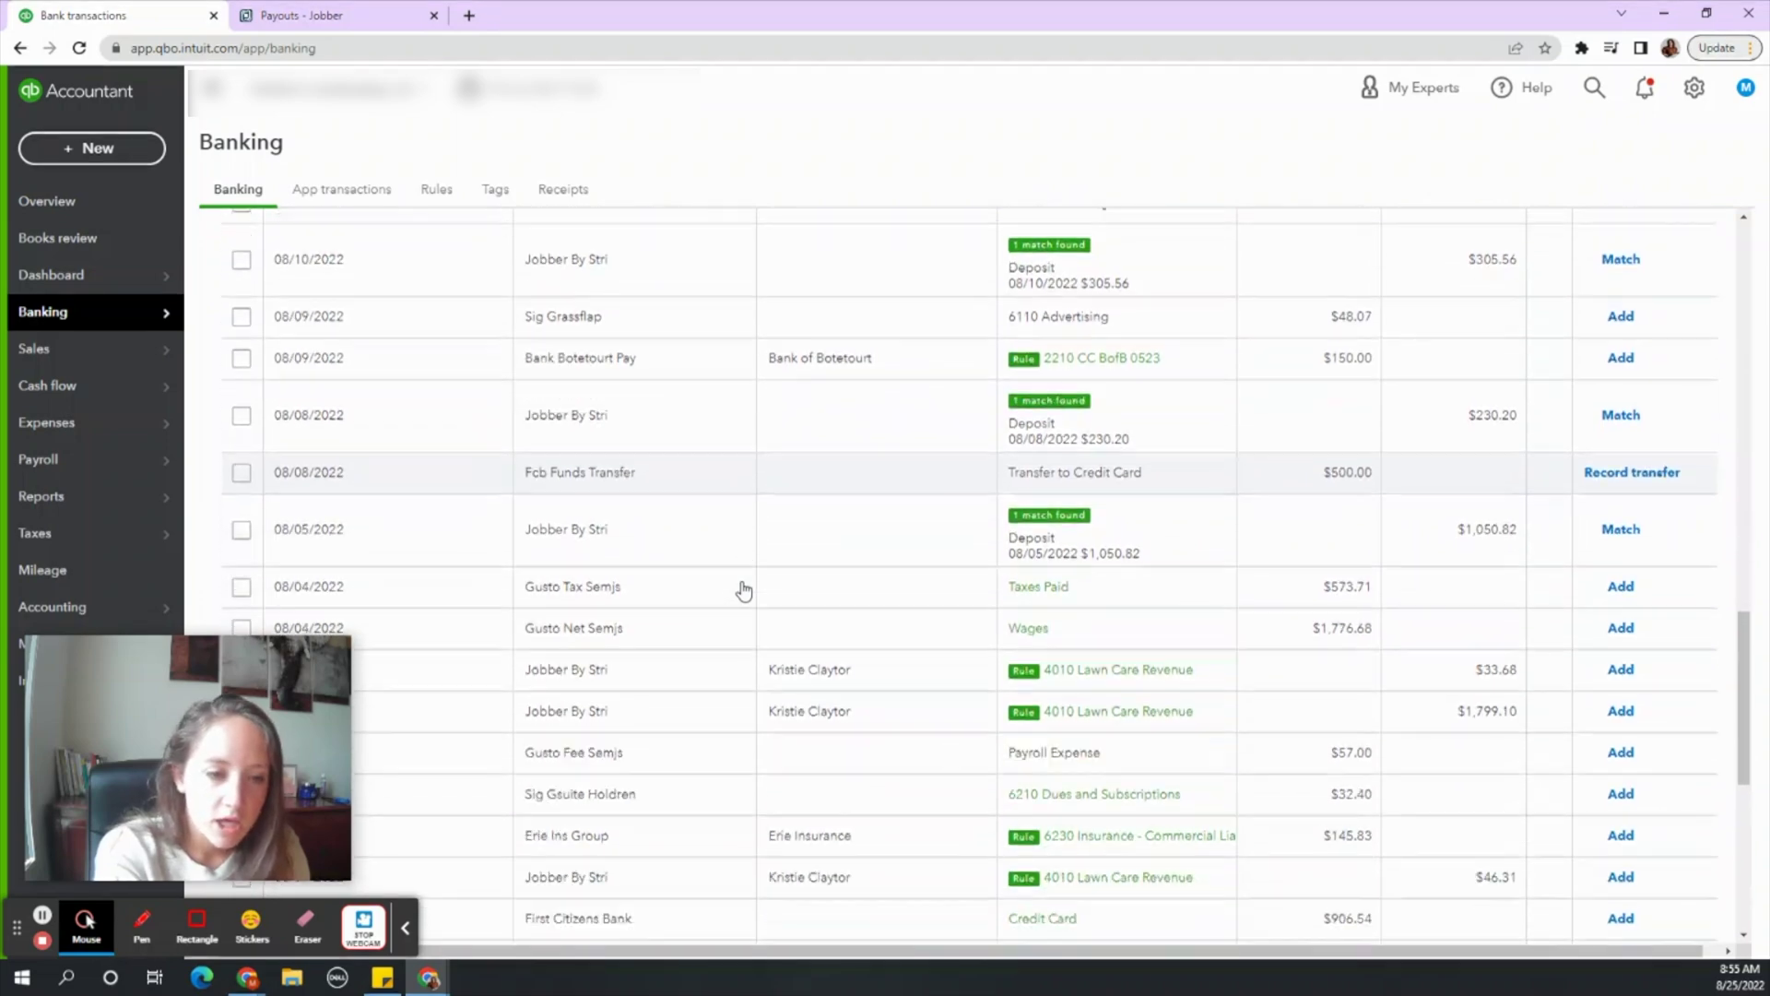
pyautogui.scroll(-1, 744, 590)
pyautogui.scroll(1, 743, 591)
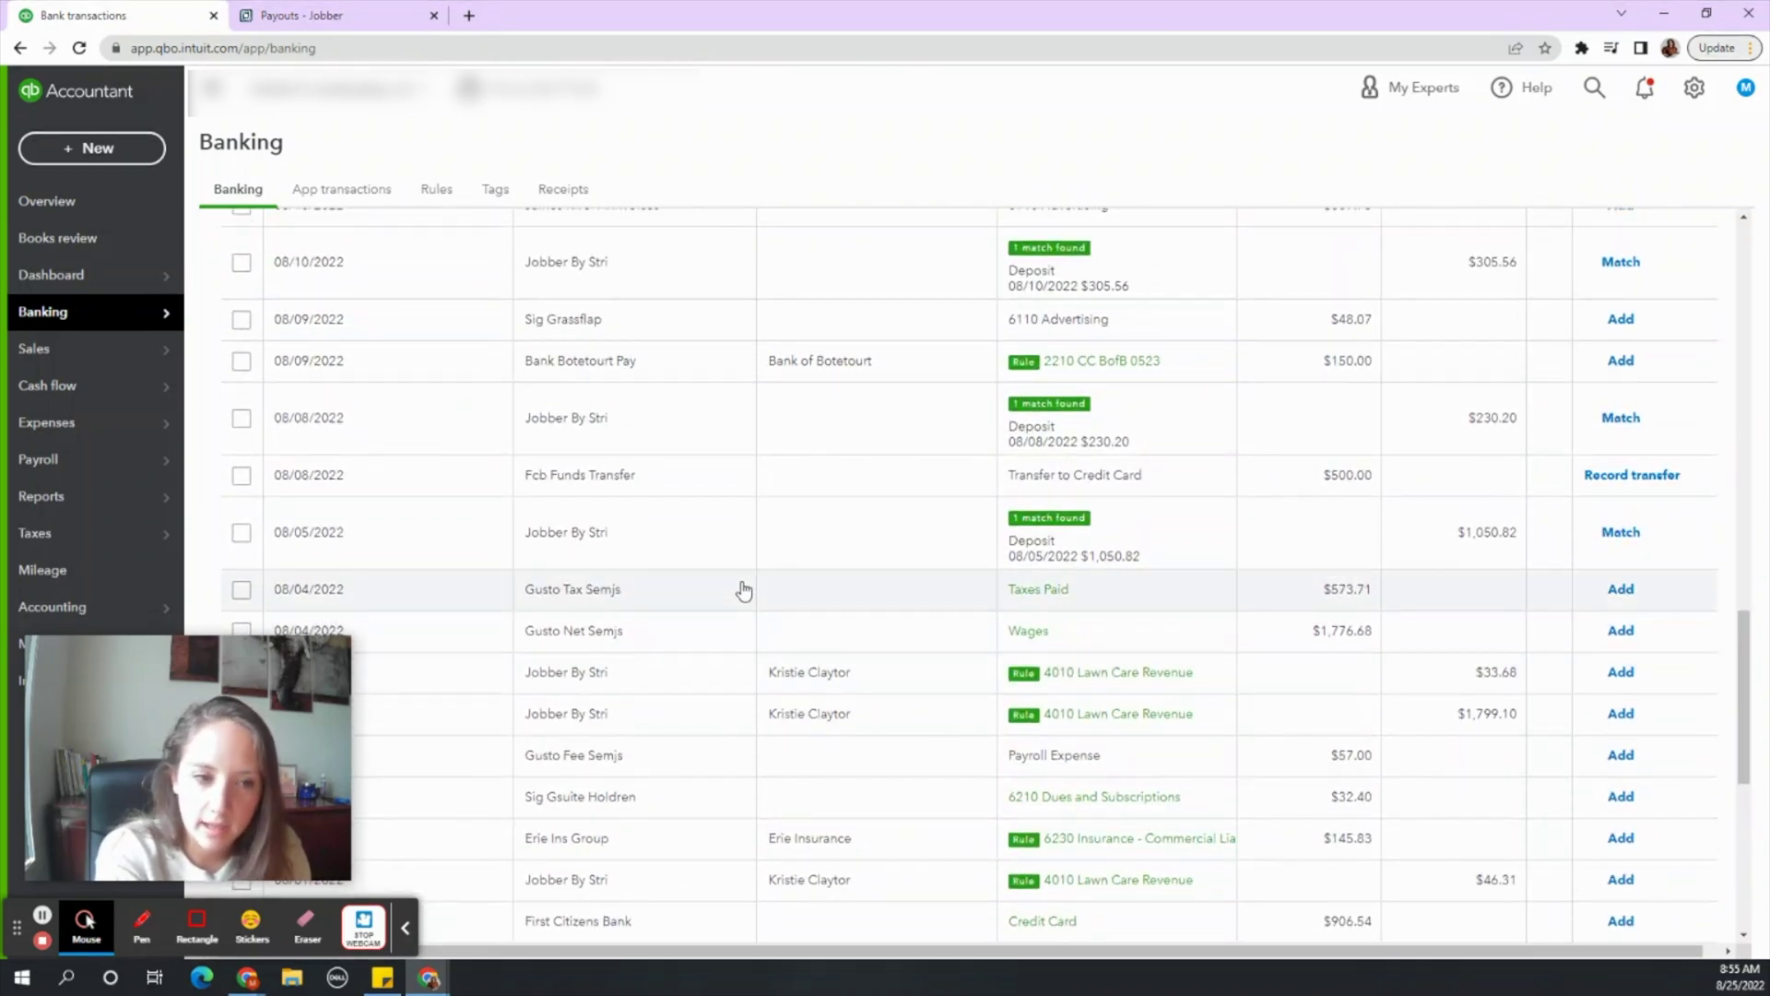
pyautogui.scroll(1, 743, 590)
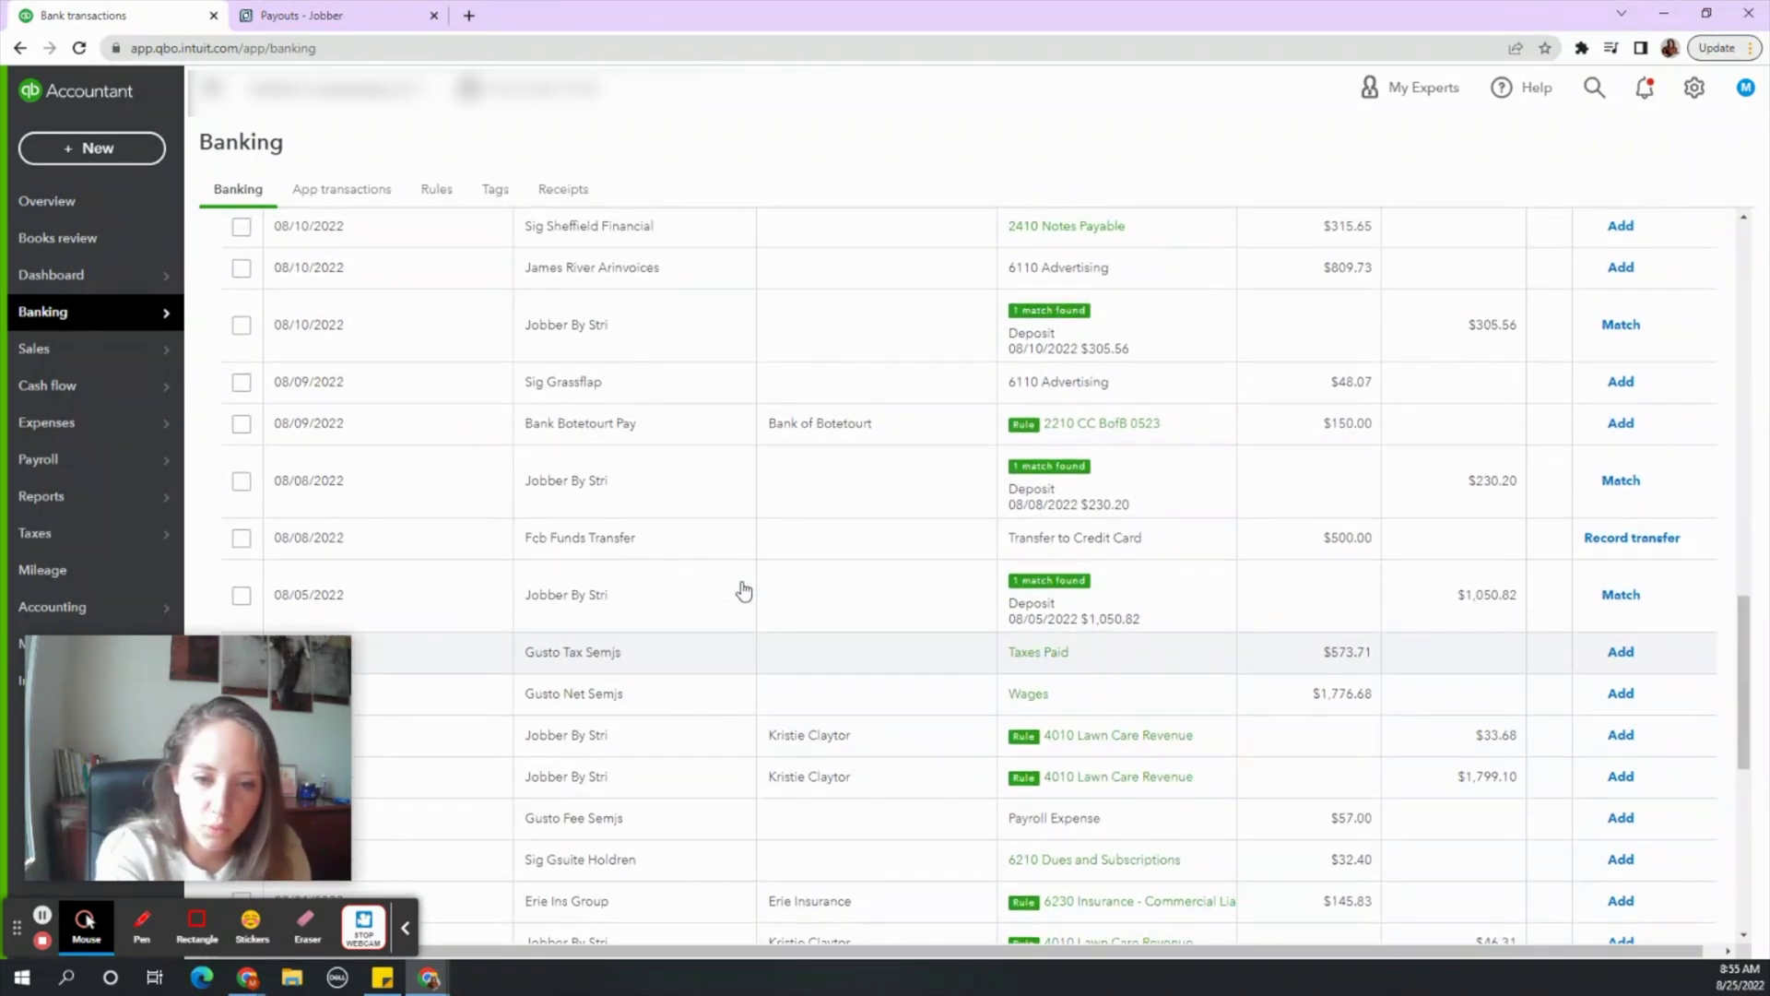
pyautogui.scroll(-1, 744, 590)
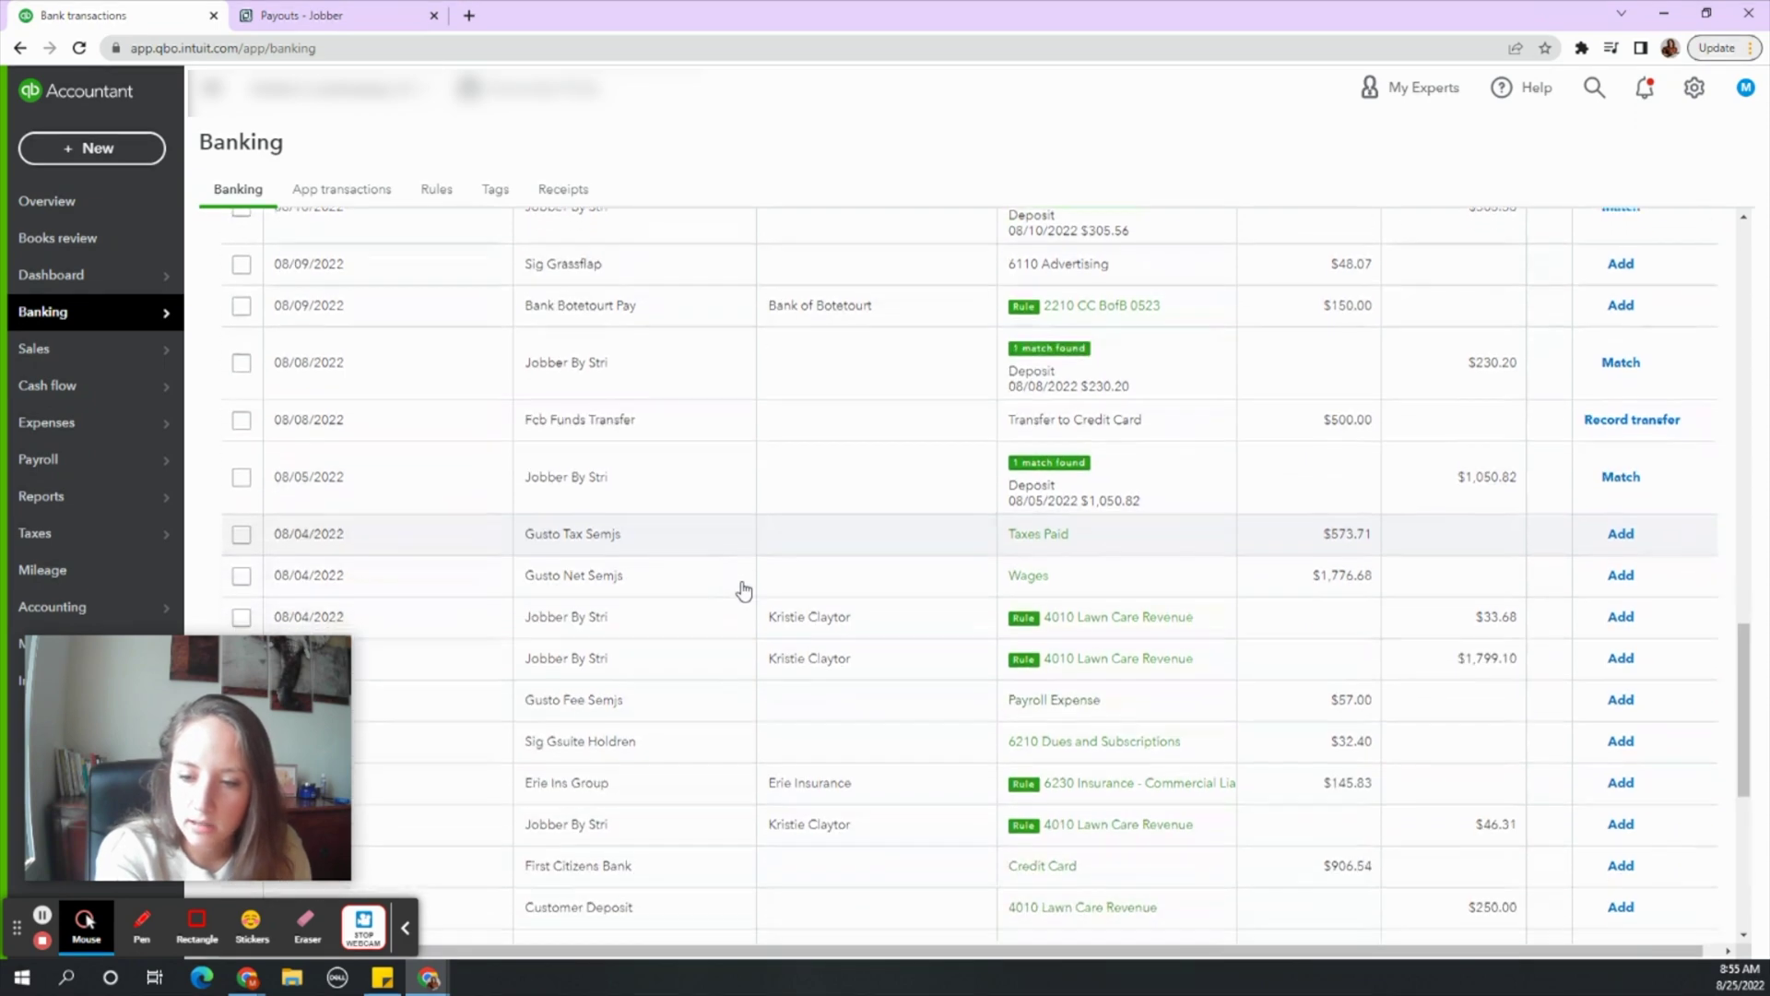
pyautogui.scroll(-3, 743, 591)
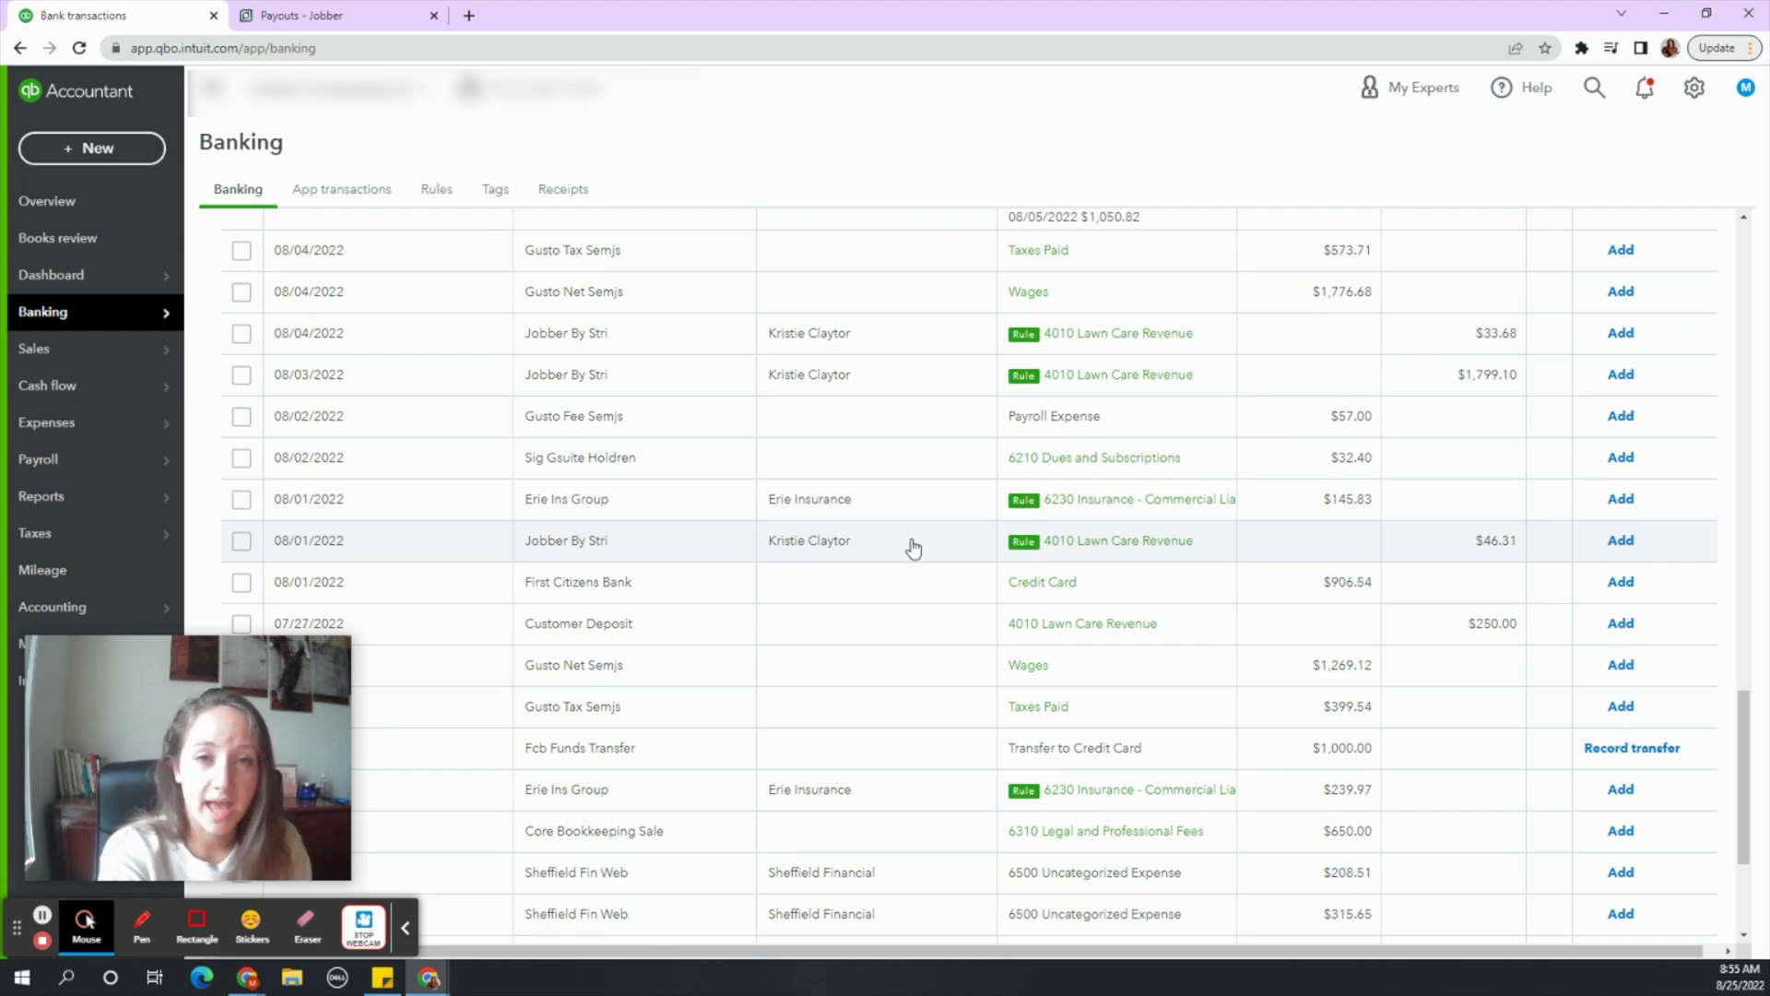
pyautogui.scroll(10, 913, 548)
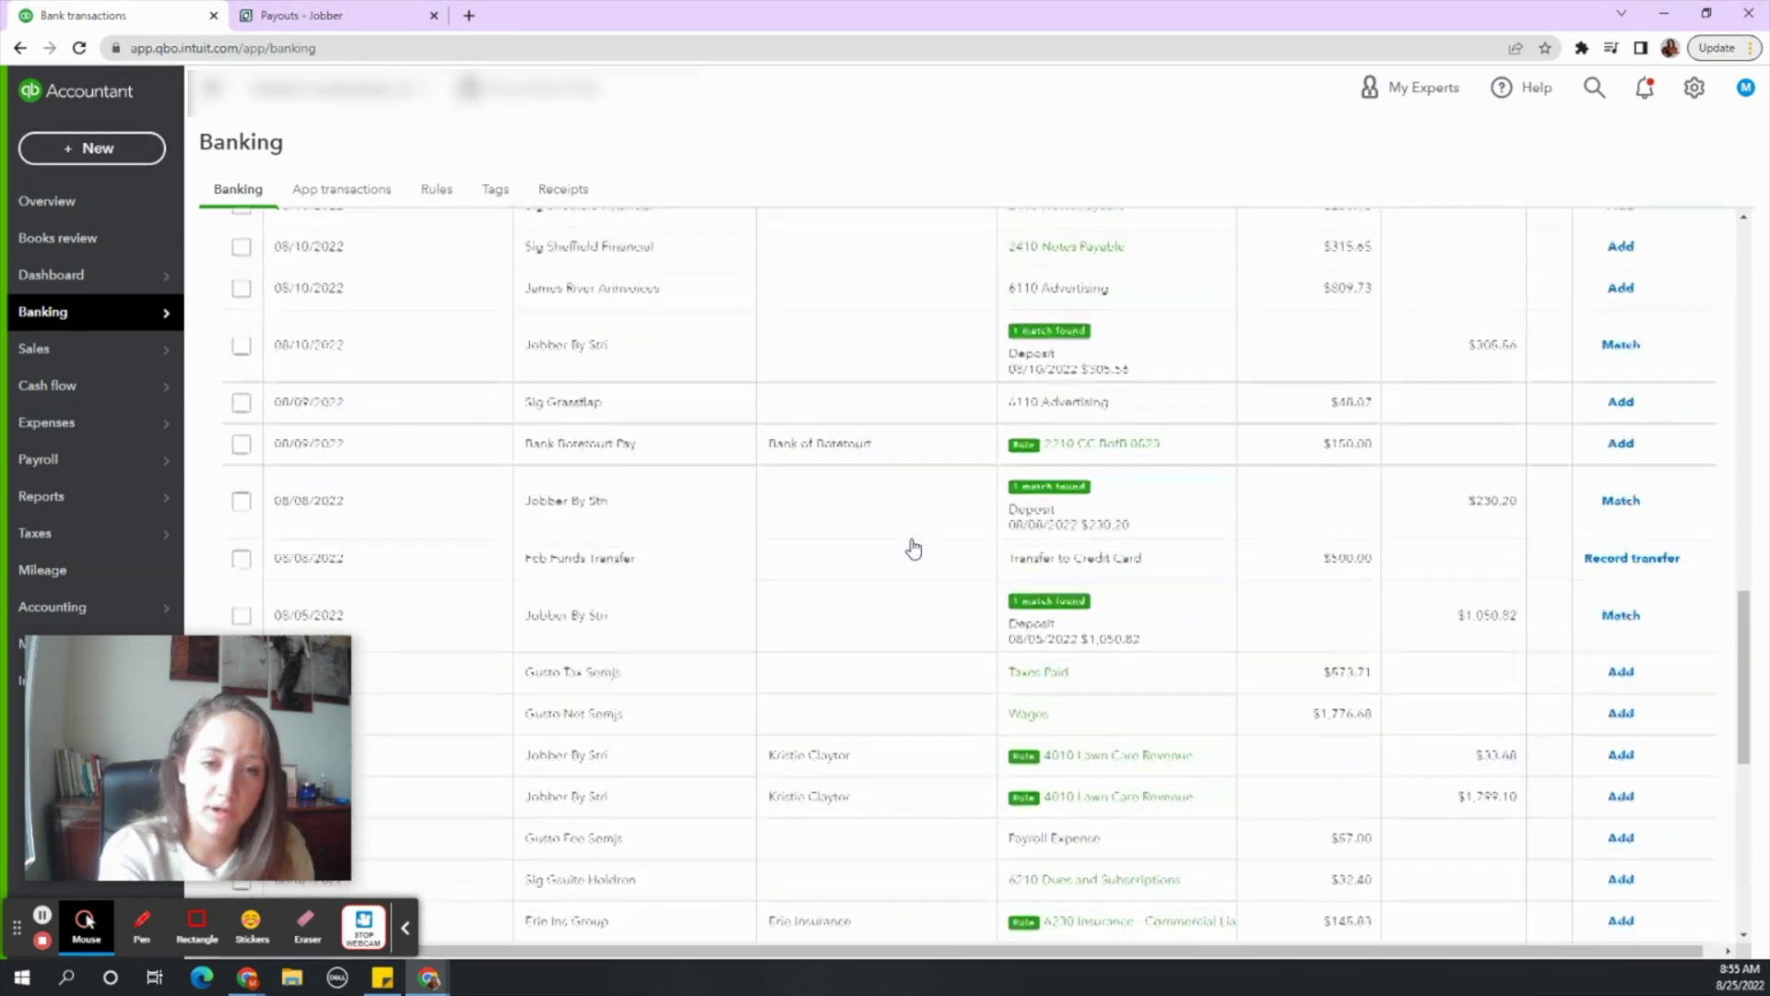
pyautogui.scroll(6, 913, 548)
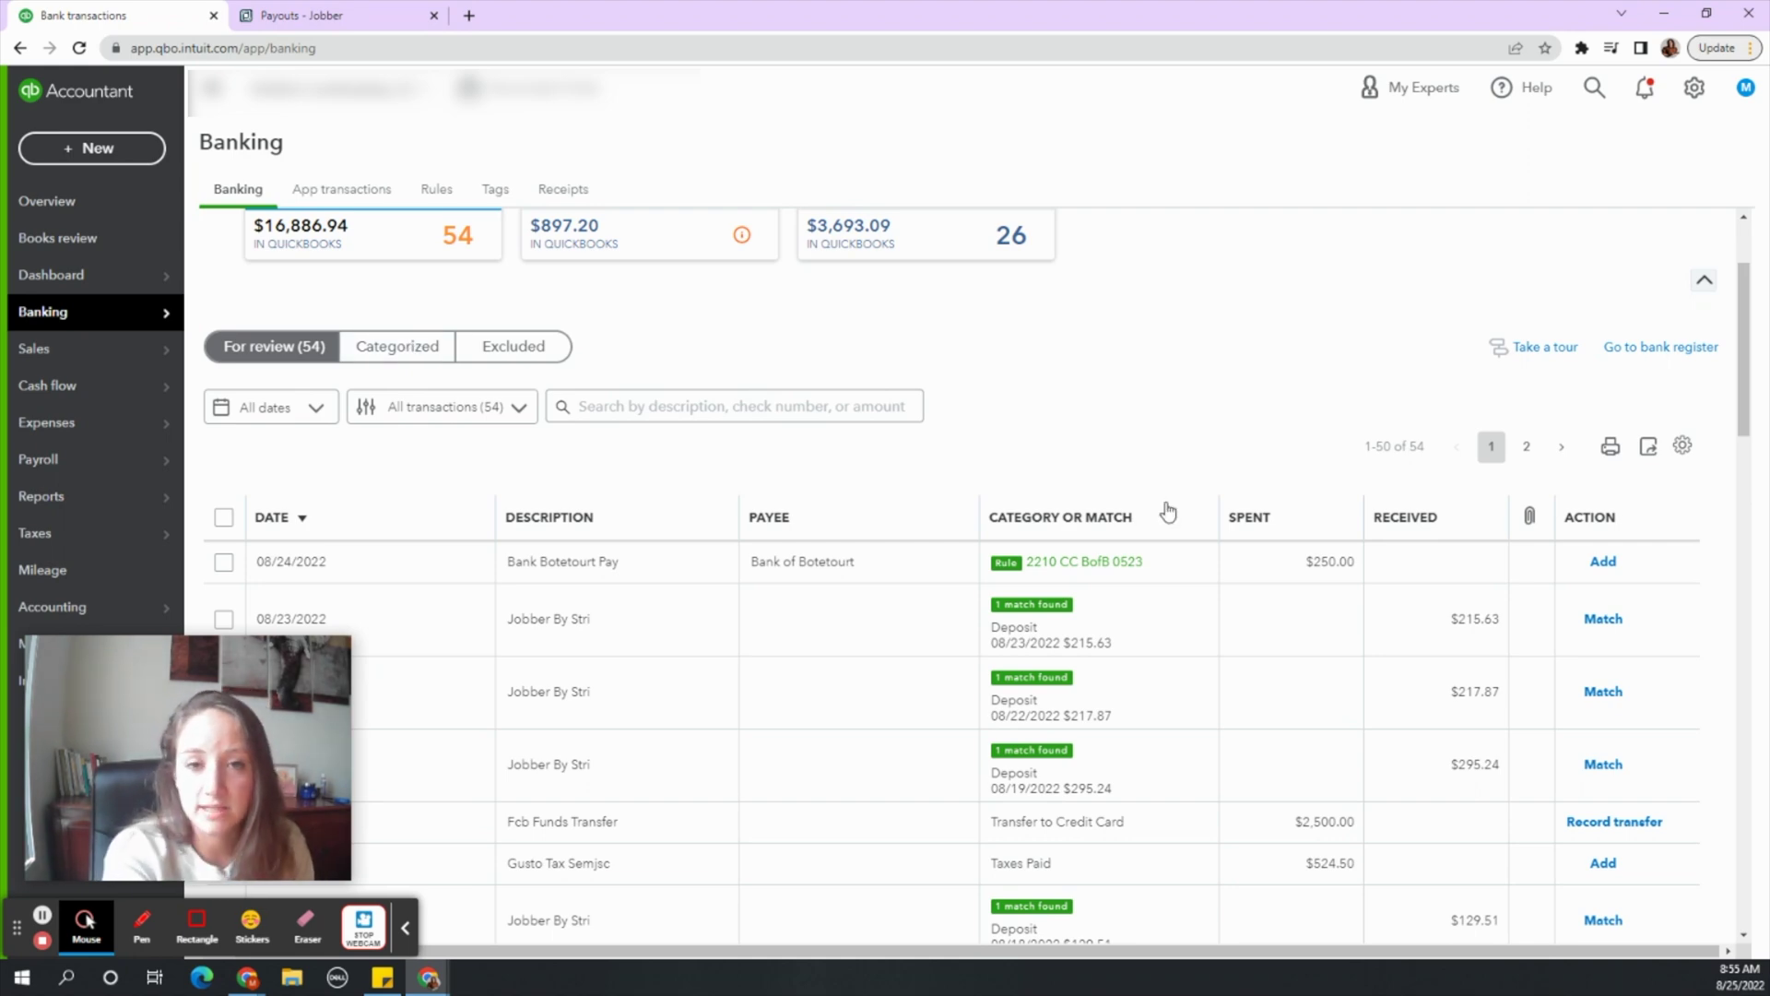
# Step: Open the 08/01 Jobber By Stri $46.31 deposit for review
pyautogui.scroll(-20, 1168, 511)
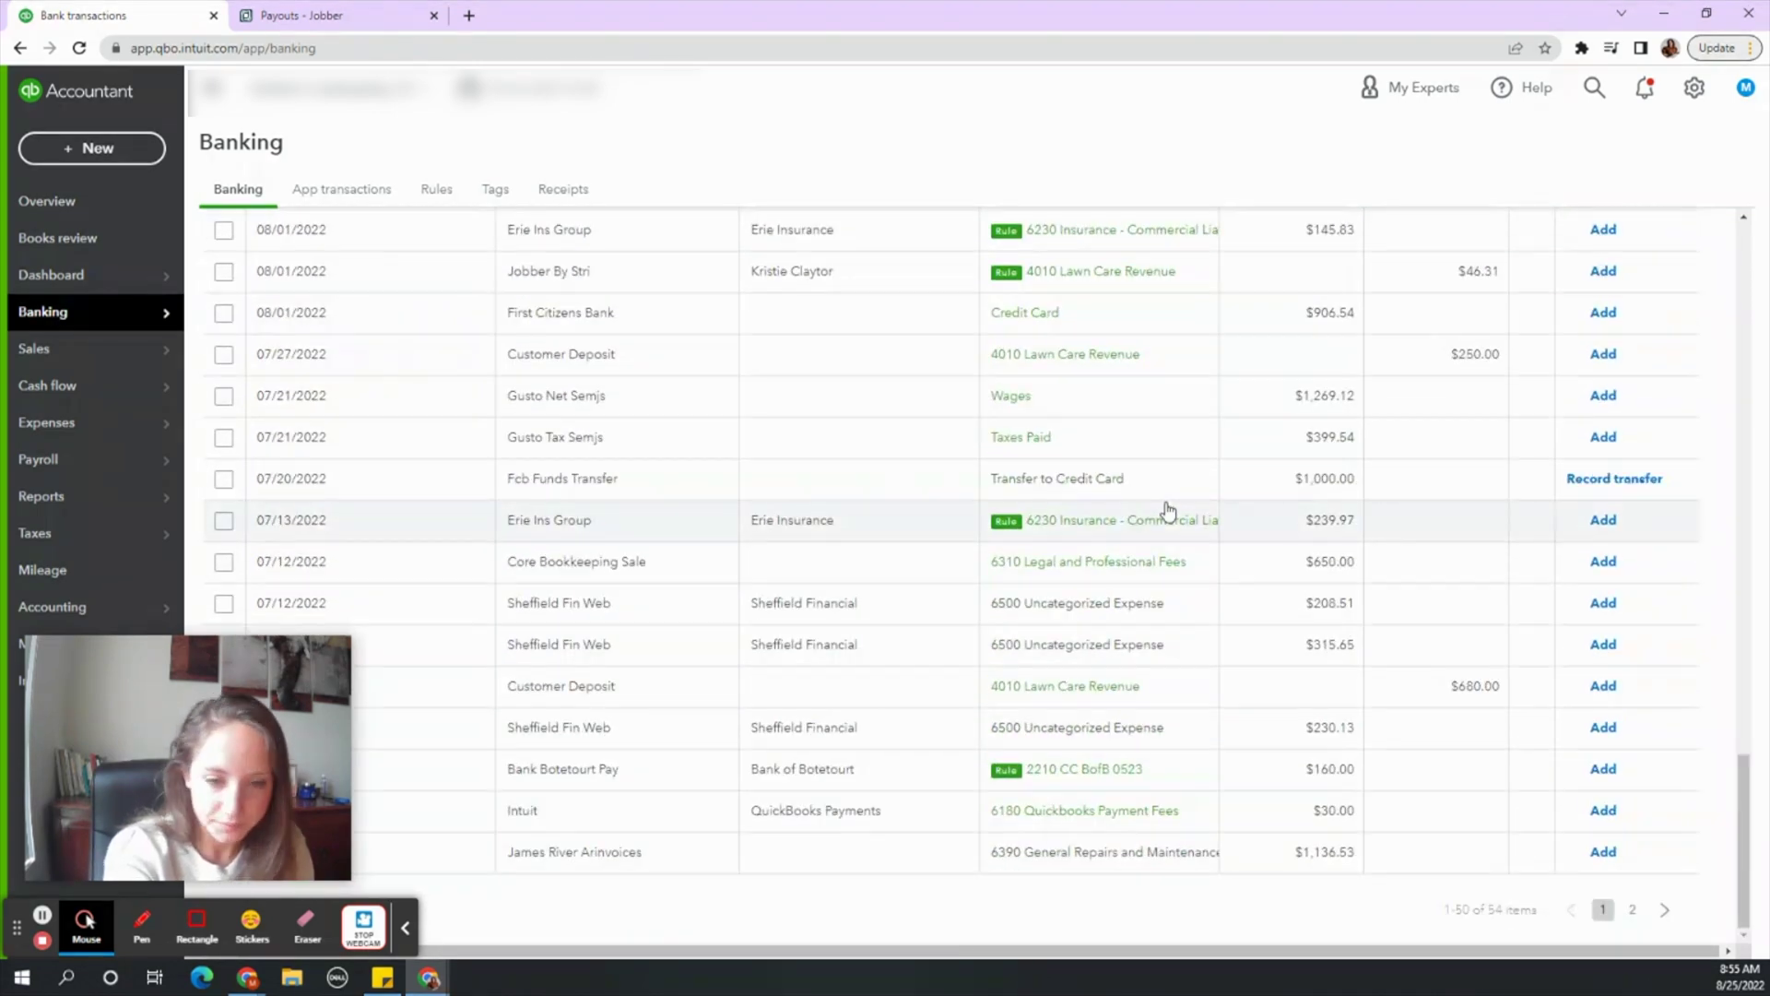
pyautogui.scroll(3, 887, 501)
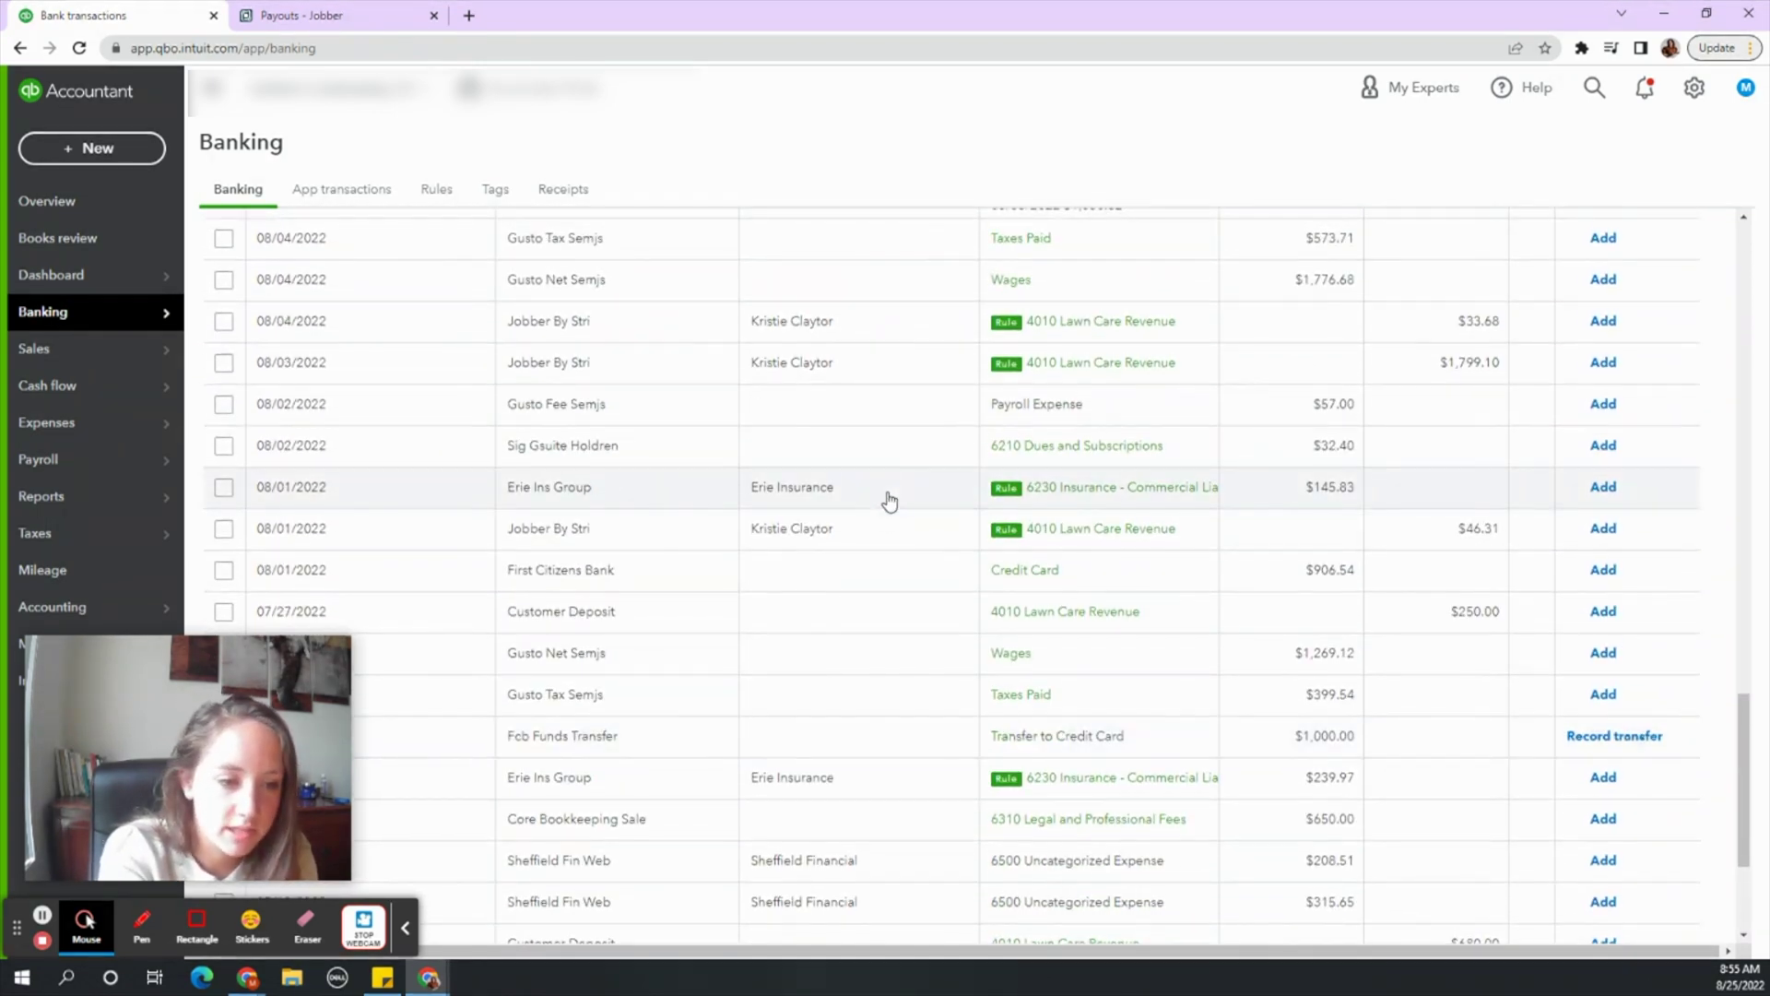
pyautogui.click(883, 537)
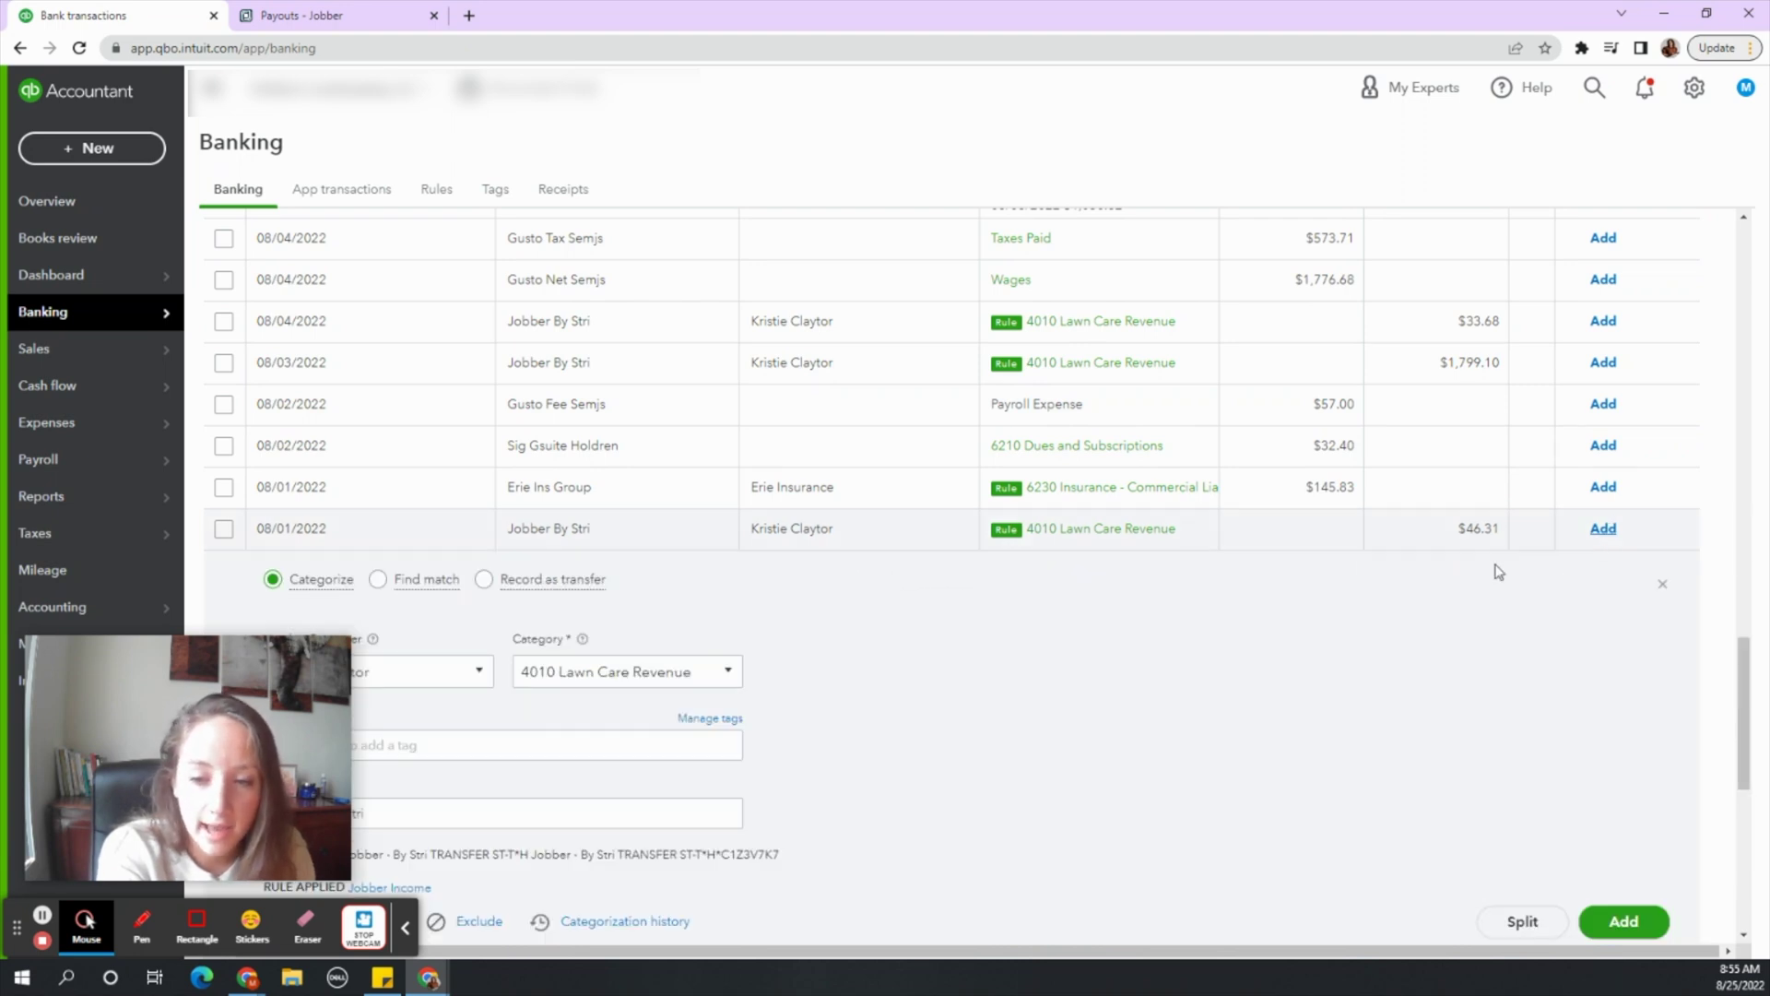
# Step: Choose Find match for the $46.31 deposit, then return to Jobber's payouts list
pyautogui.click(380, 581)
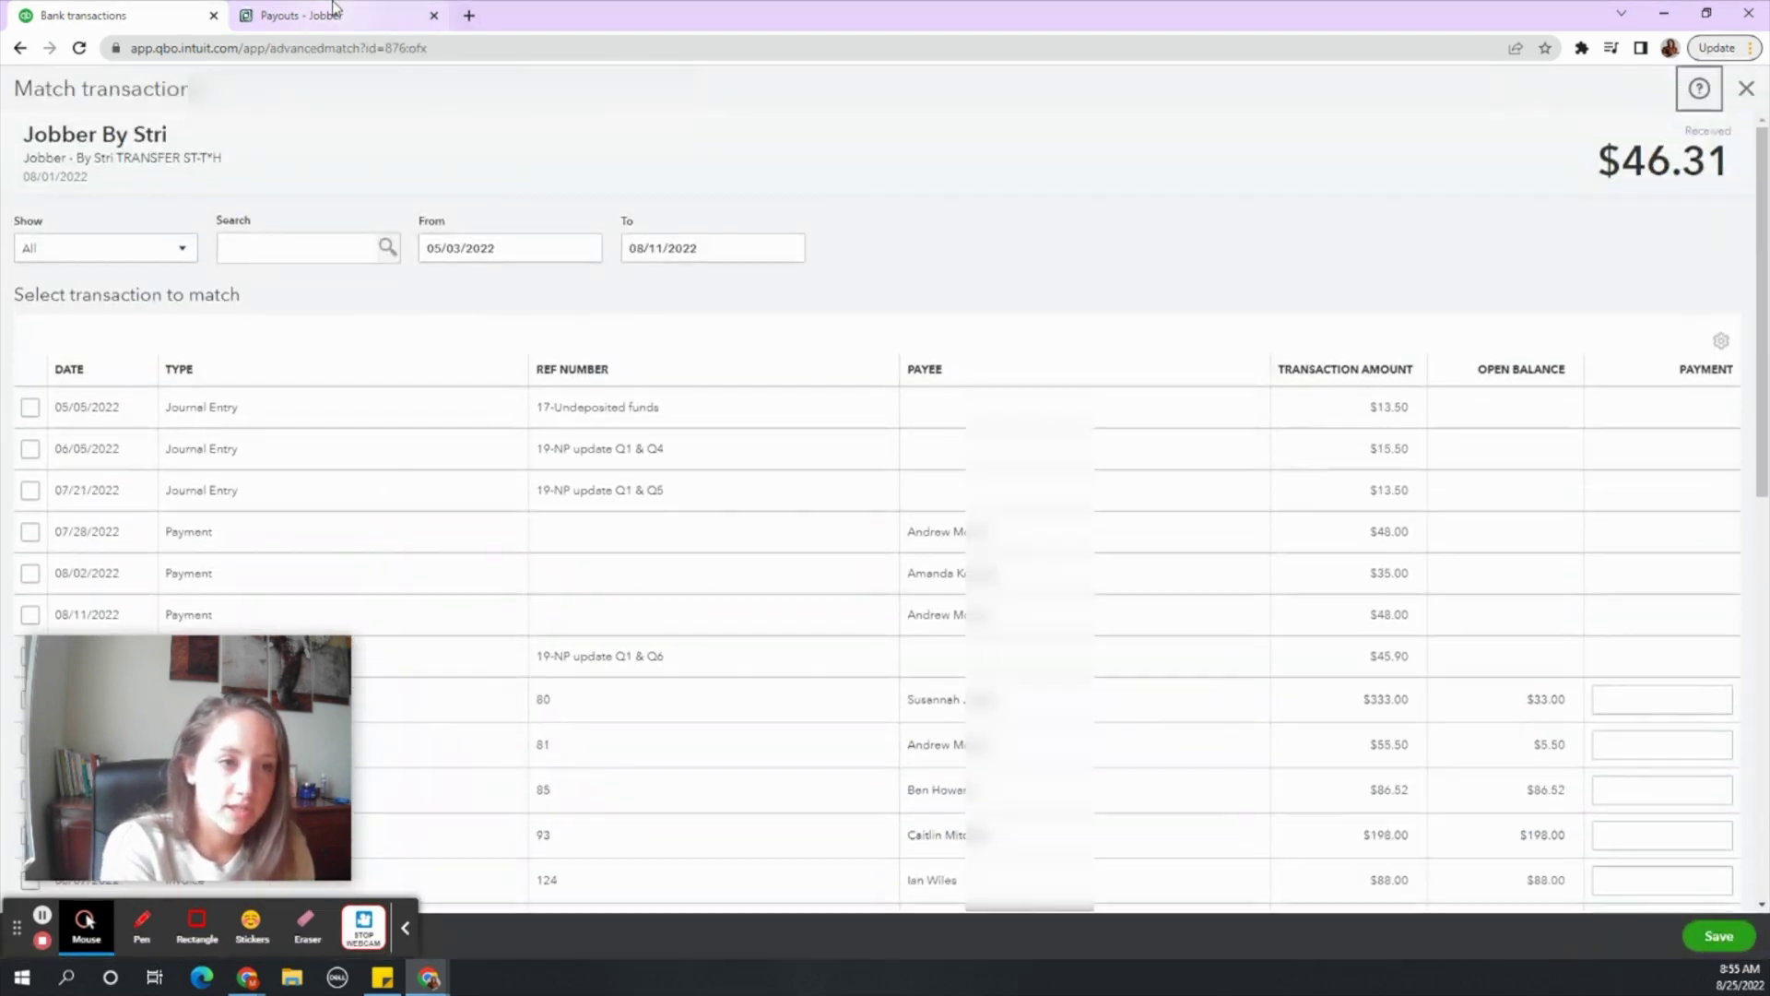
pyautogui.click(333, 13)
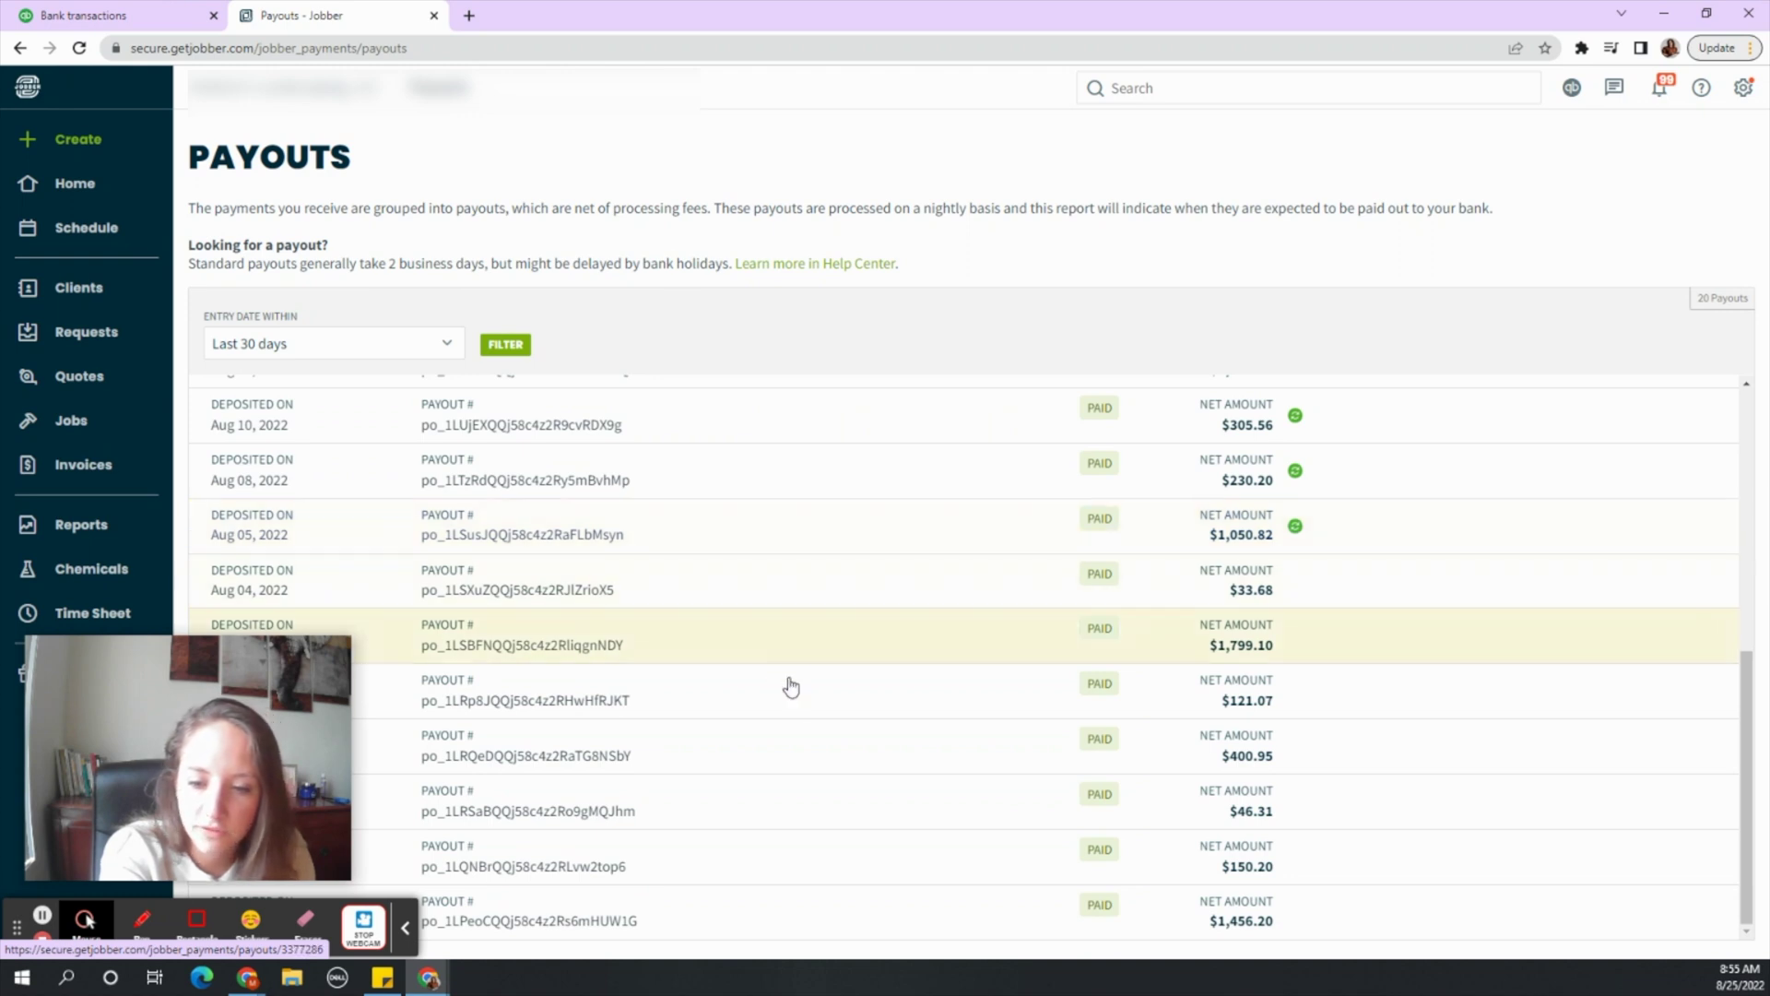
# Step: Check the $46.31 payout's breakdown: one $48.00 payment less a $1.69 fee
pyautogui.click(846, 808)
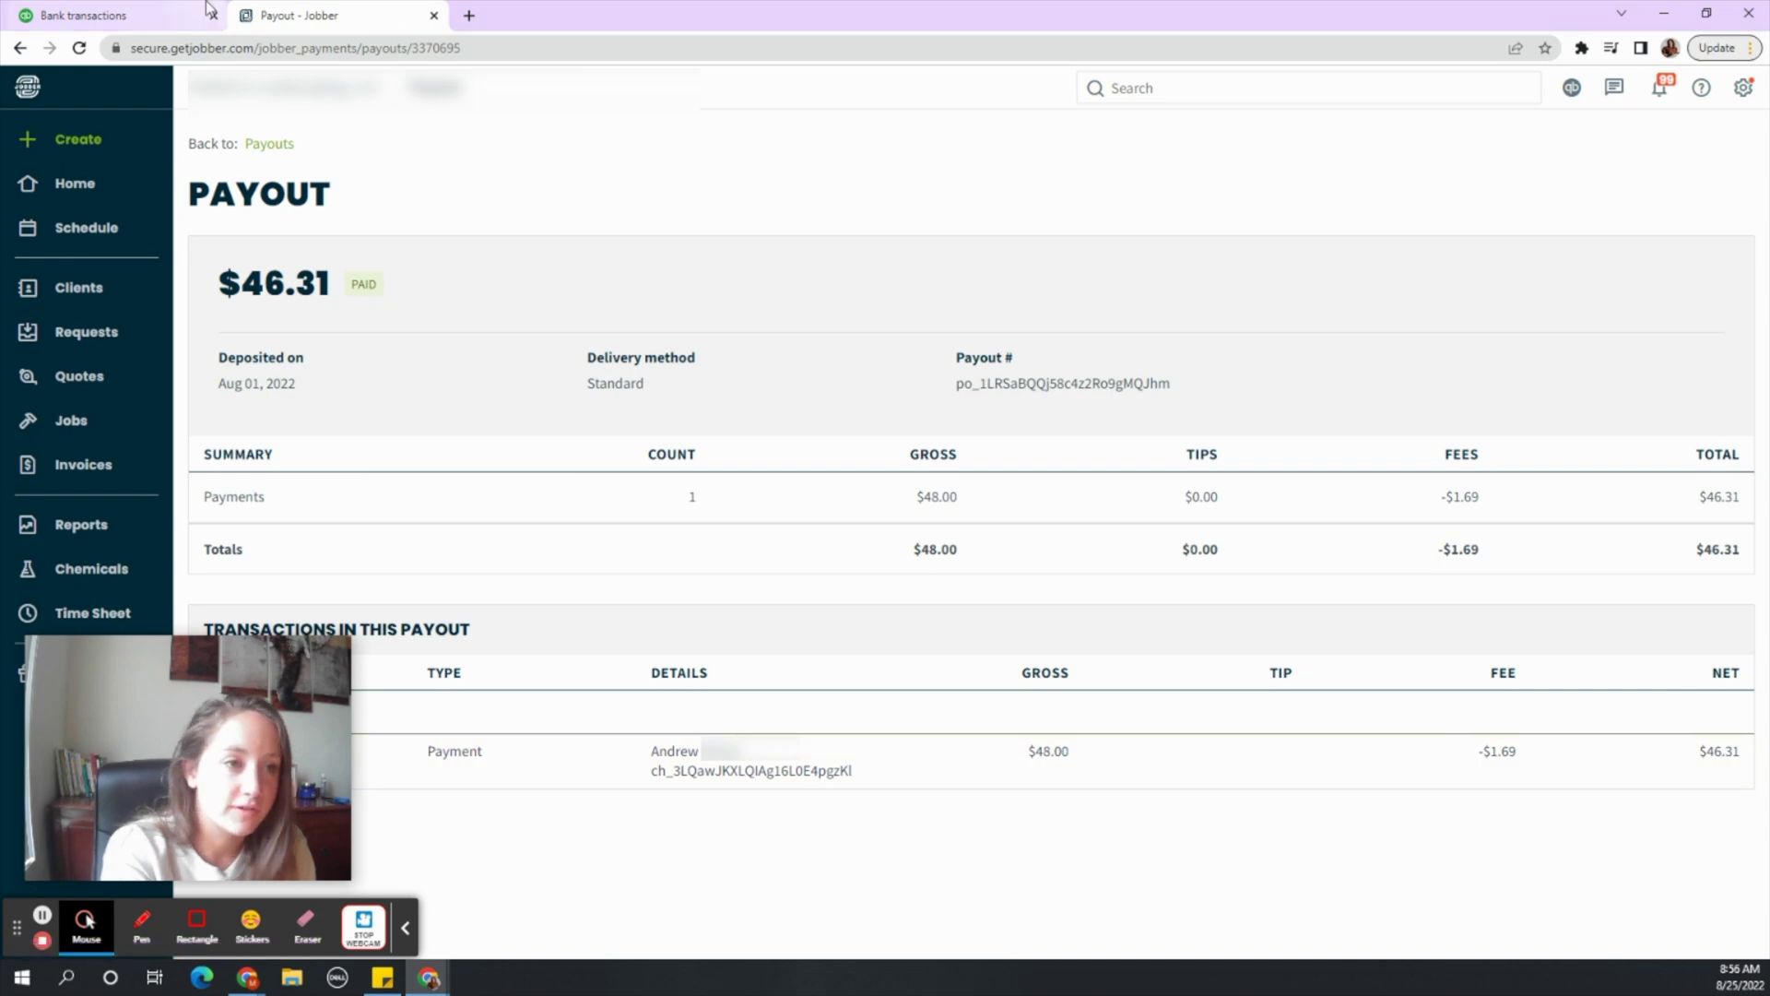
pyautogui.click(155, 11)
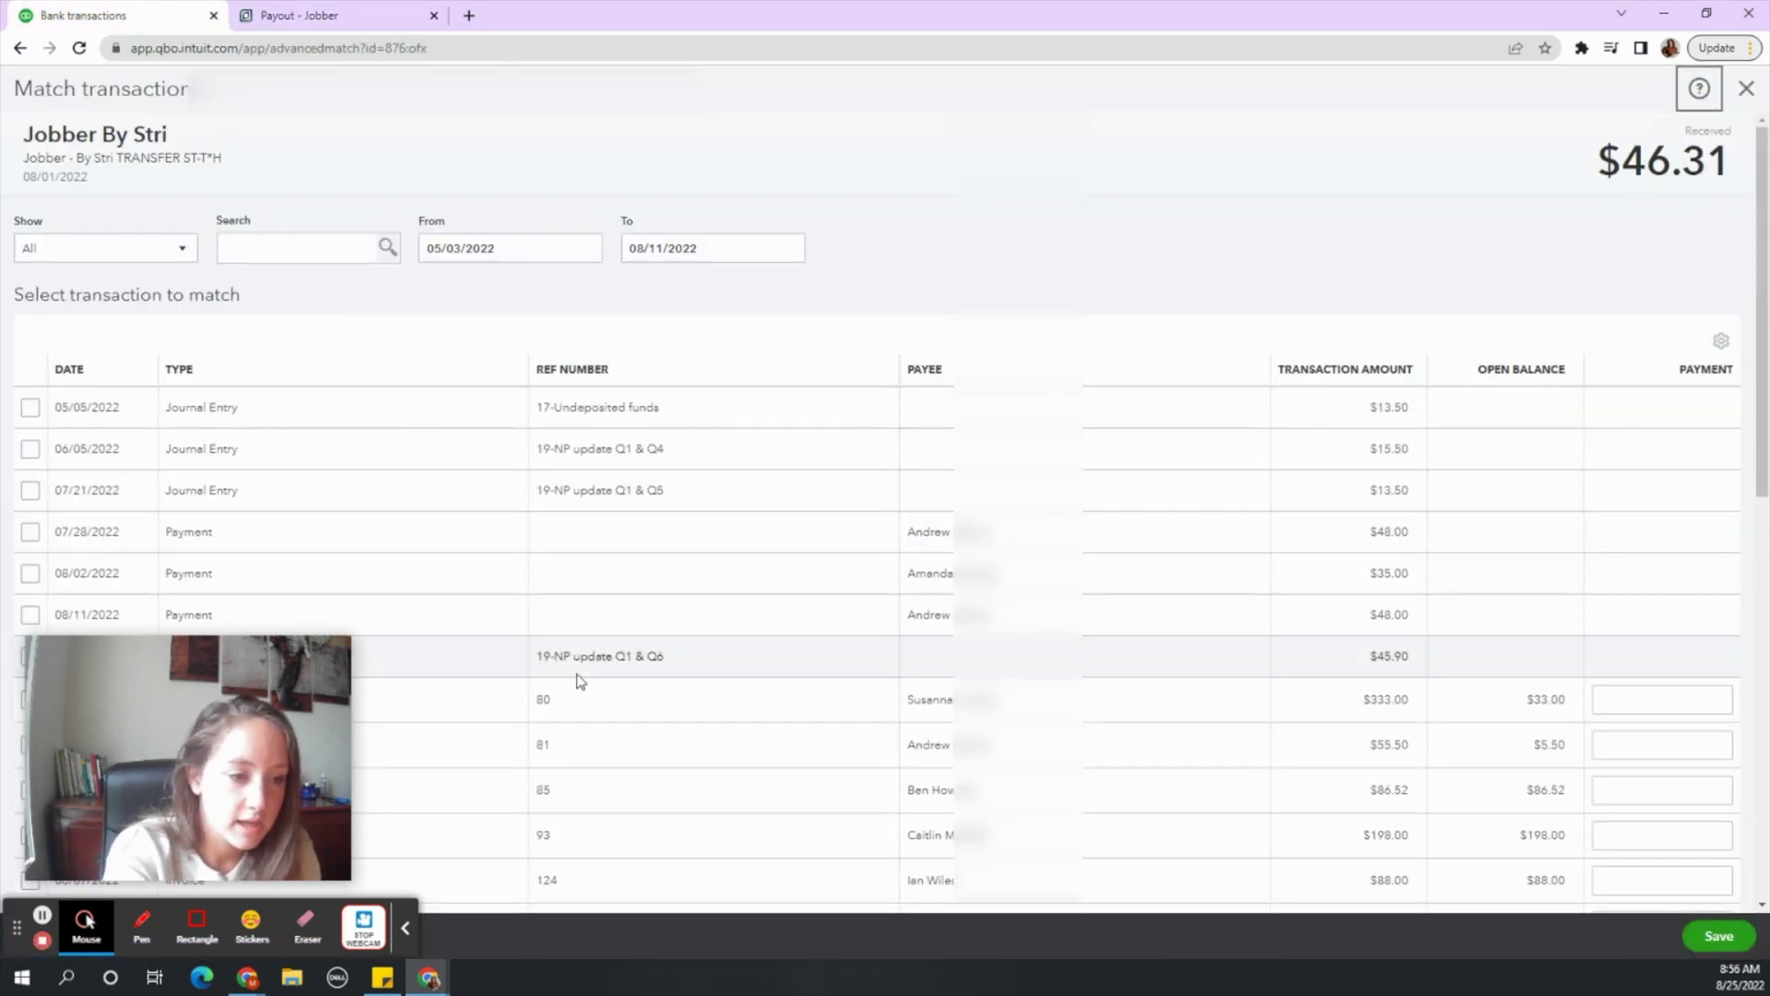
# Step: Select the 07/28/2022 $48.00 payment and turn on resolving for the -$1.69 difference
pyautogui.scroll(-3, 580, 681)
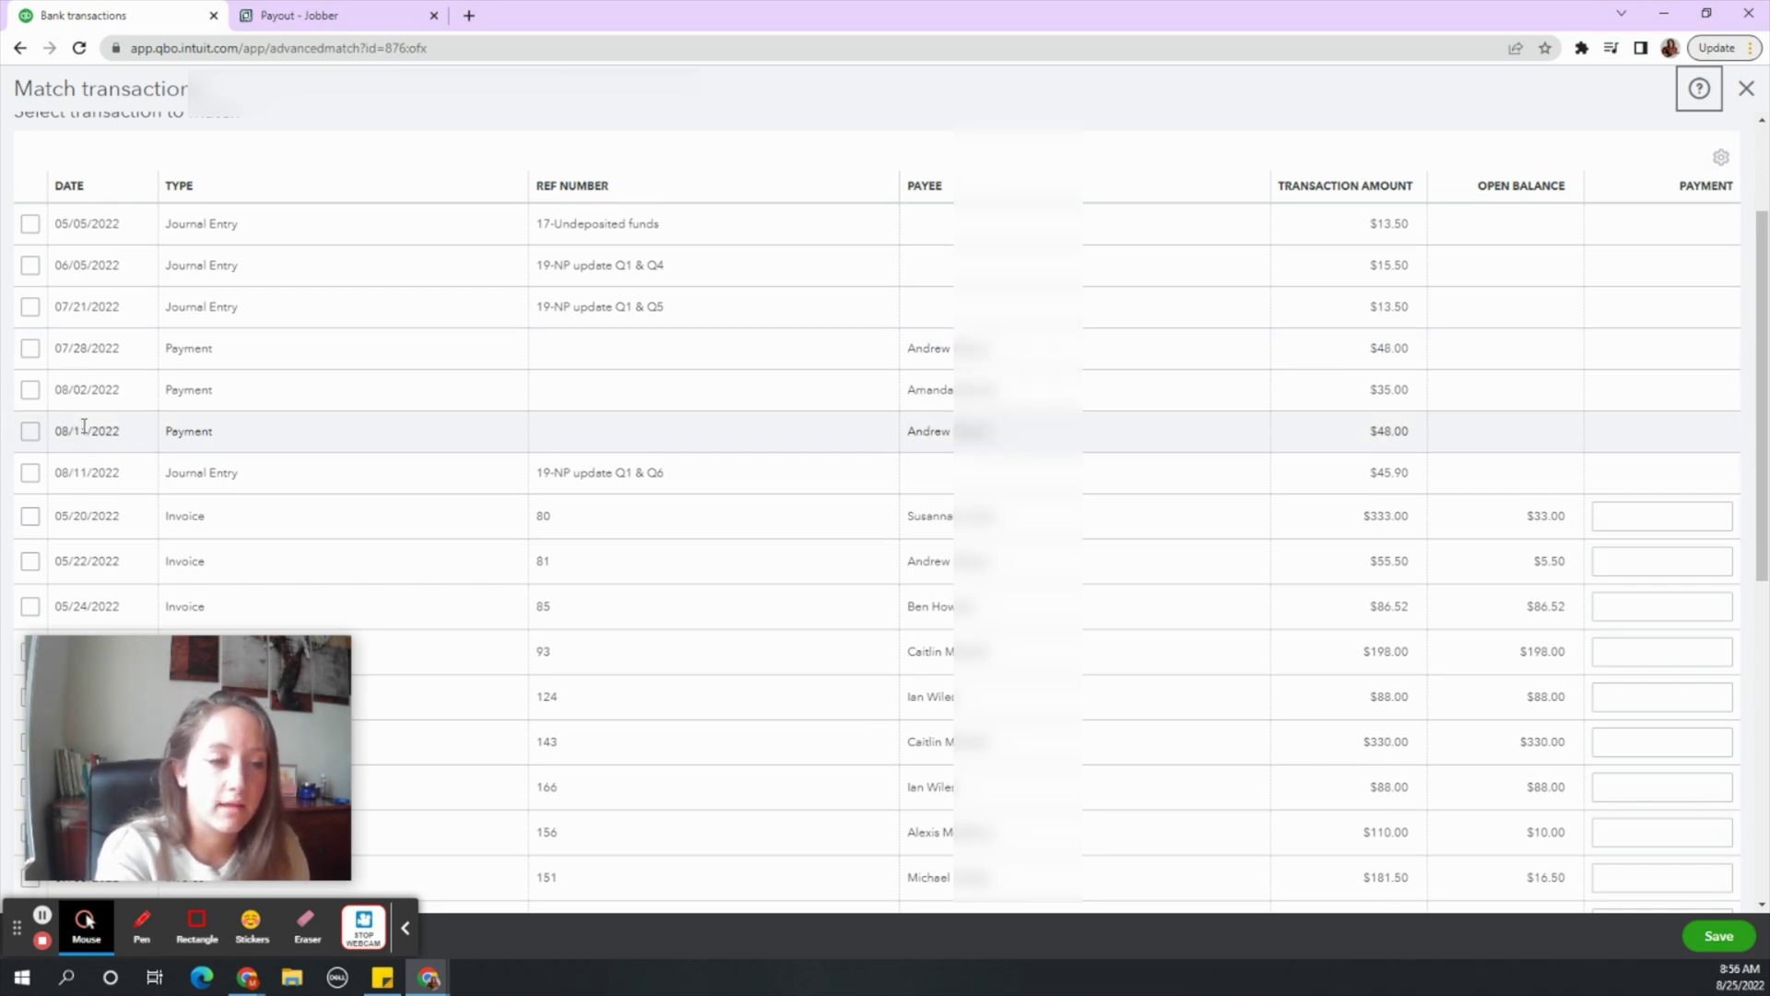
pyautogui.click(31, 350)
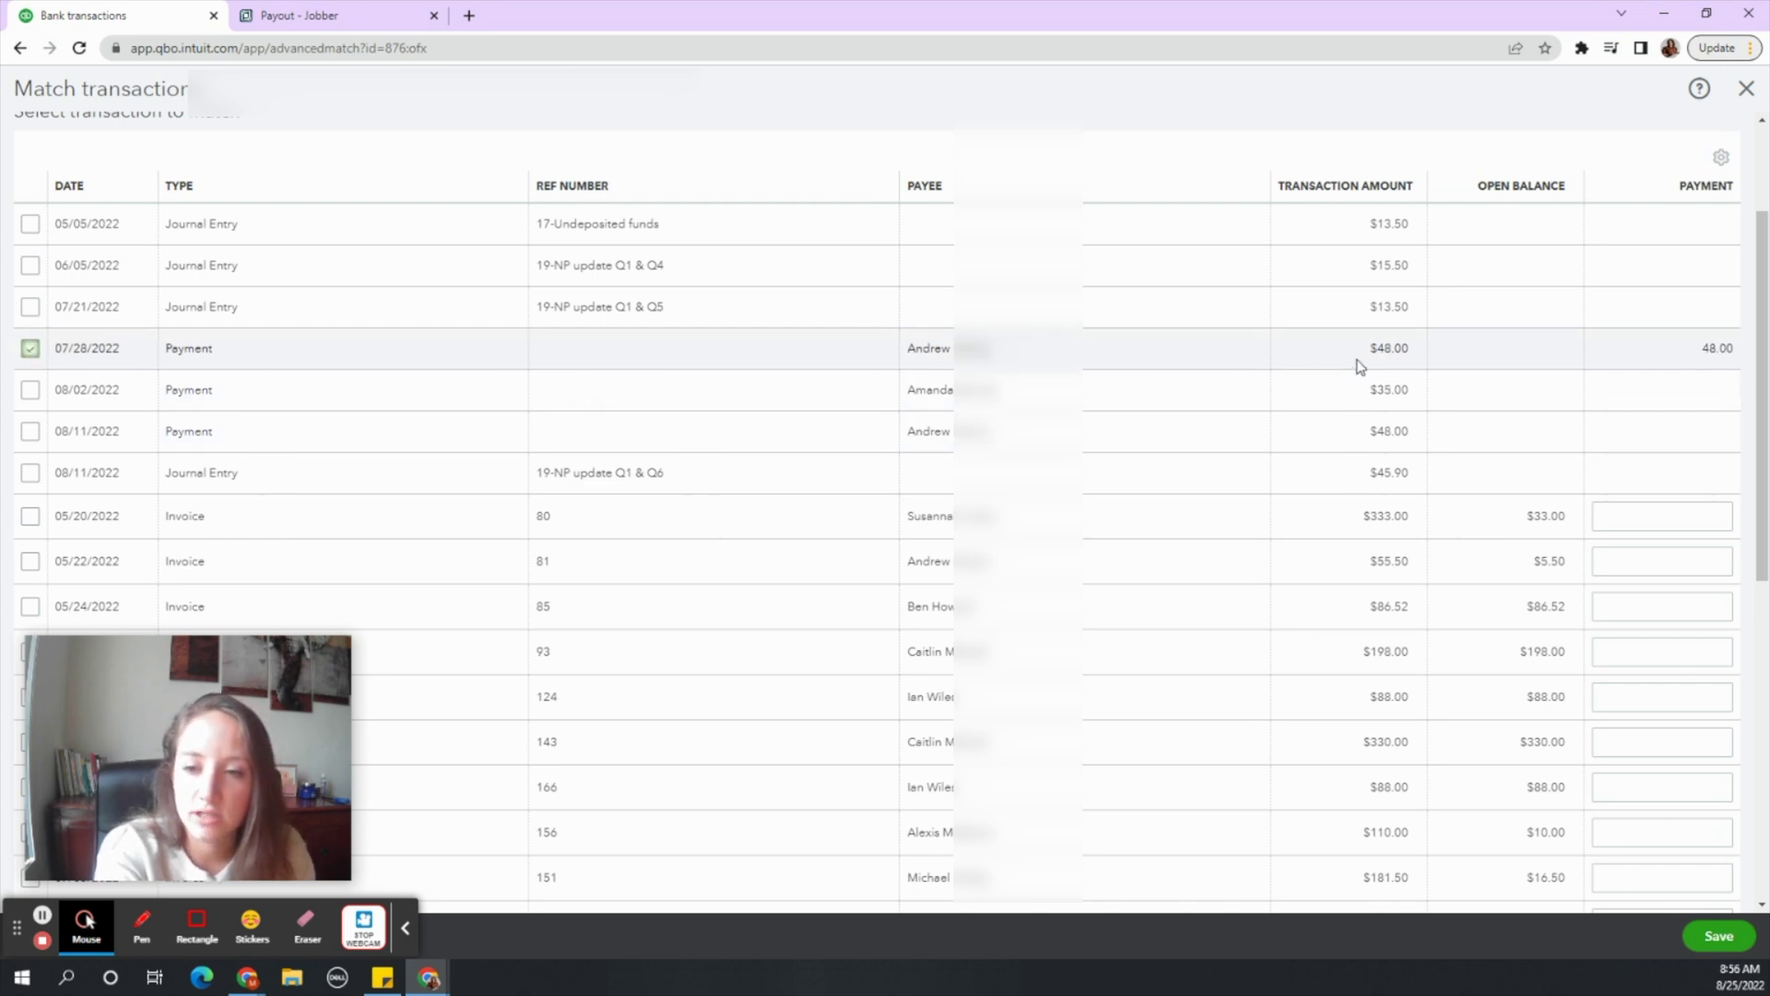
pyautogui.scroll(-8, 1363, 364)
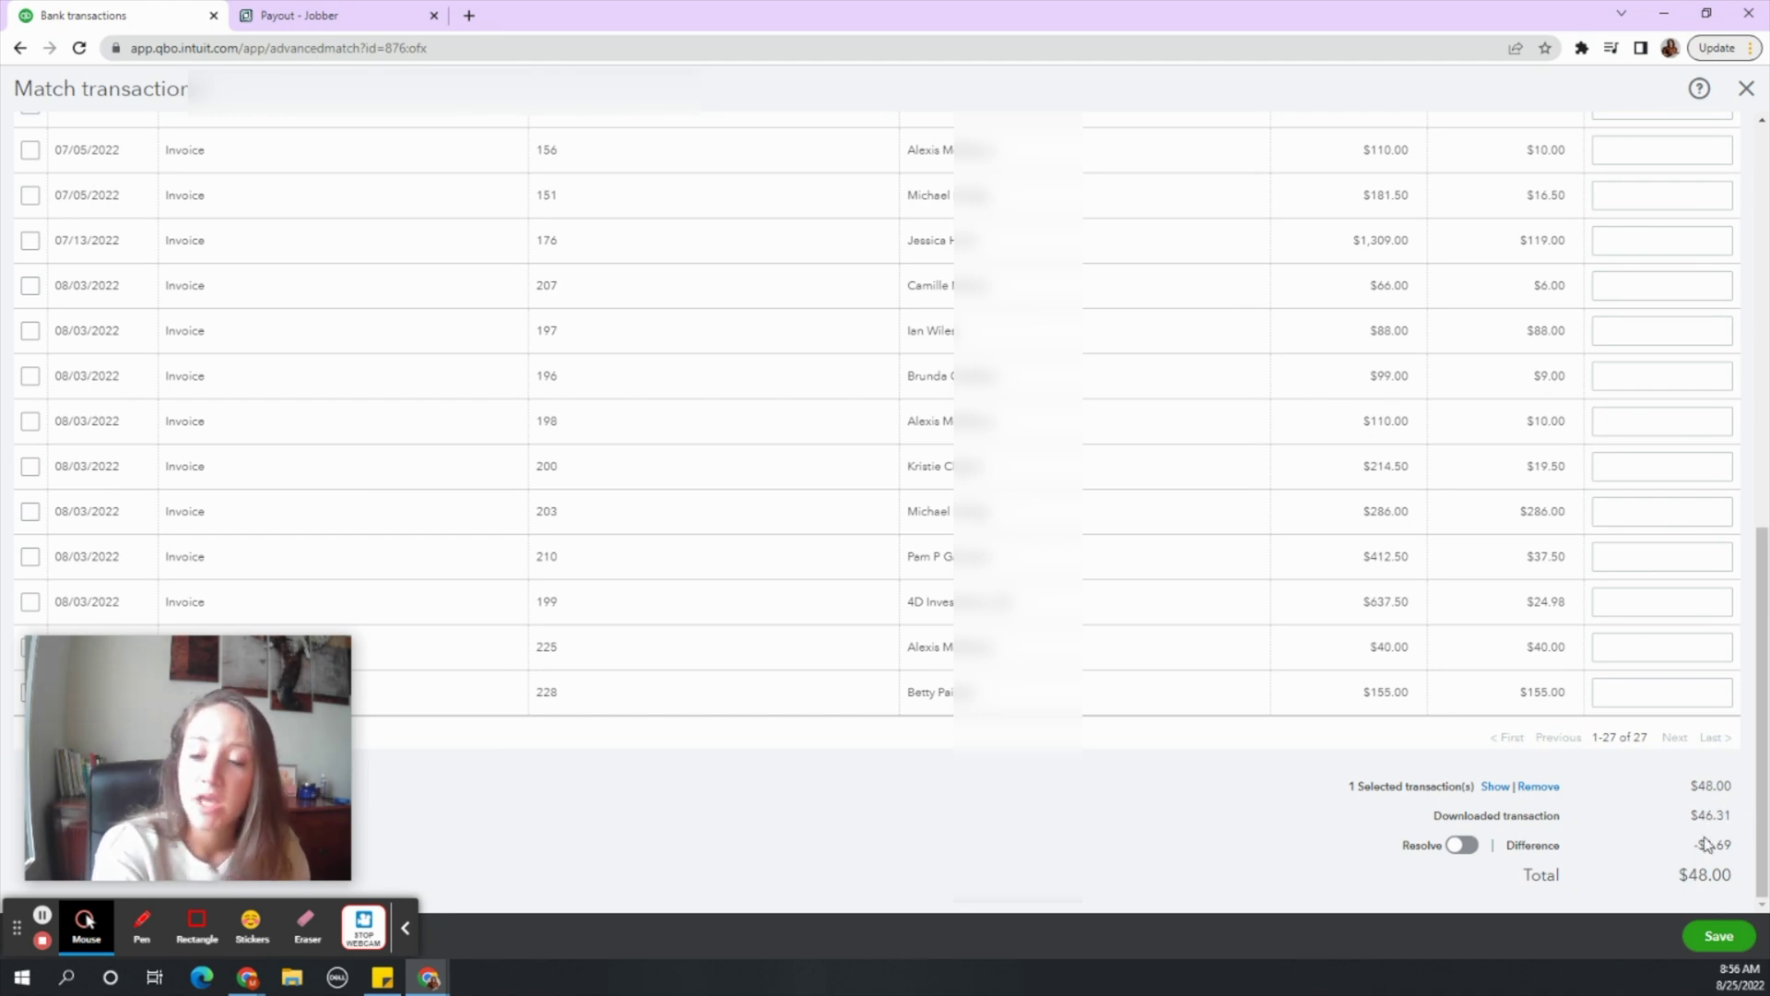
pyautogui.click(1463, 845)
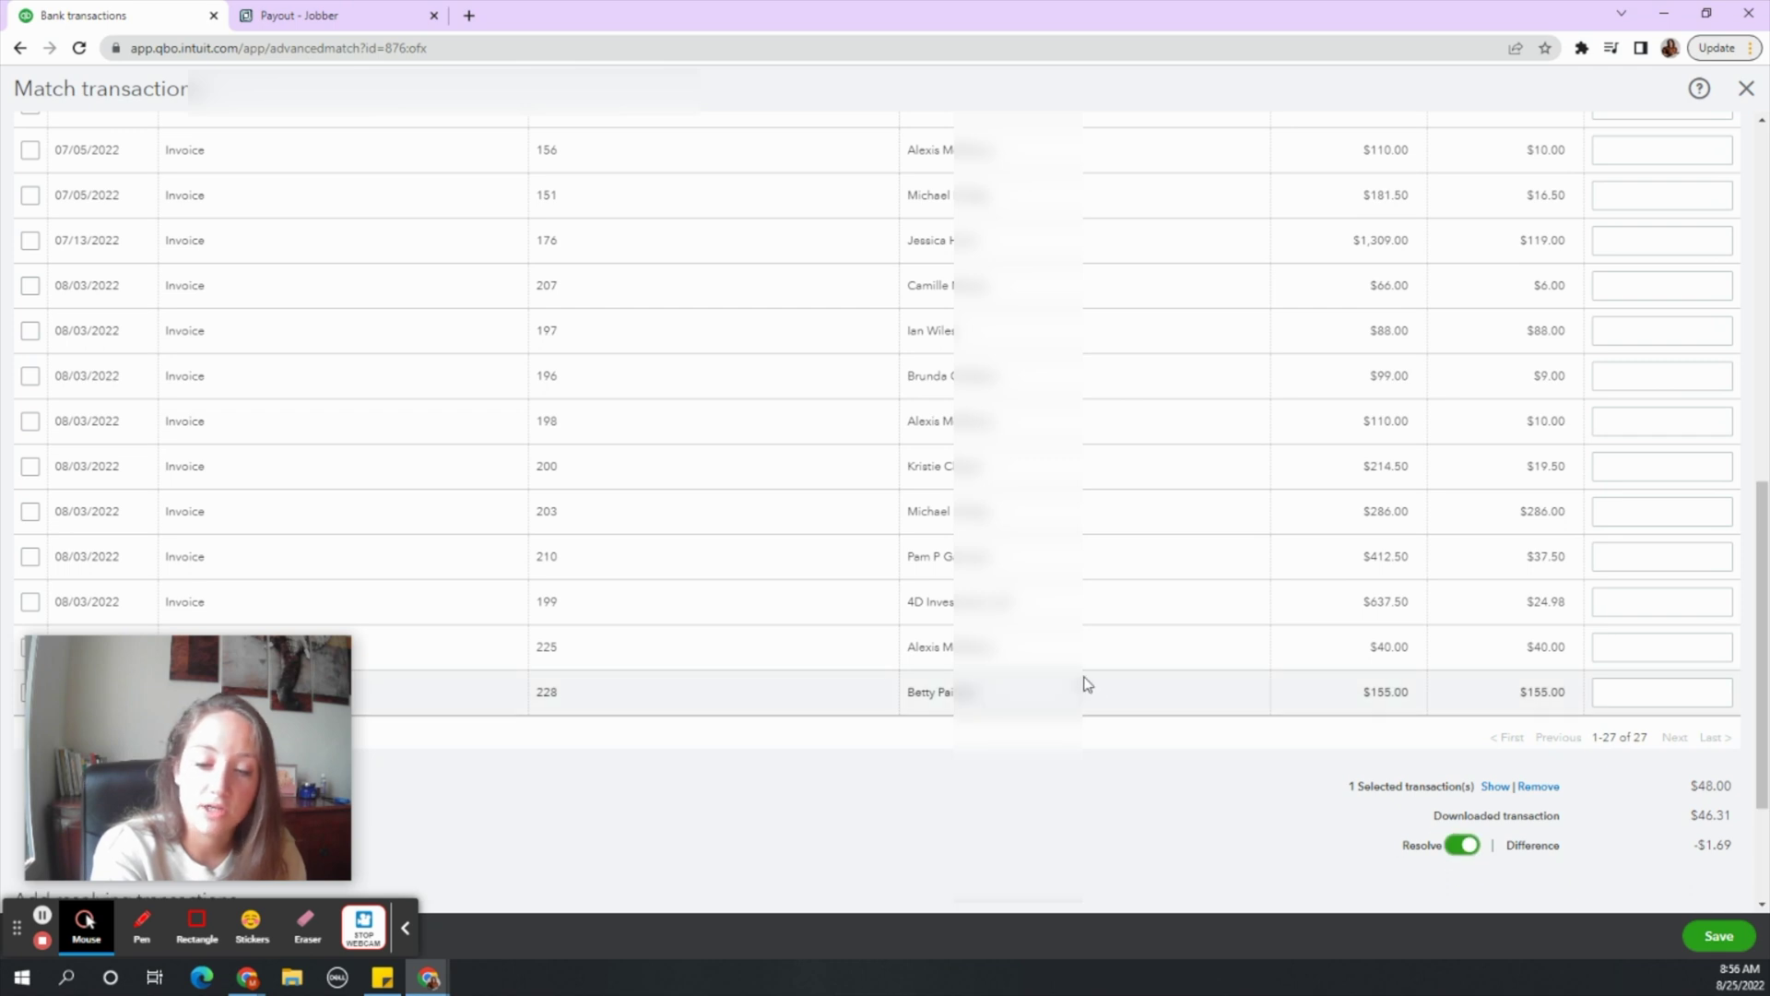
pyautogui.scroll(-2, 1086, 683)
pyautogui.moveTo(153, 690); pyautogui.dragTo(143, 434)
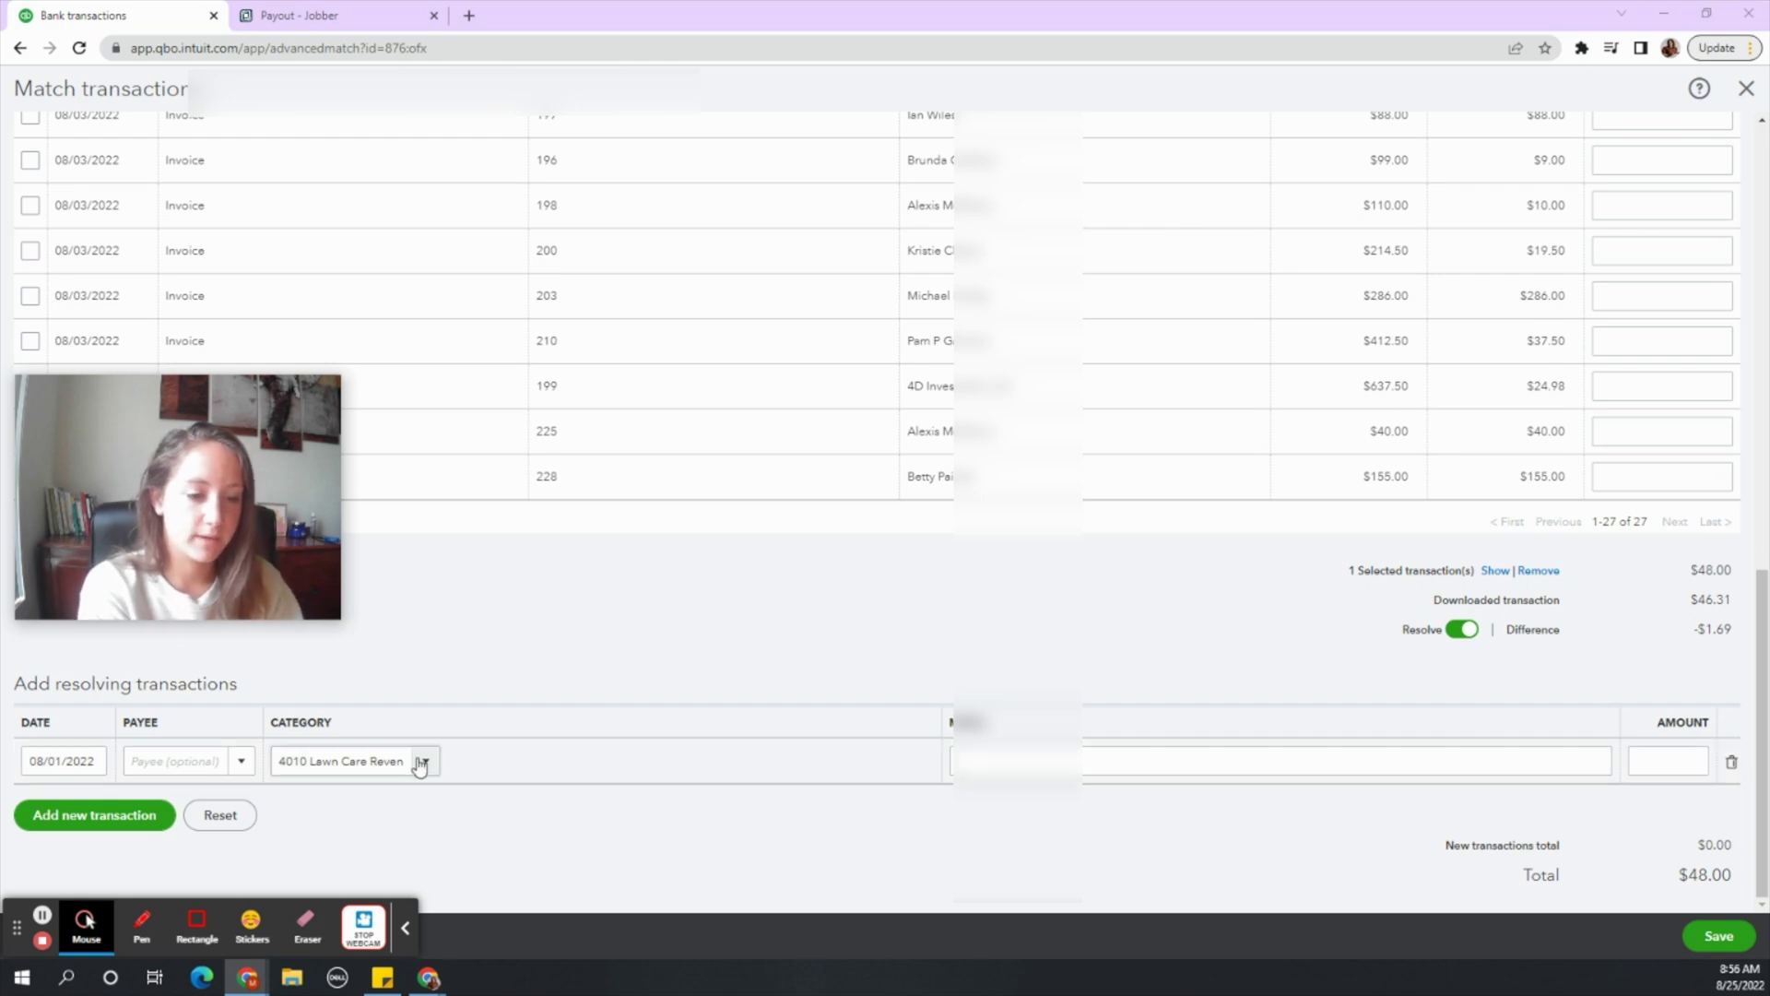
# Step: Add a Merchant Fees resolving line of -1.69 to zero out the difference
pyautogui.click(366, 765)
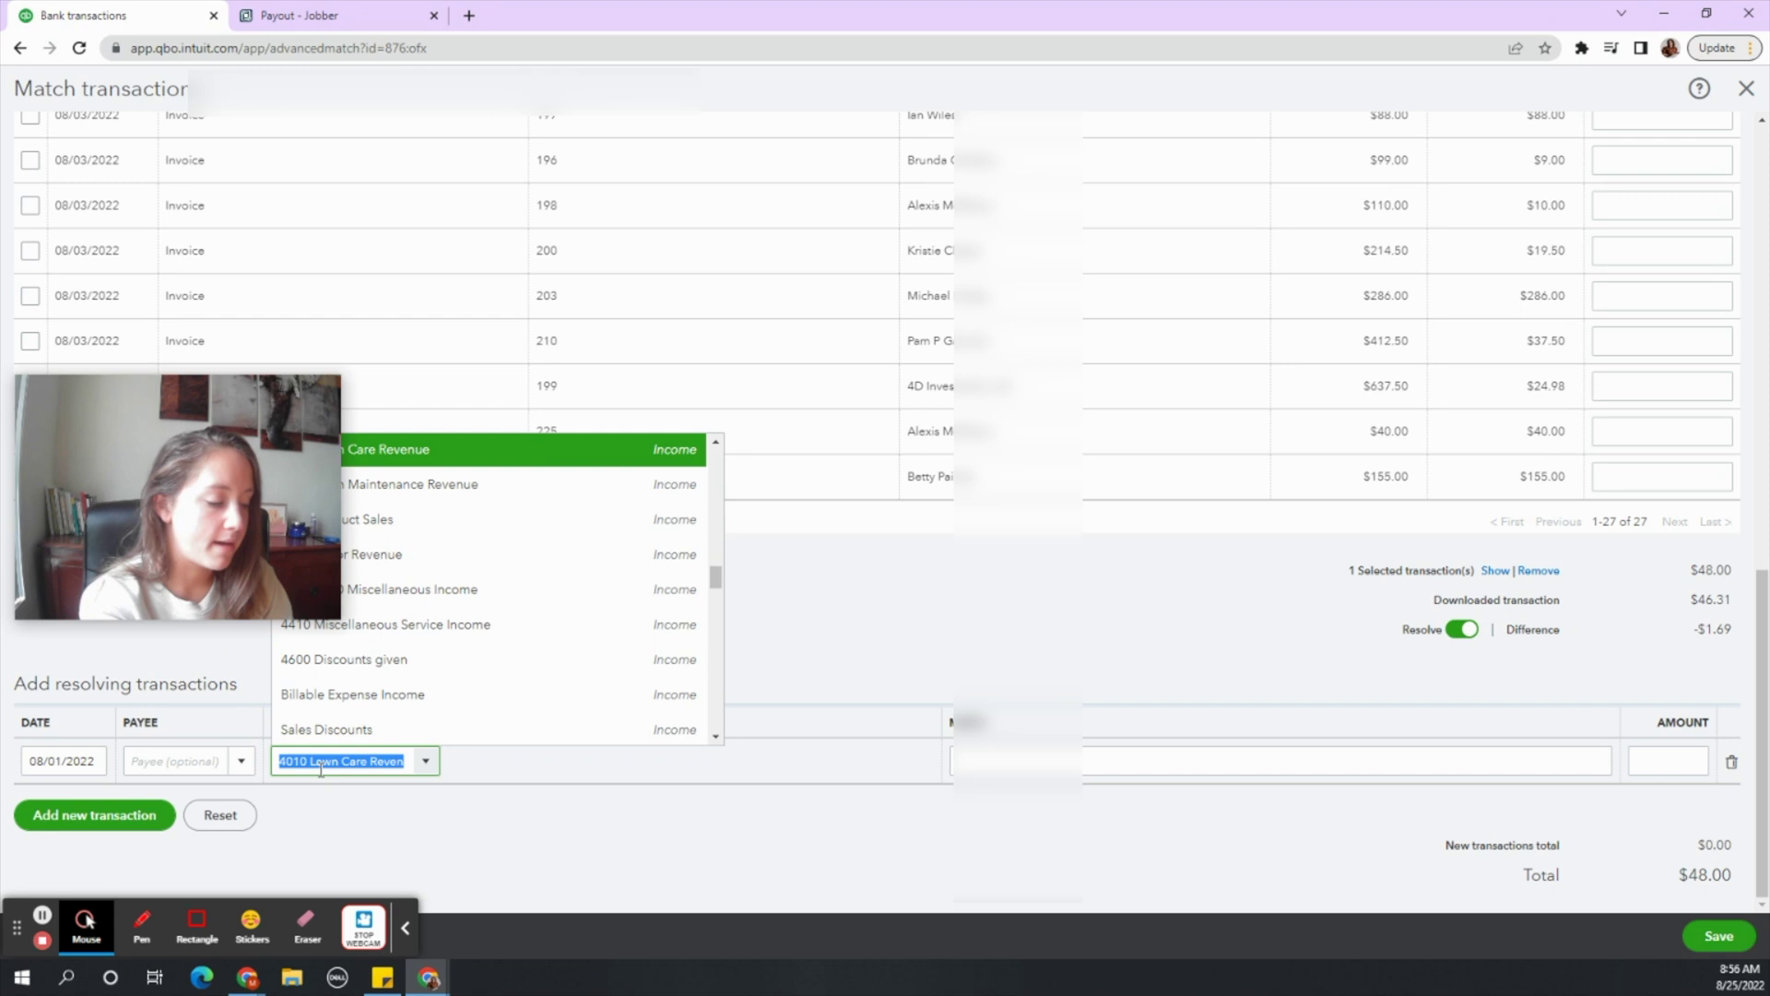
pyautogui.write('Merchant Fees')
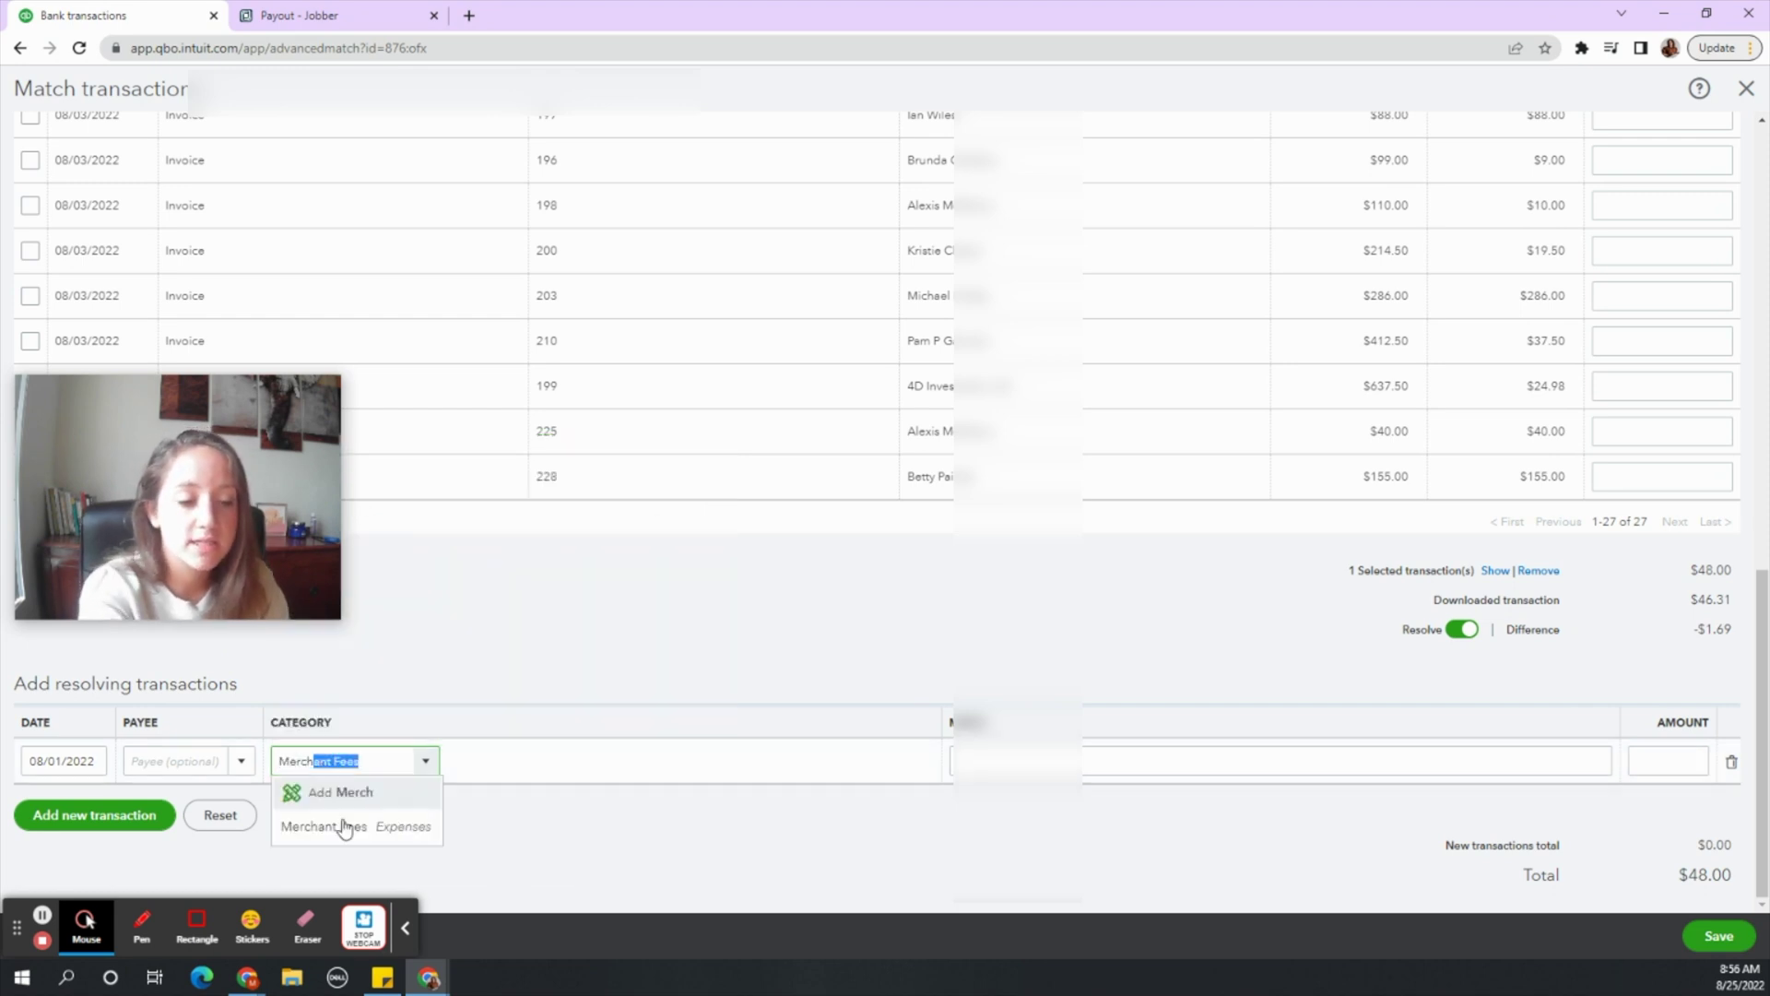
pyautogui.click(348, 828)
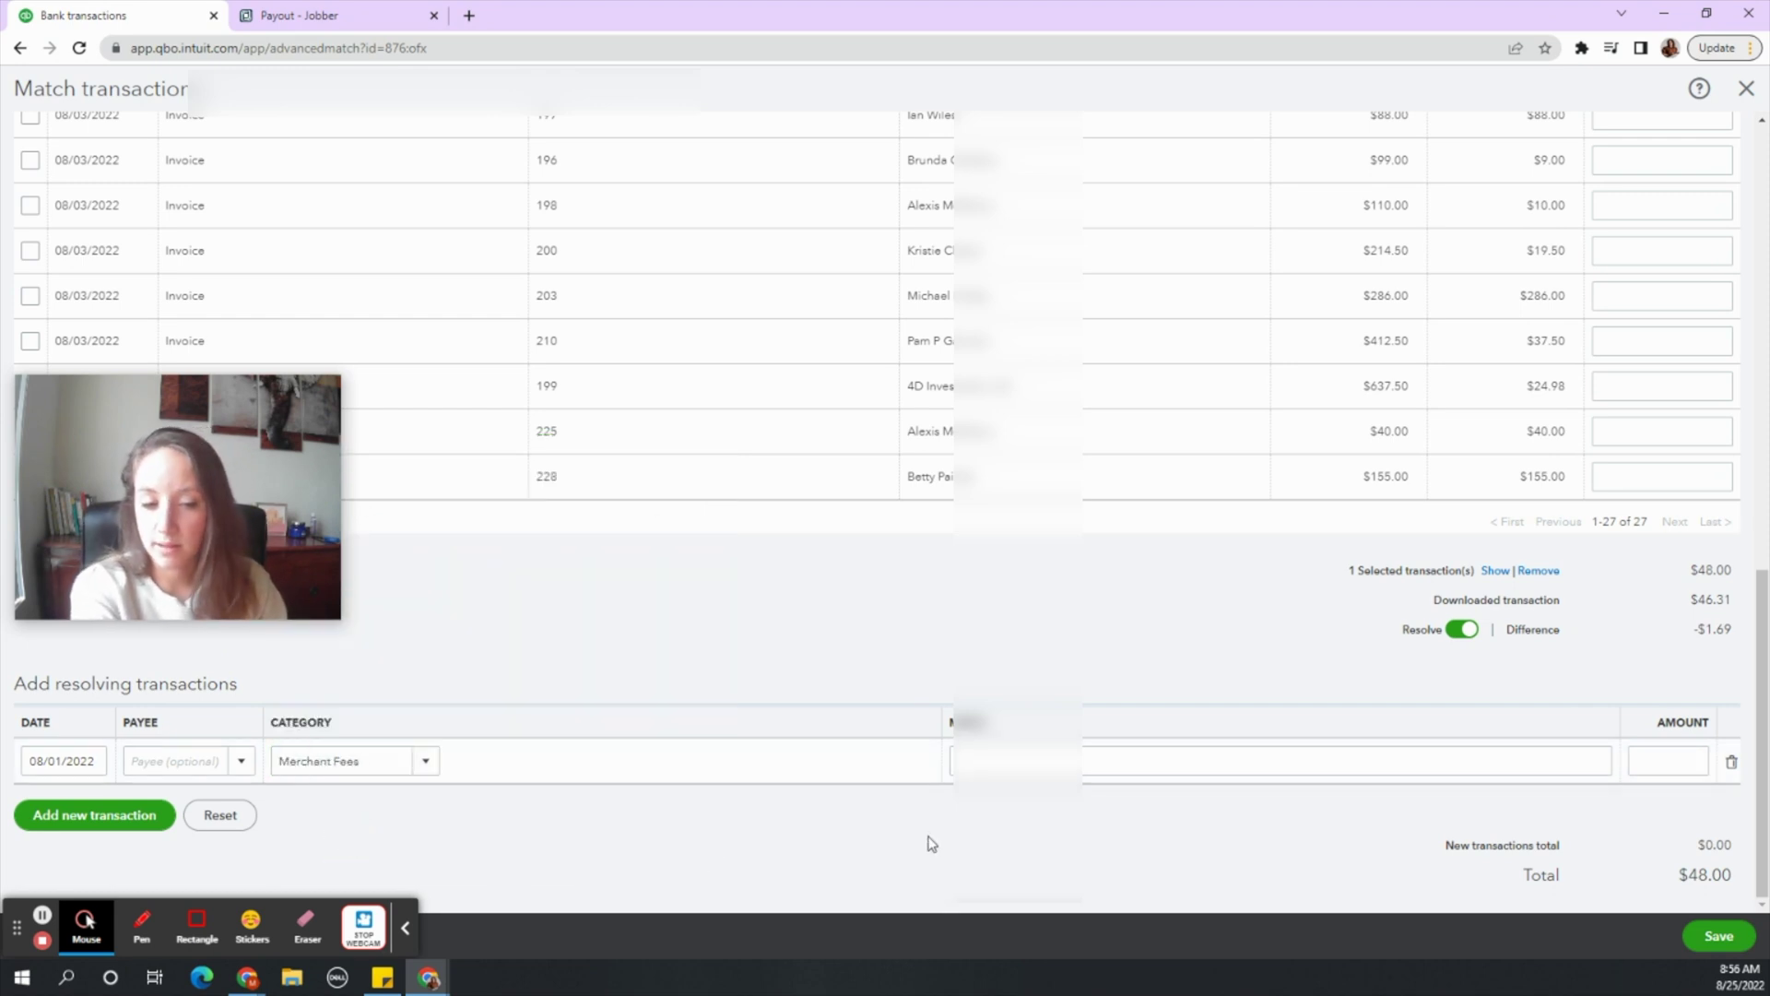
pyautogui.click(1656, 763)
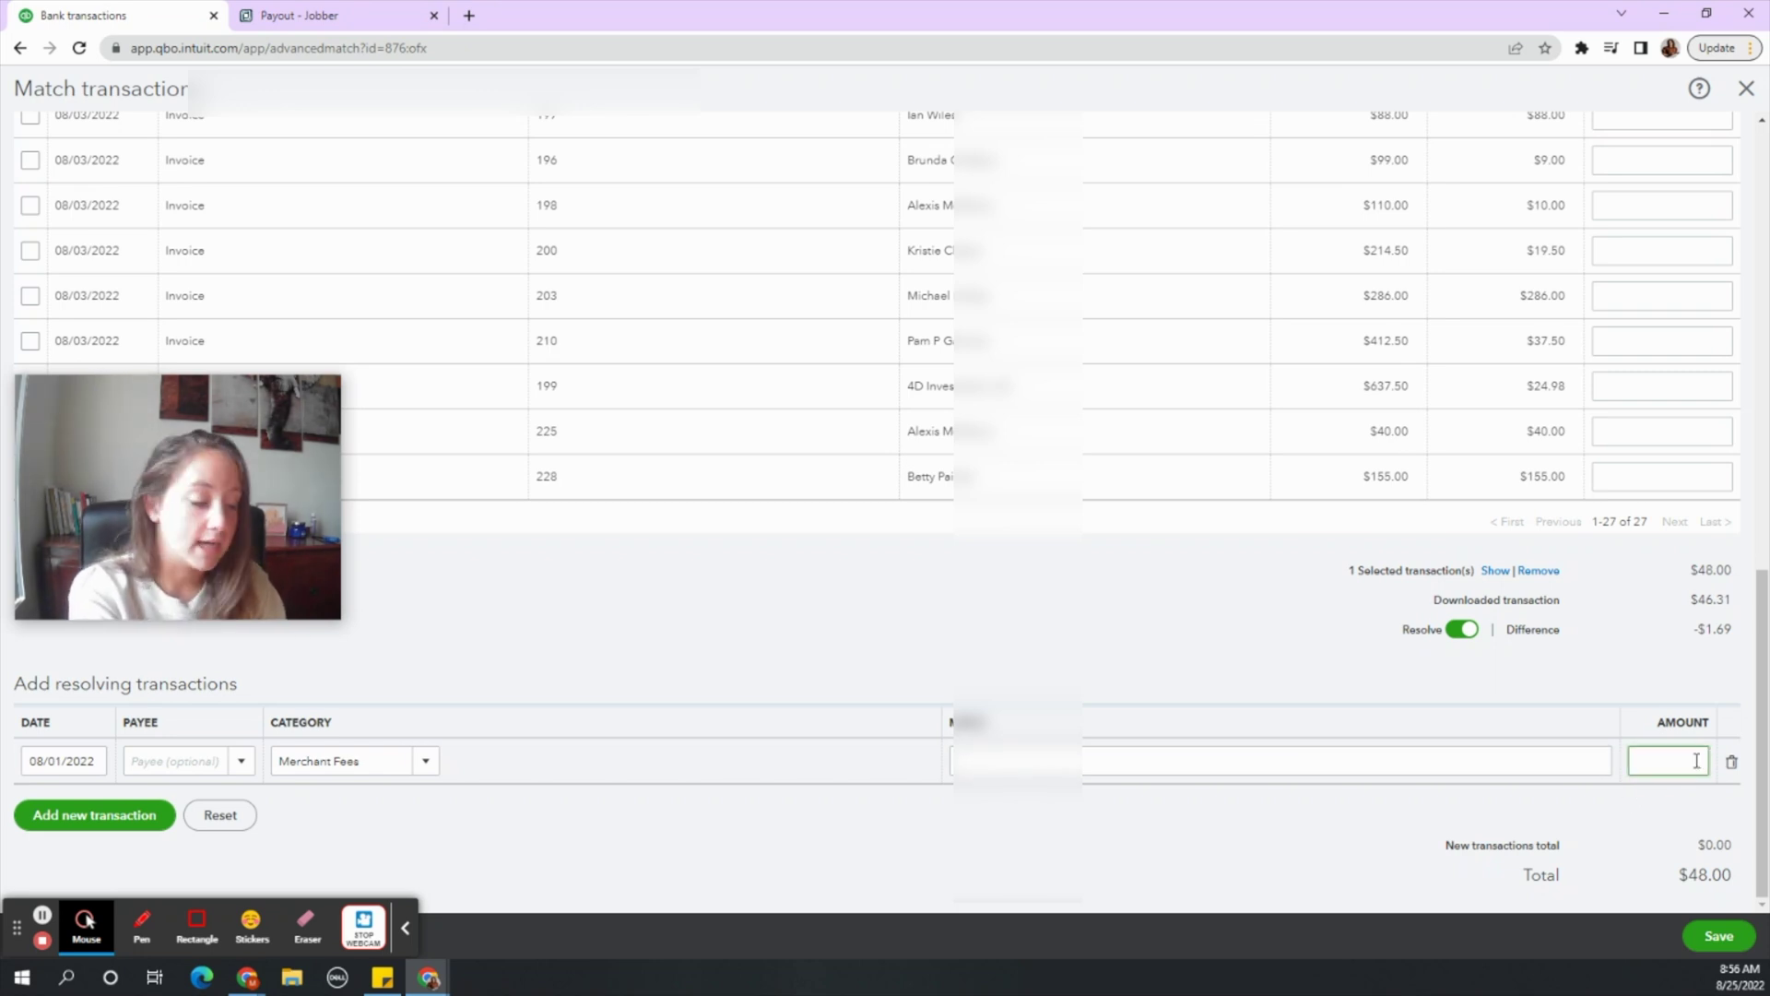
pyautogui.write('-1.69')
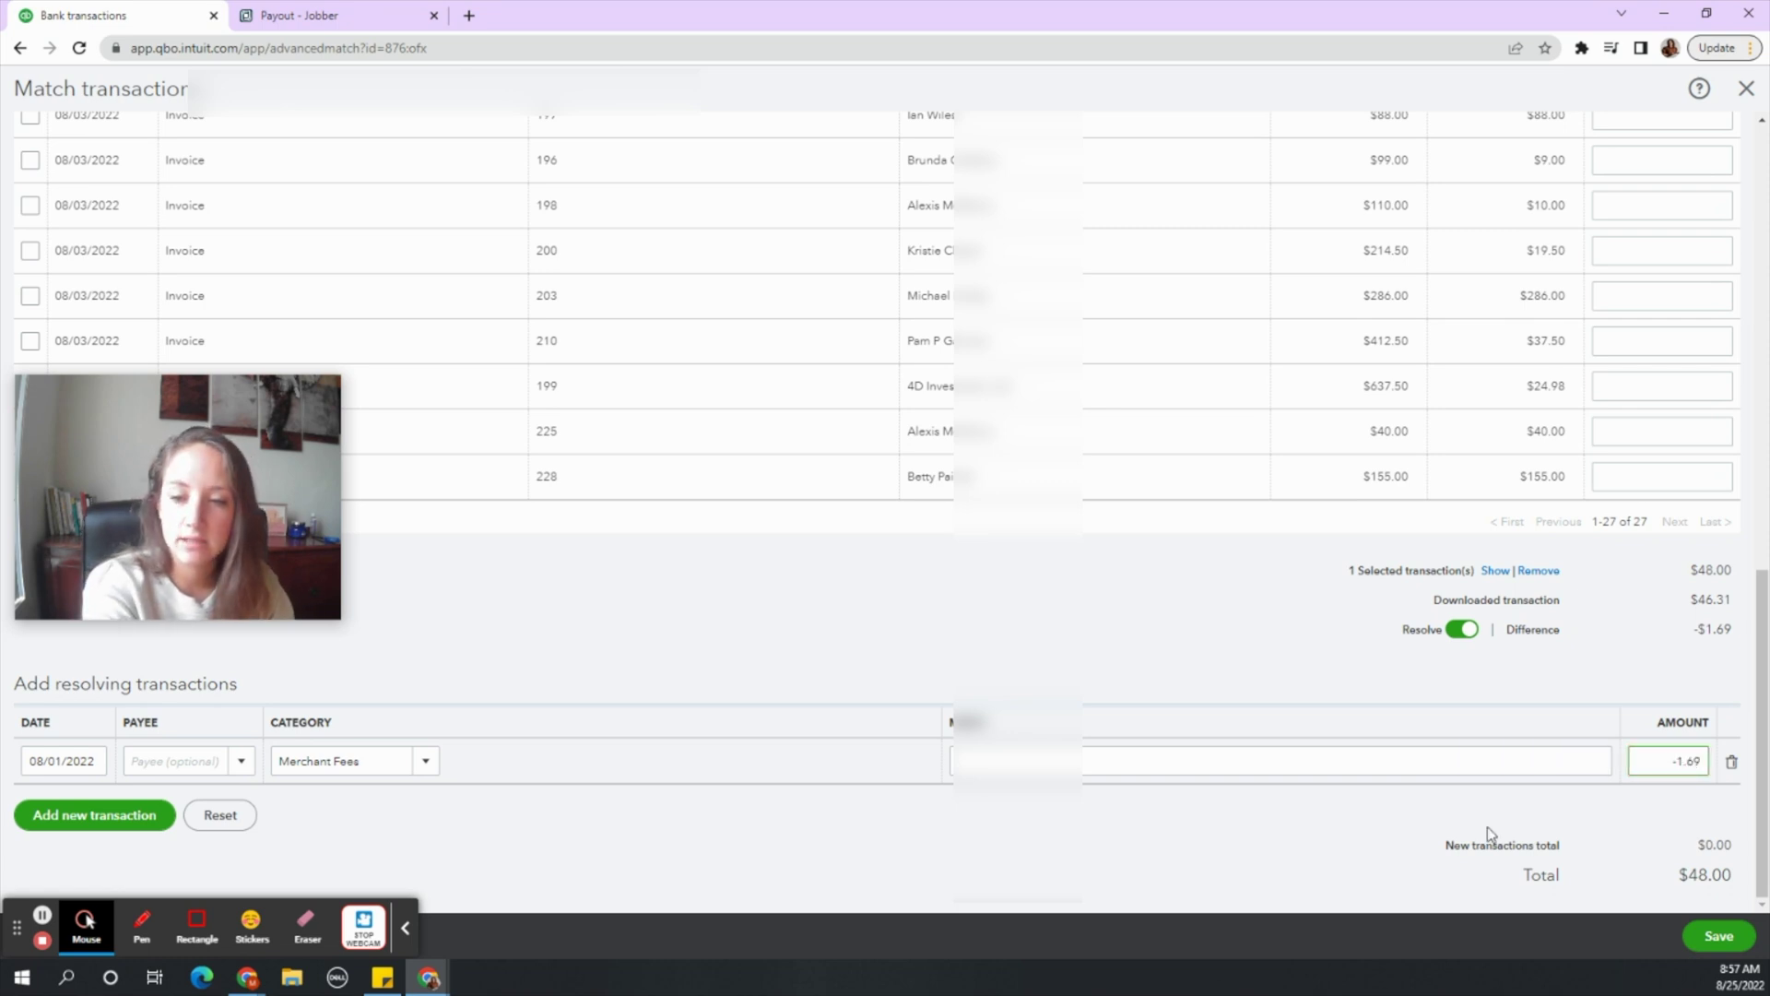
pyautogui.click(1348, 843)
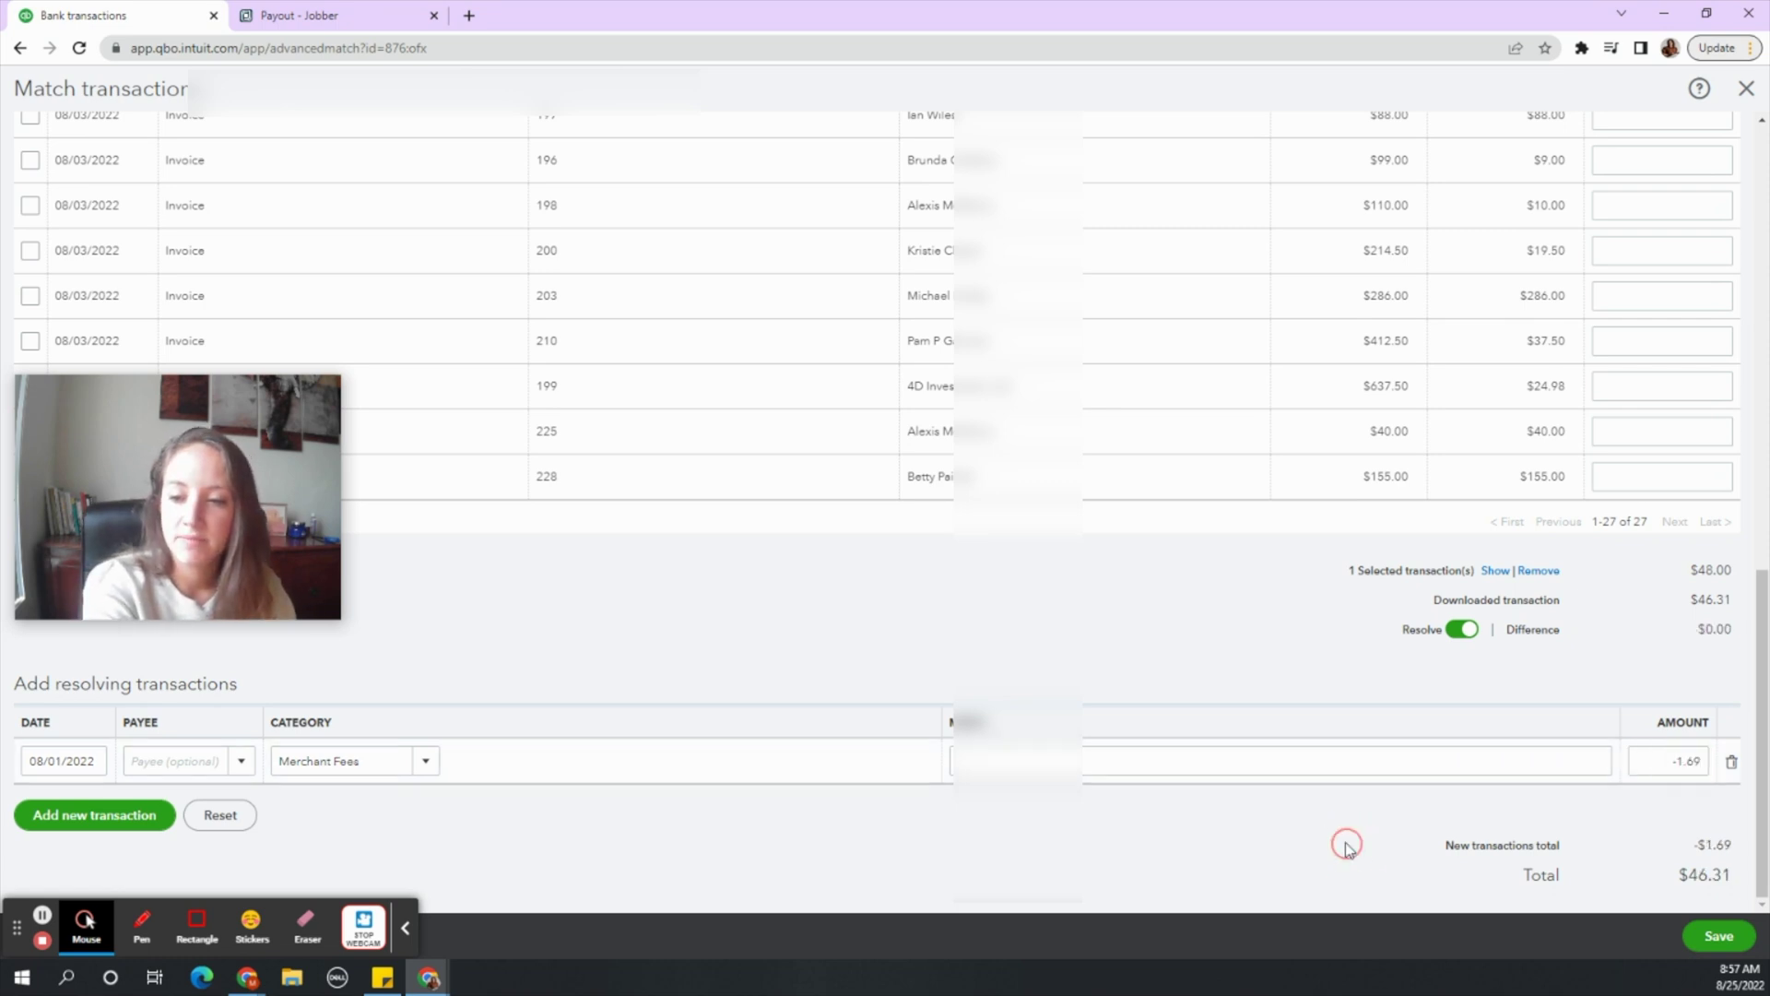
# Step: Save the $46.31 deposit match and scroll down to the next Jobber deposits
pyautogui.click(1728, 941)
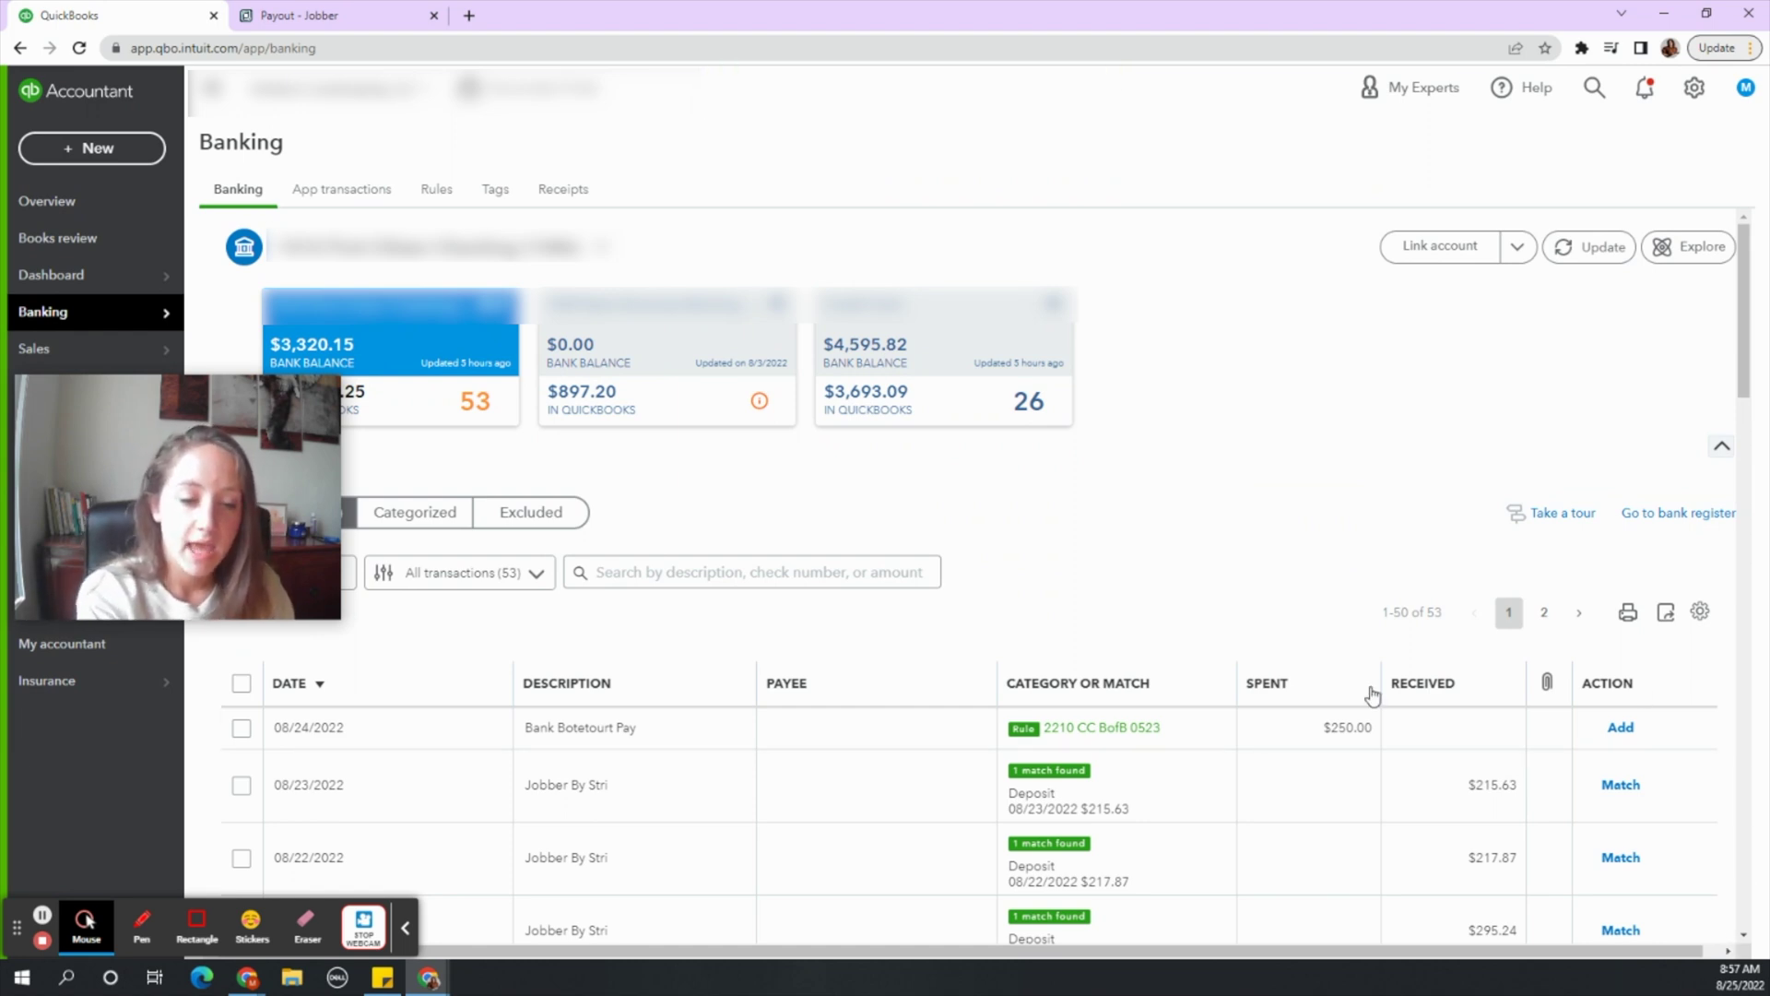
pyautogui.scroll(-3, 1372, 695)
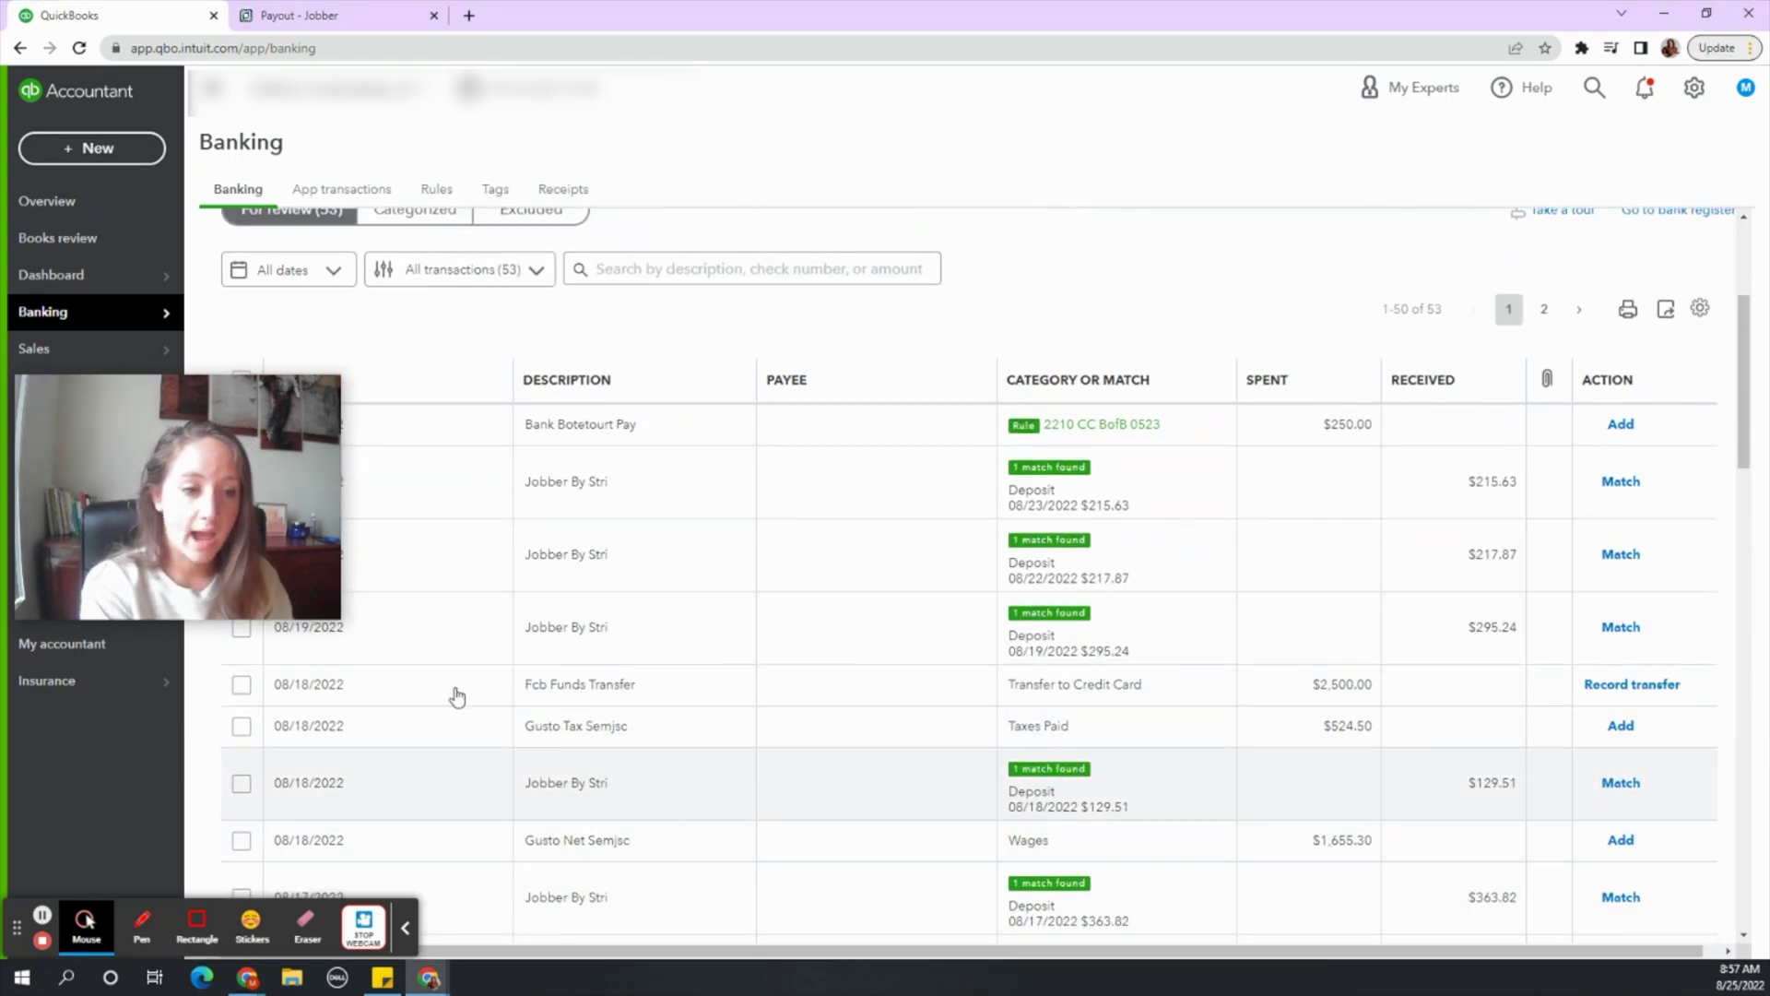
pyautogui.scroll(-2, 704, 619)
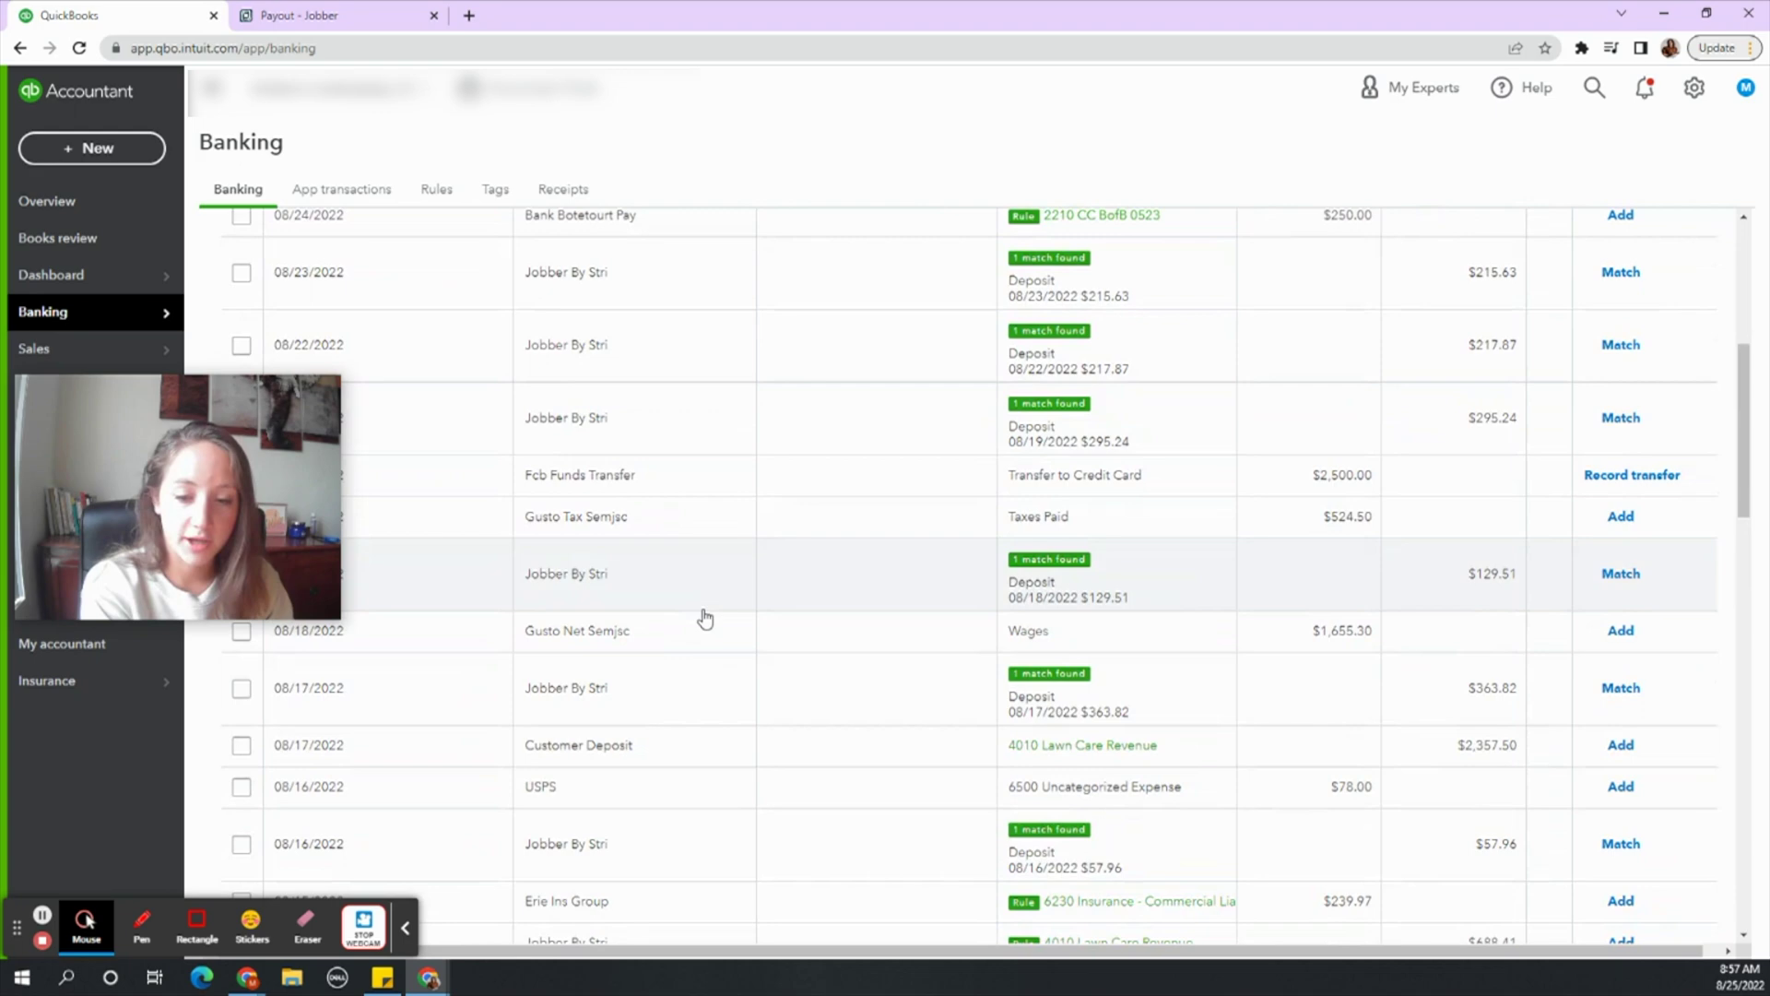
pyautogui.scroll(-5, 705, 619)
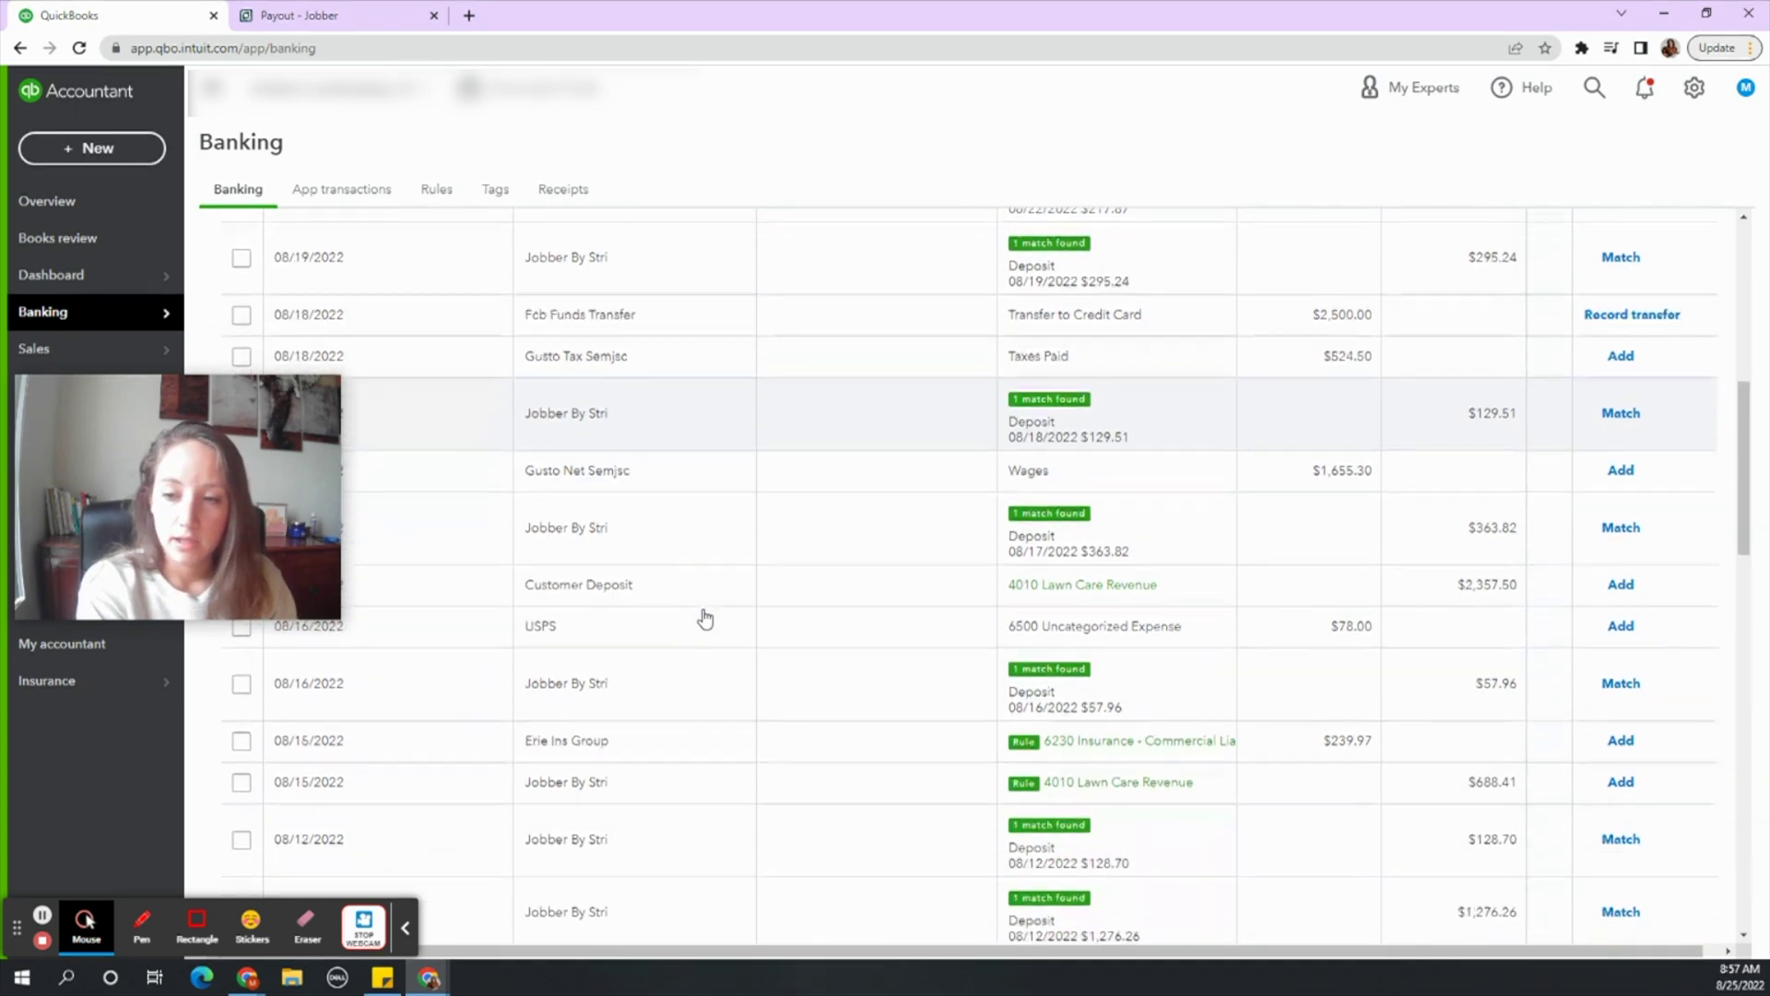
pyautogui.scroll(-4, 705, 618)
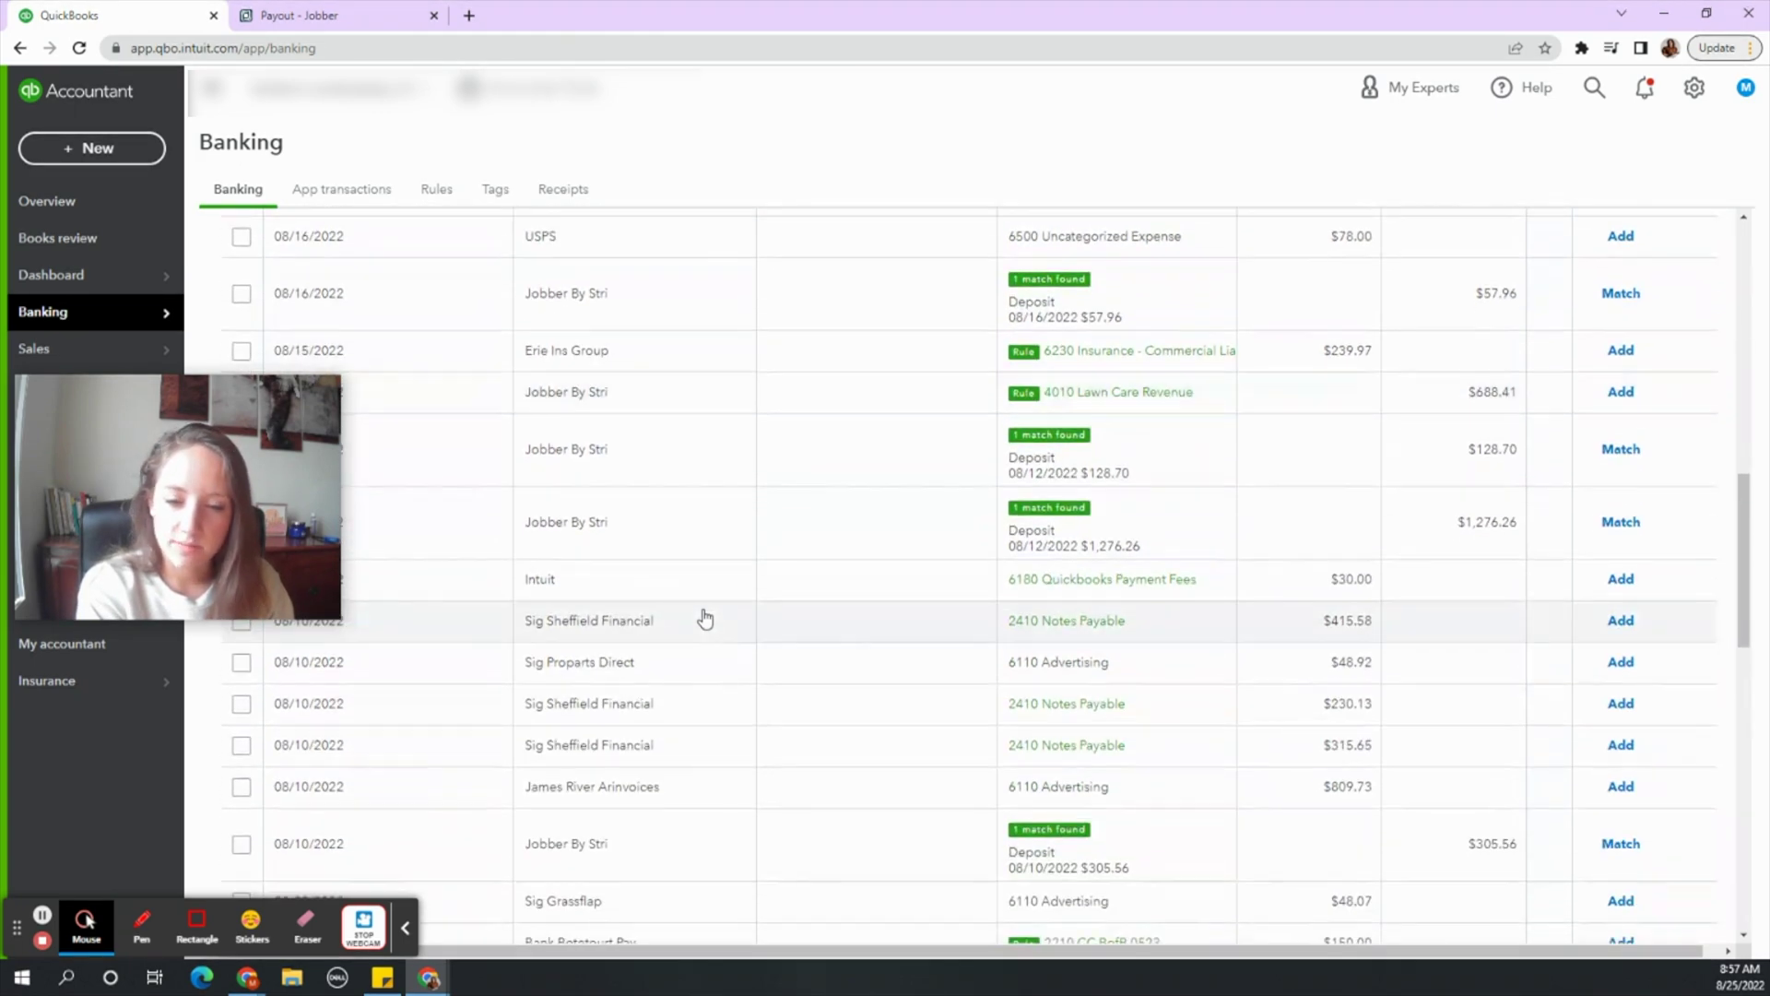
pyautogui.scroll(-2, 706, 618)
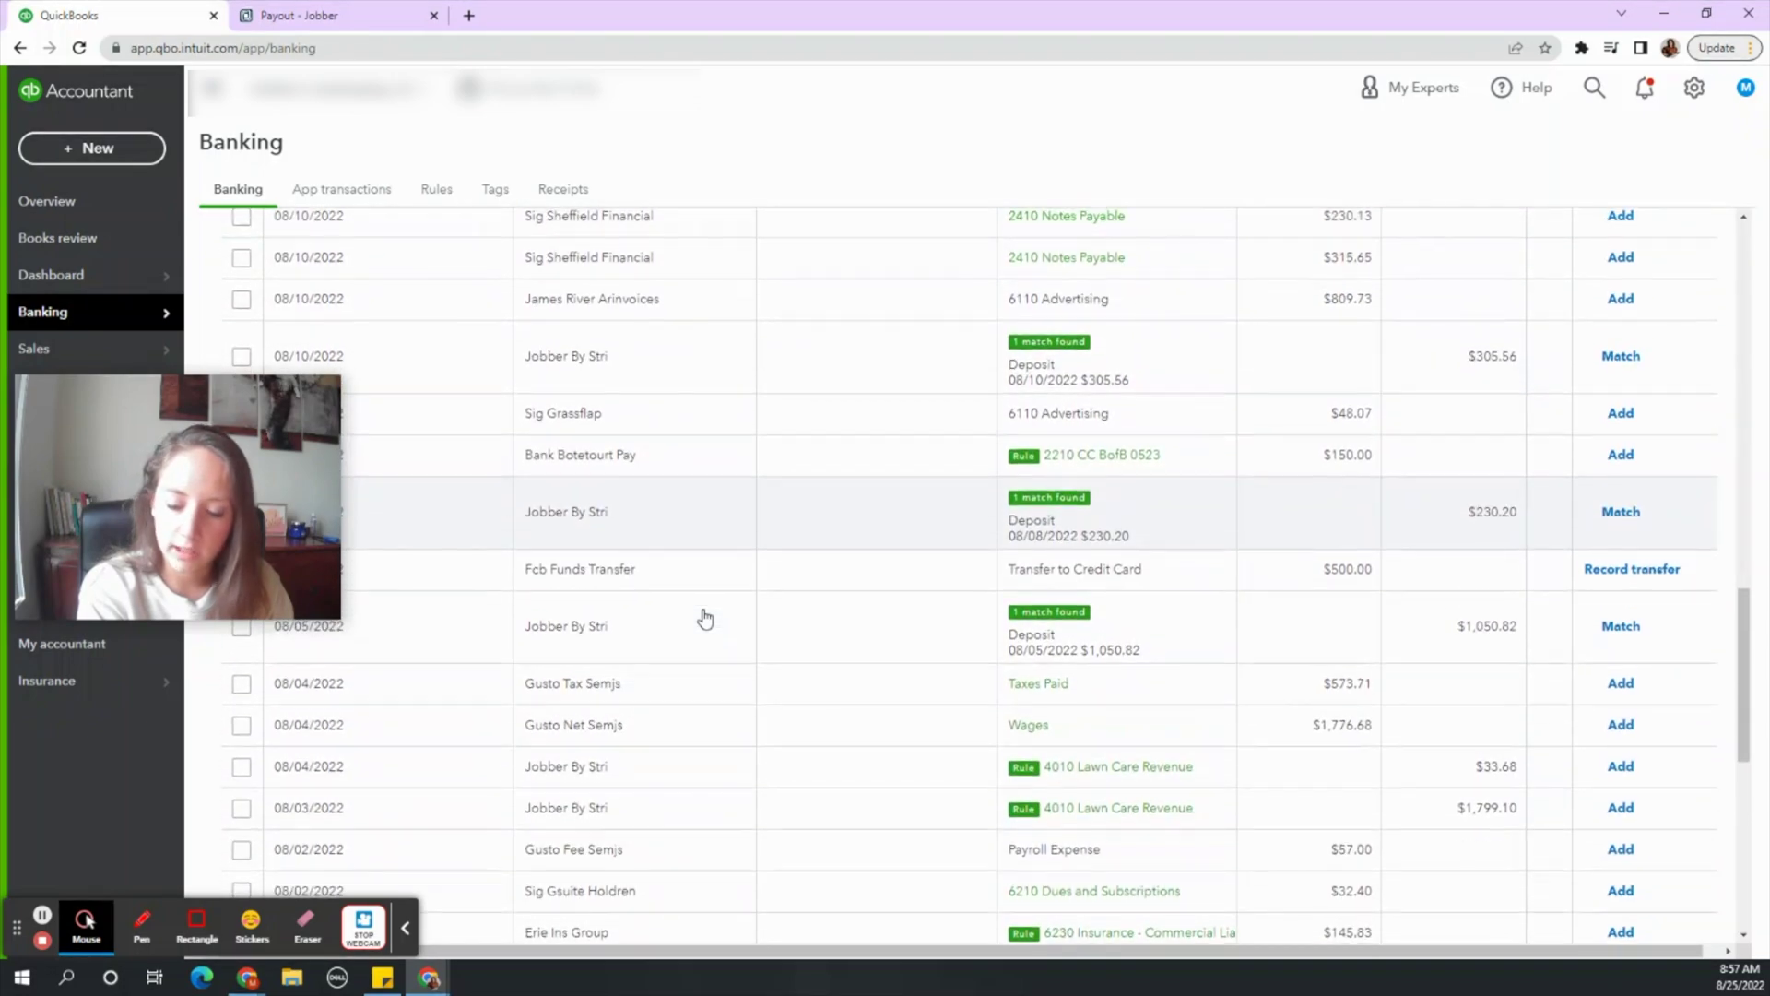
pyautogui.scroll(-1, 706, 618)
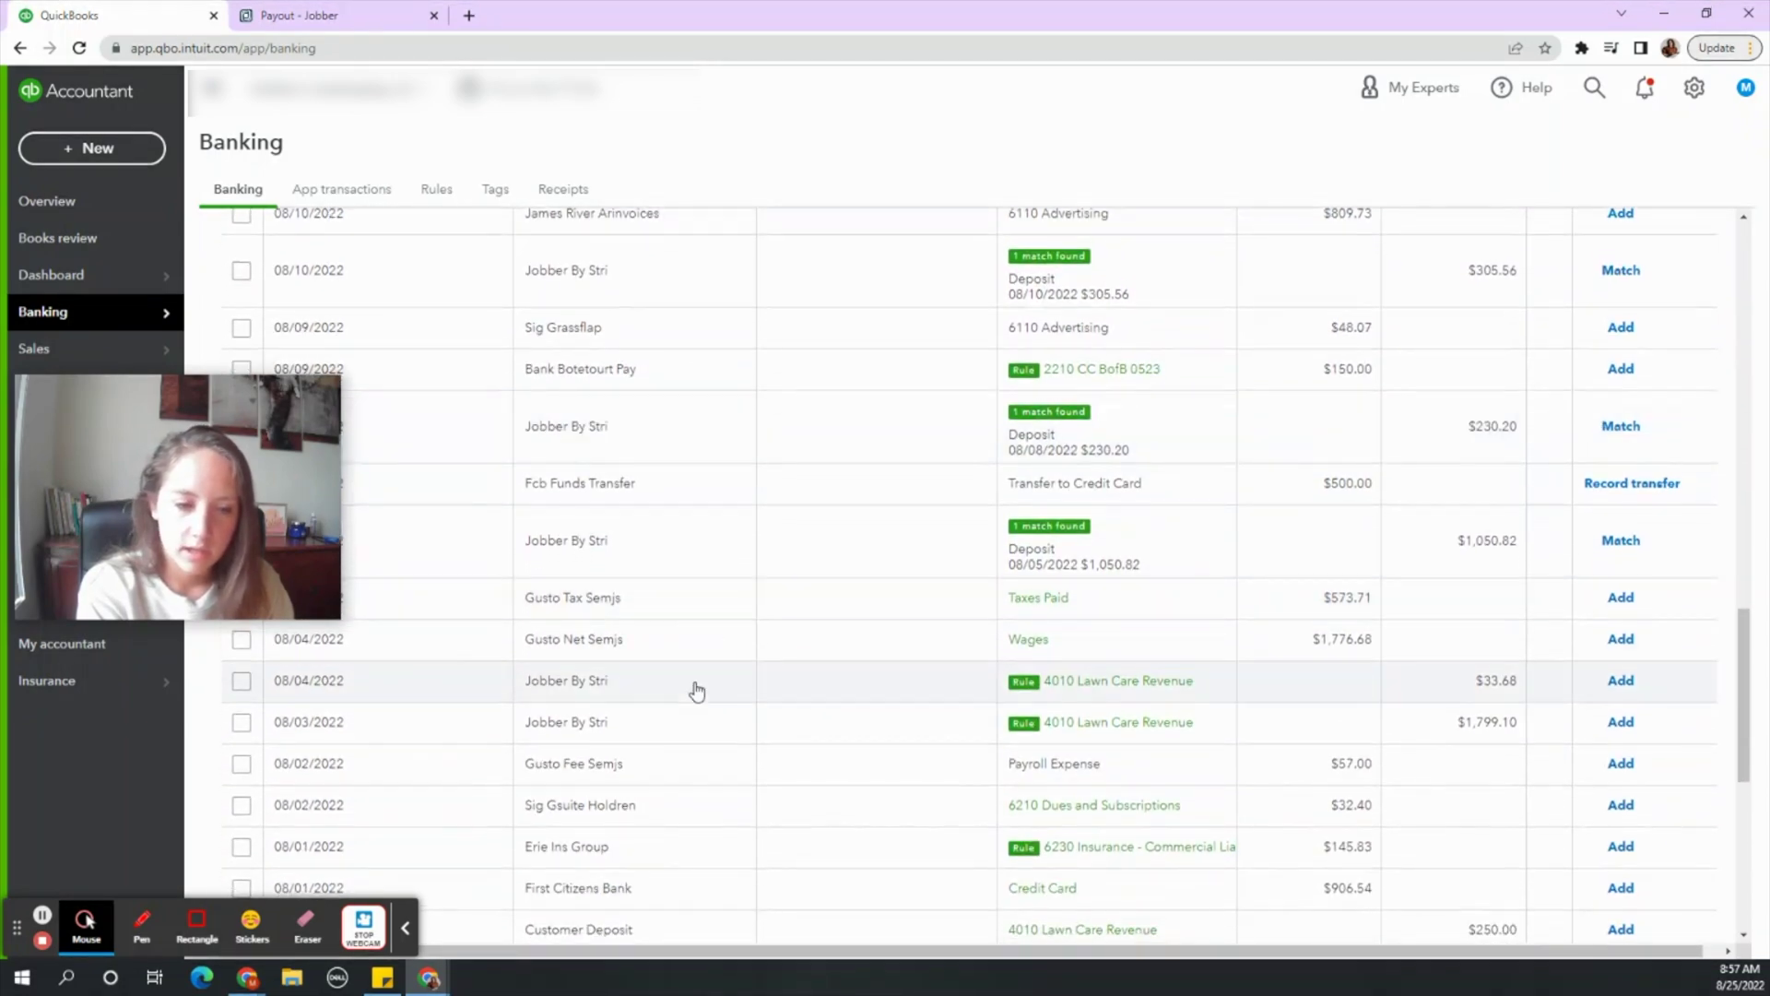
# Step: In Jobber, open the Aug 03 $1,799.10 payout with its seven payments and $55.90 fees
pyautogui.click(326, 7)
pyautogui.click(272, 147)
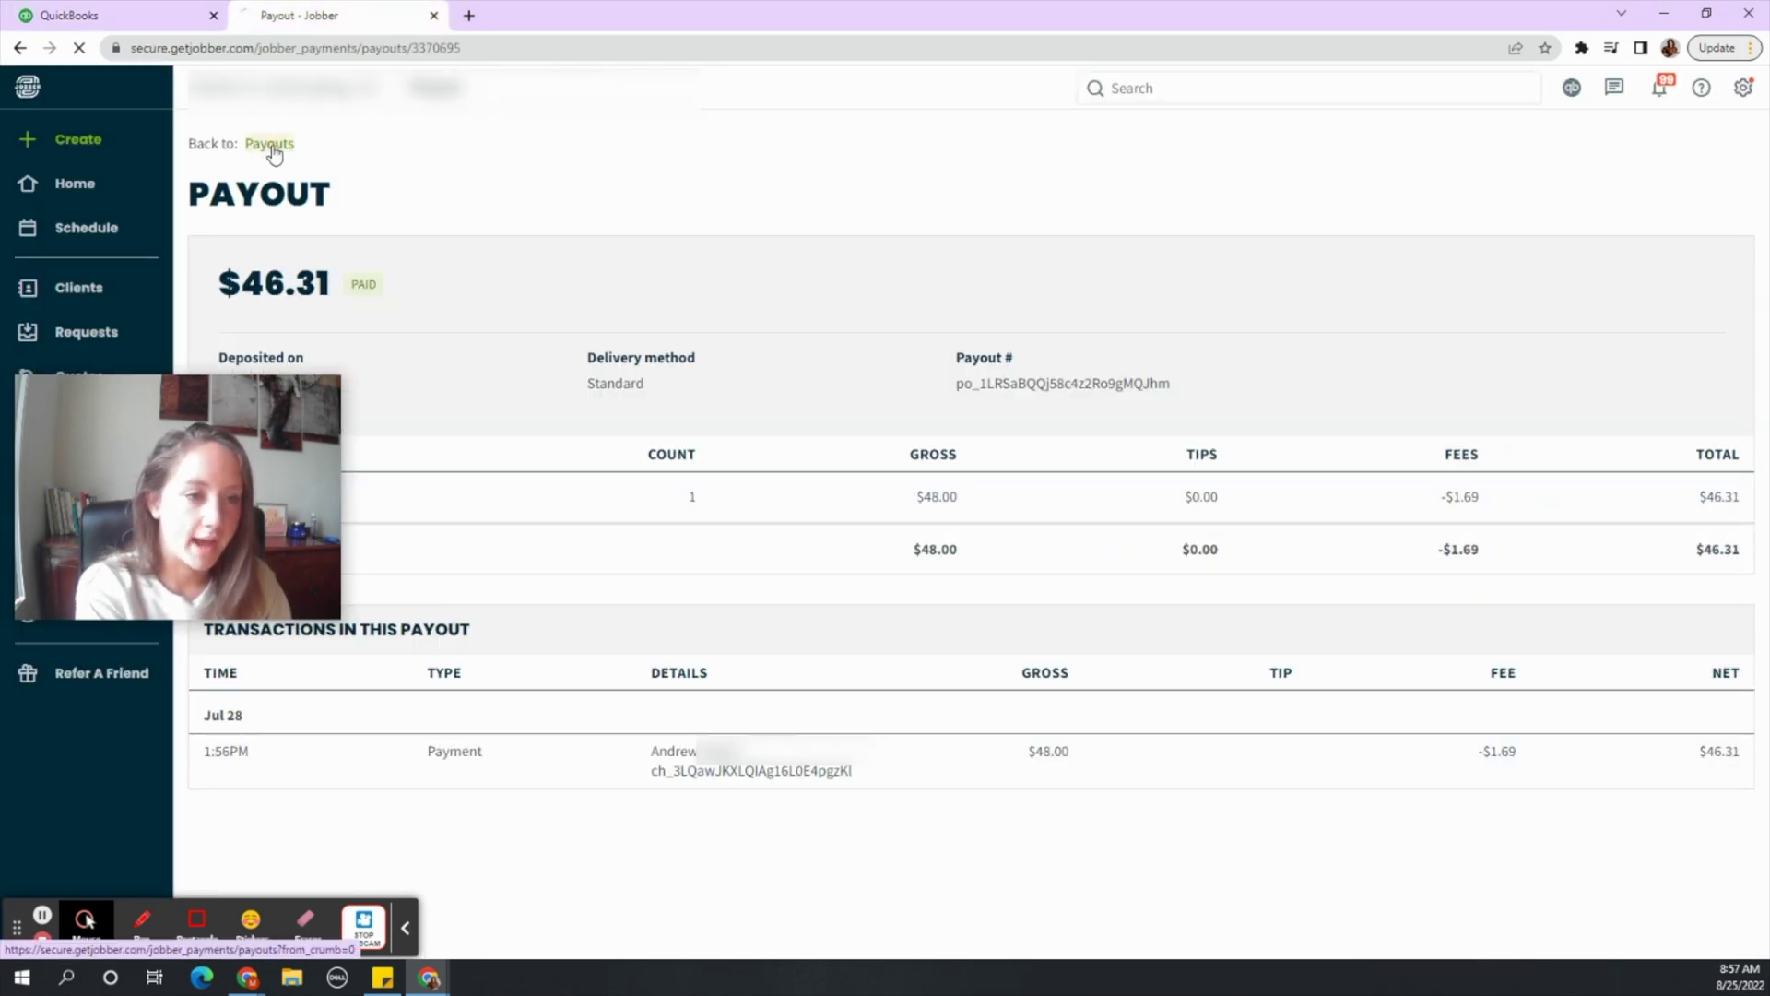
pyautogui.scroll(-5, 720, 711)
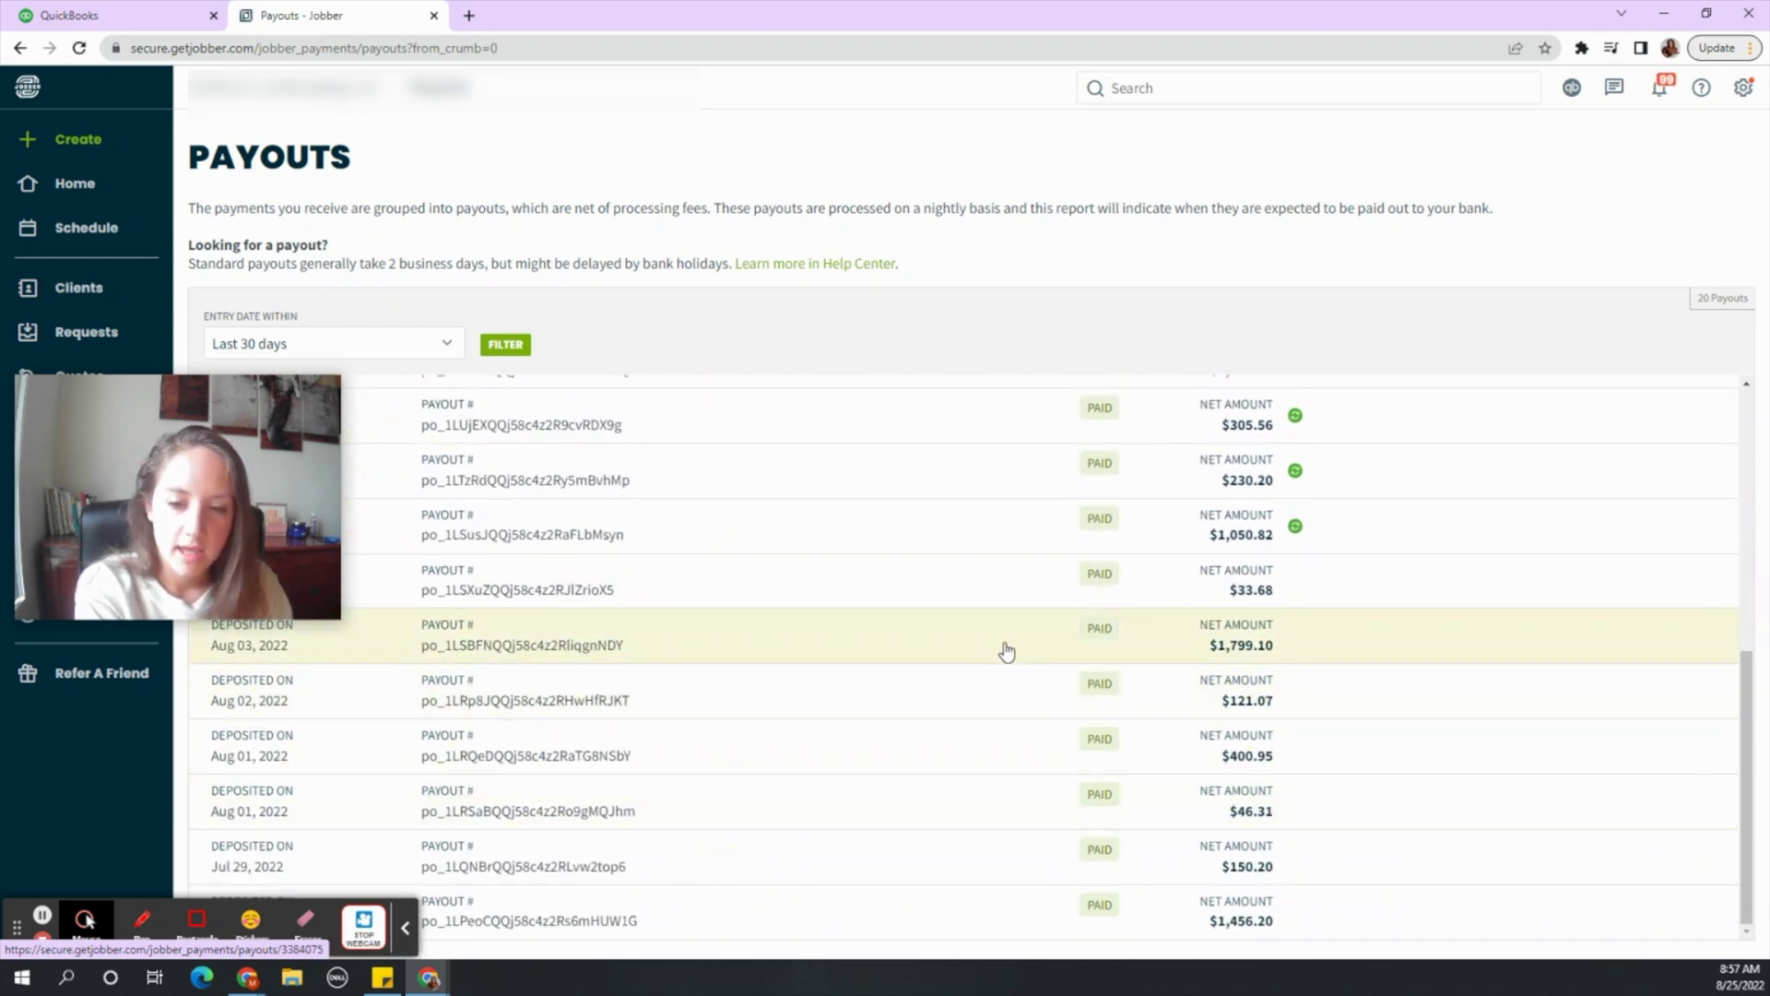
pyautogui.click(1004, 642)
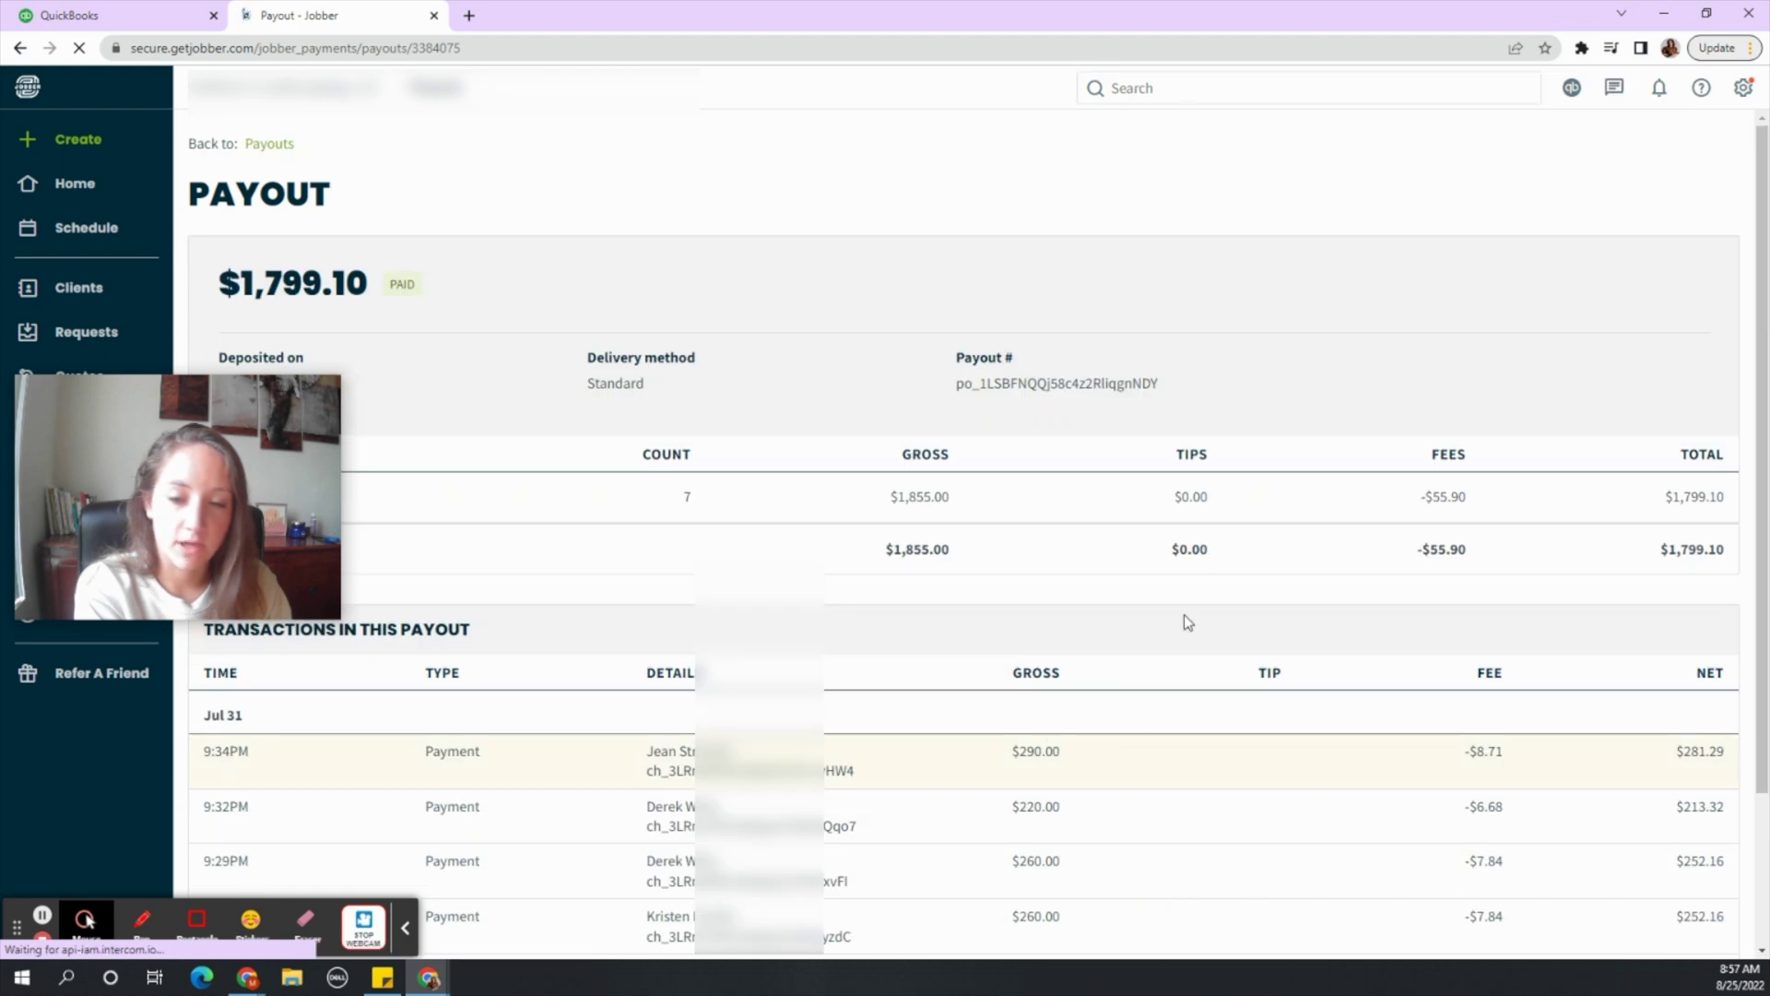
pyautogui.scroll(-2, 899, 609)
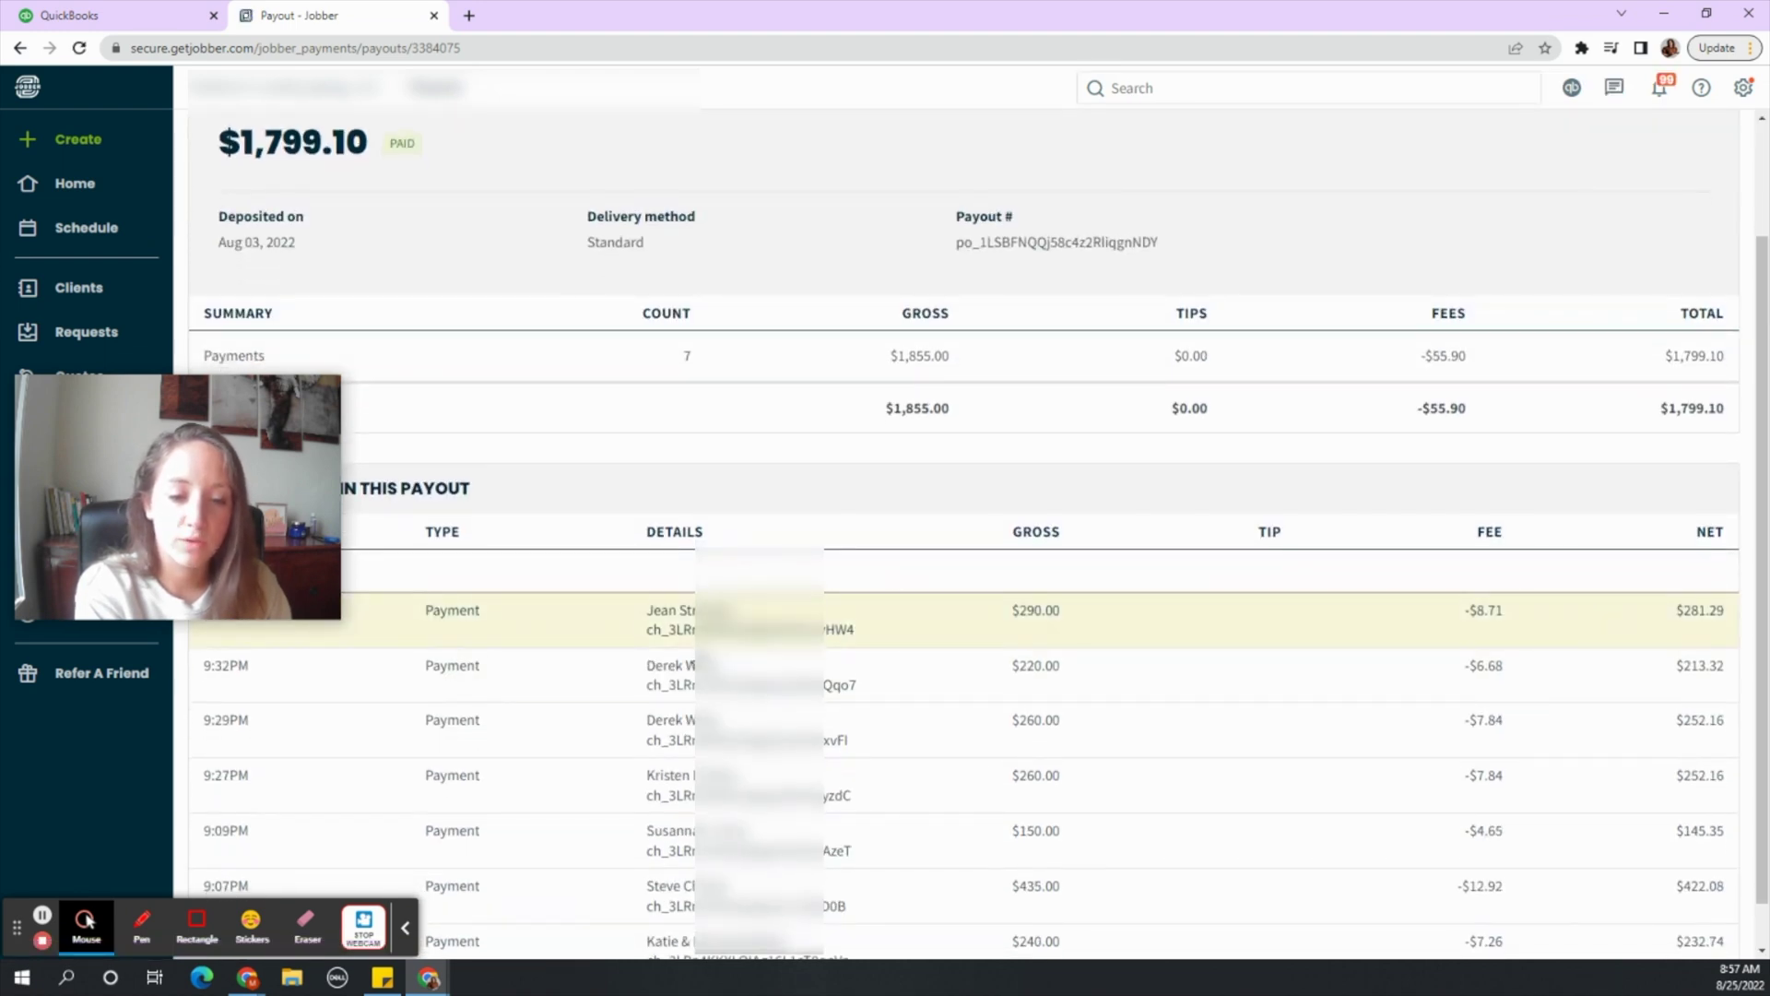
pyautogui.scroll(-1, 791, 802)
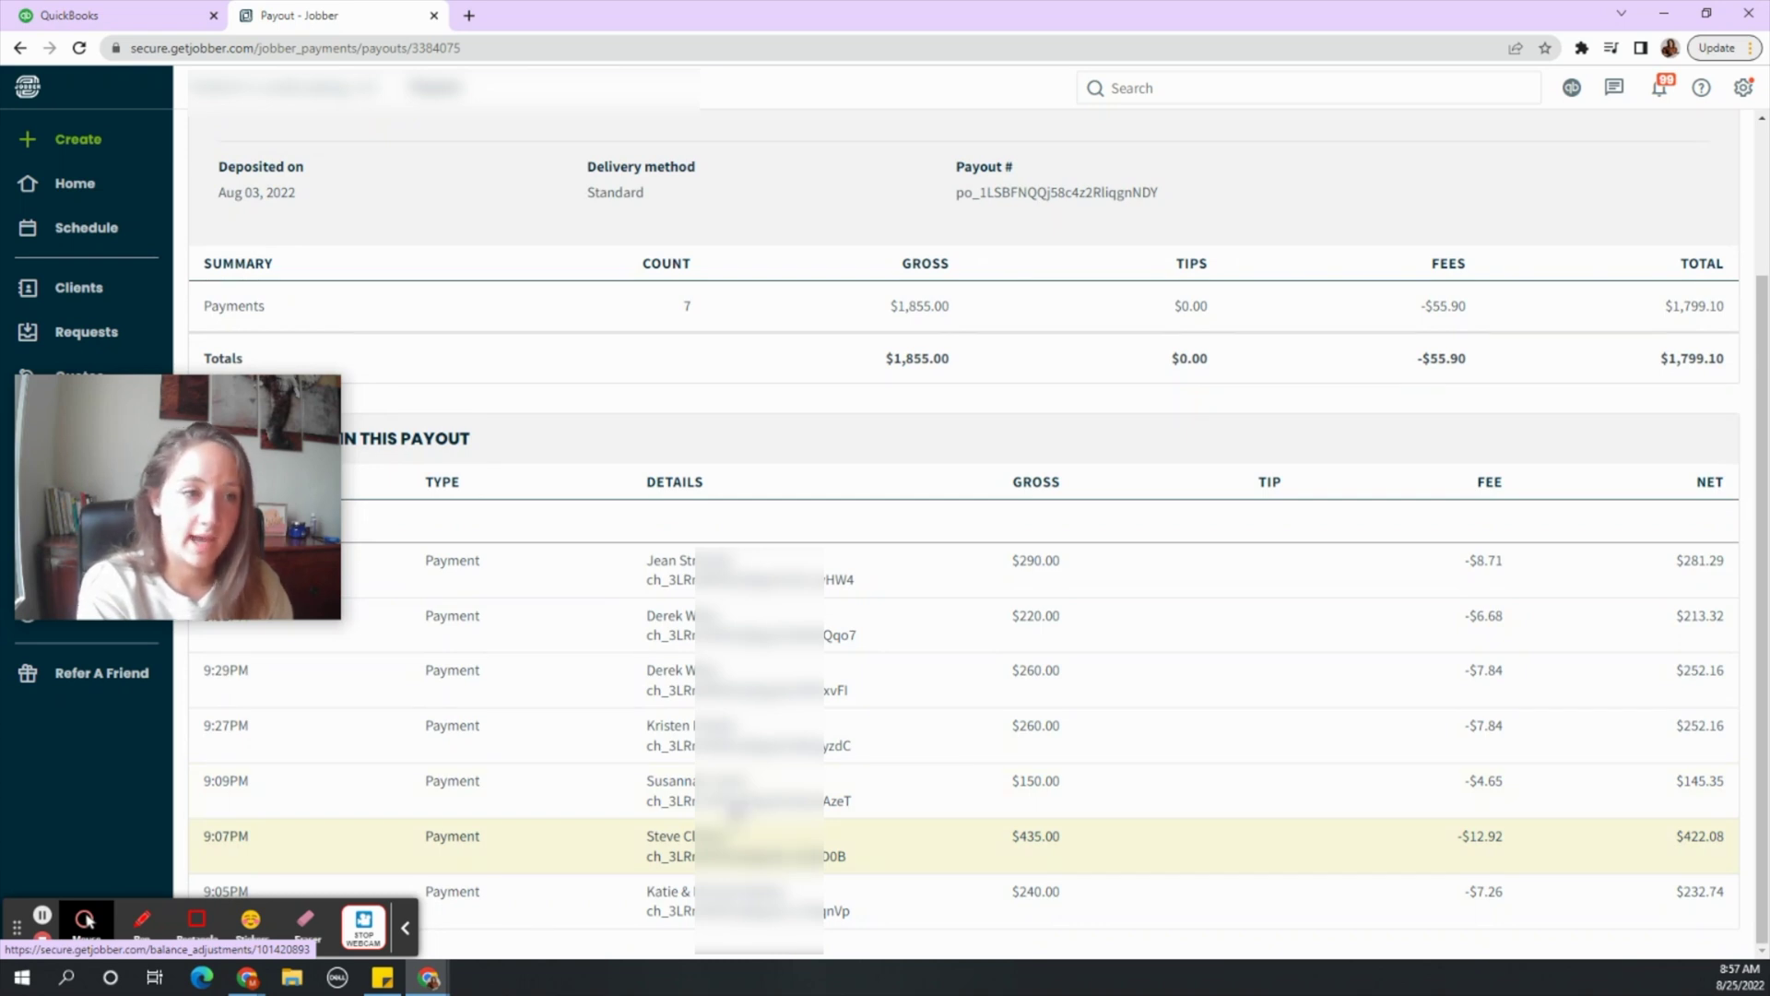
# Step: Open the 08/03/2022 $1,799.10 Jobber deposit and choose to find a match
pyautogui.click(72, 16)
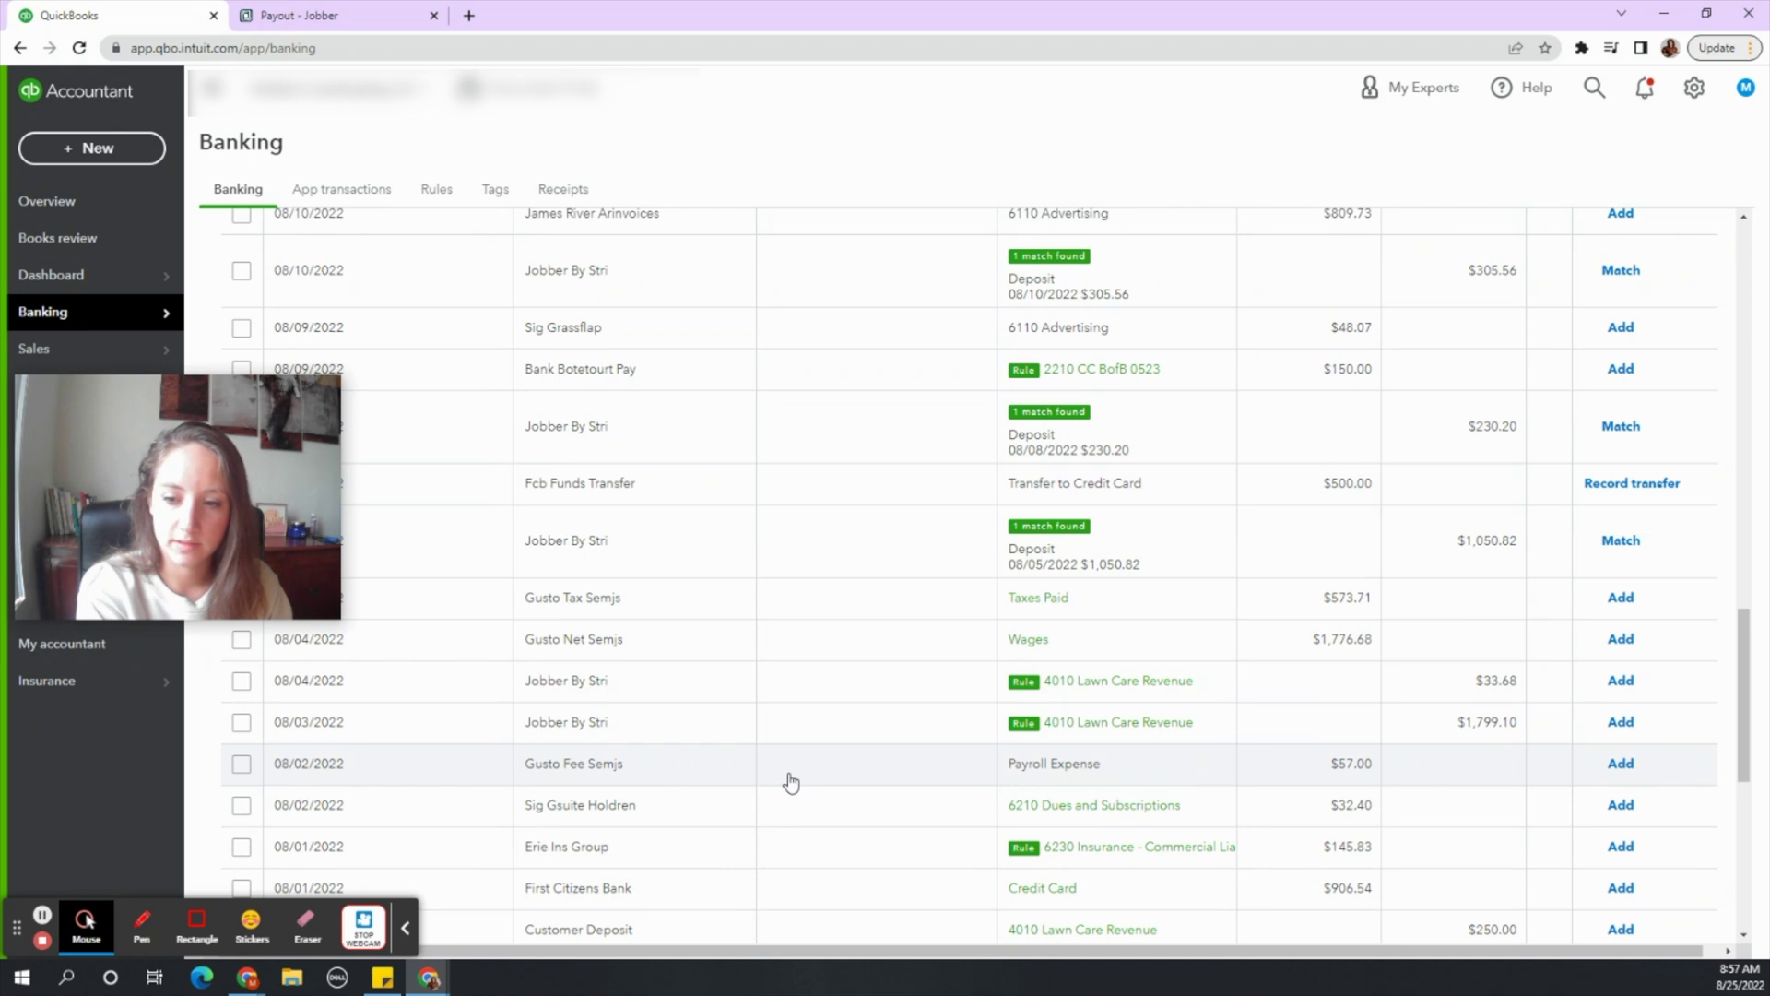
pyautogui.click(839, 725)
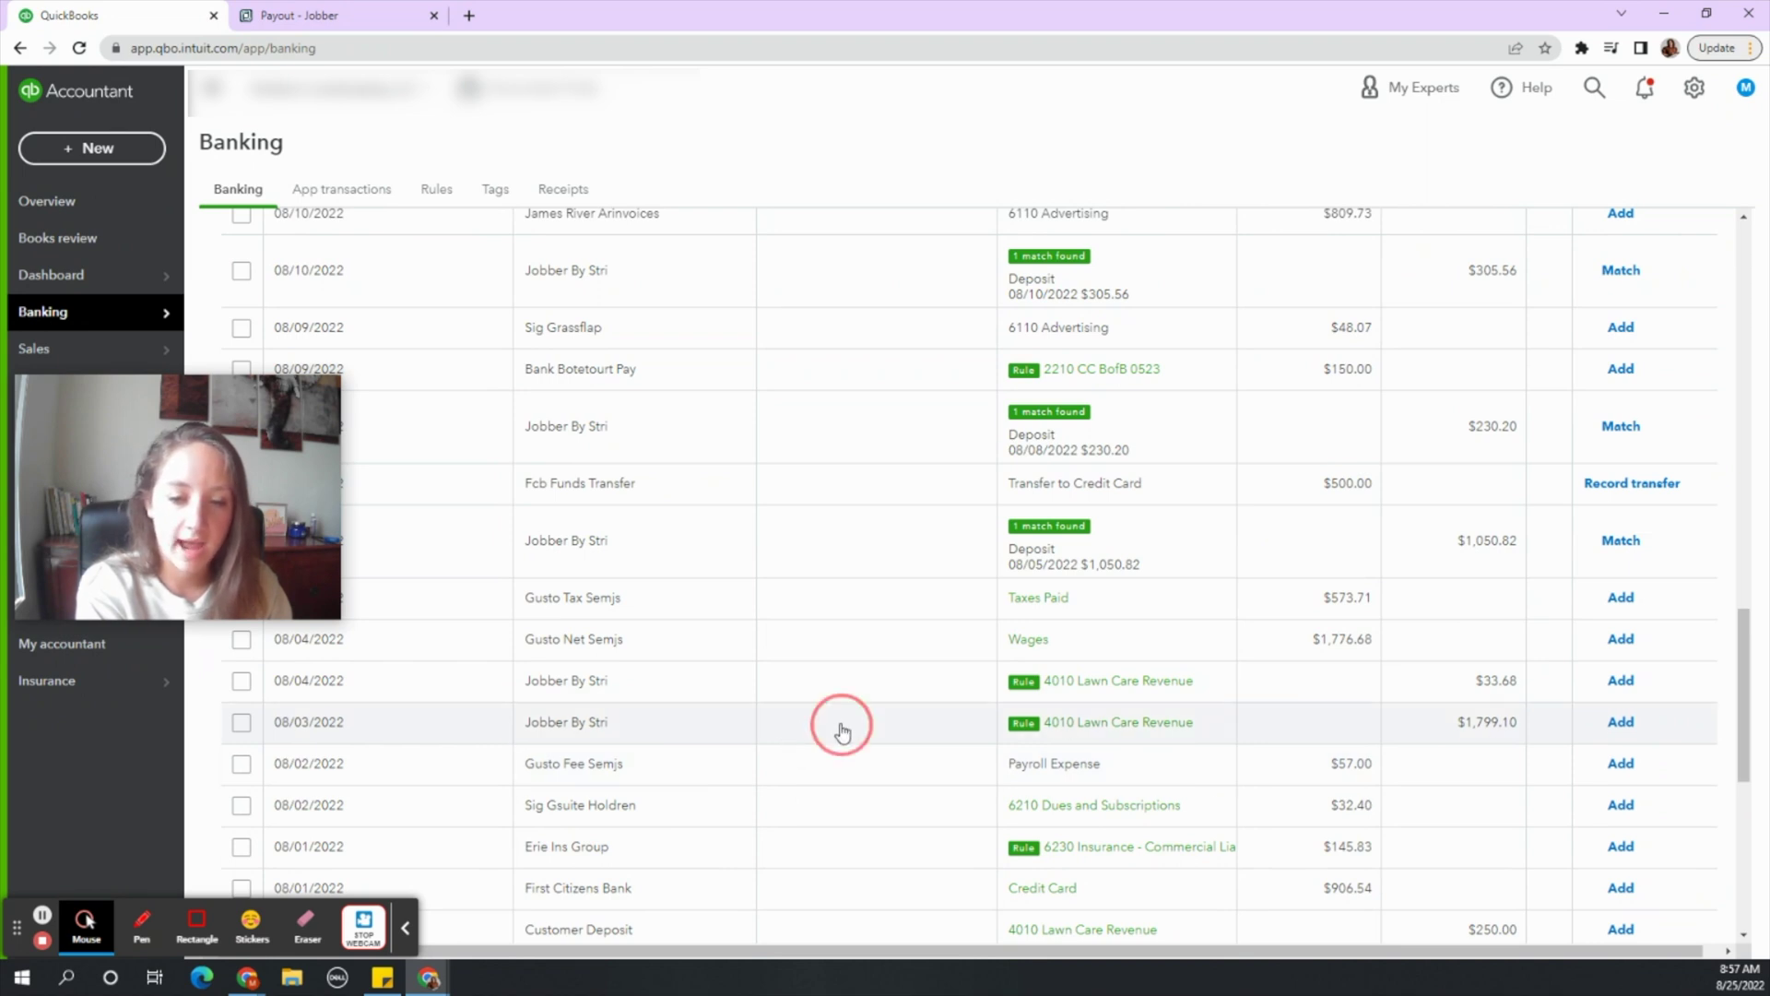
pyautogui.click(395, 773)
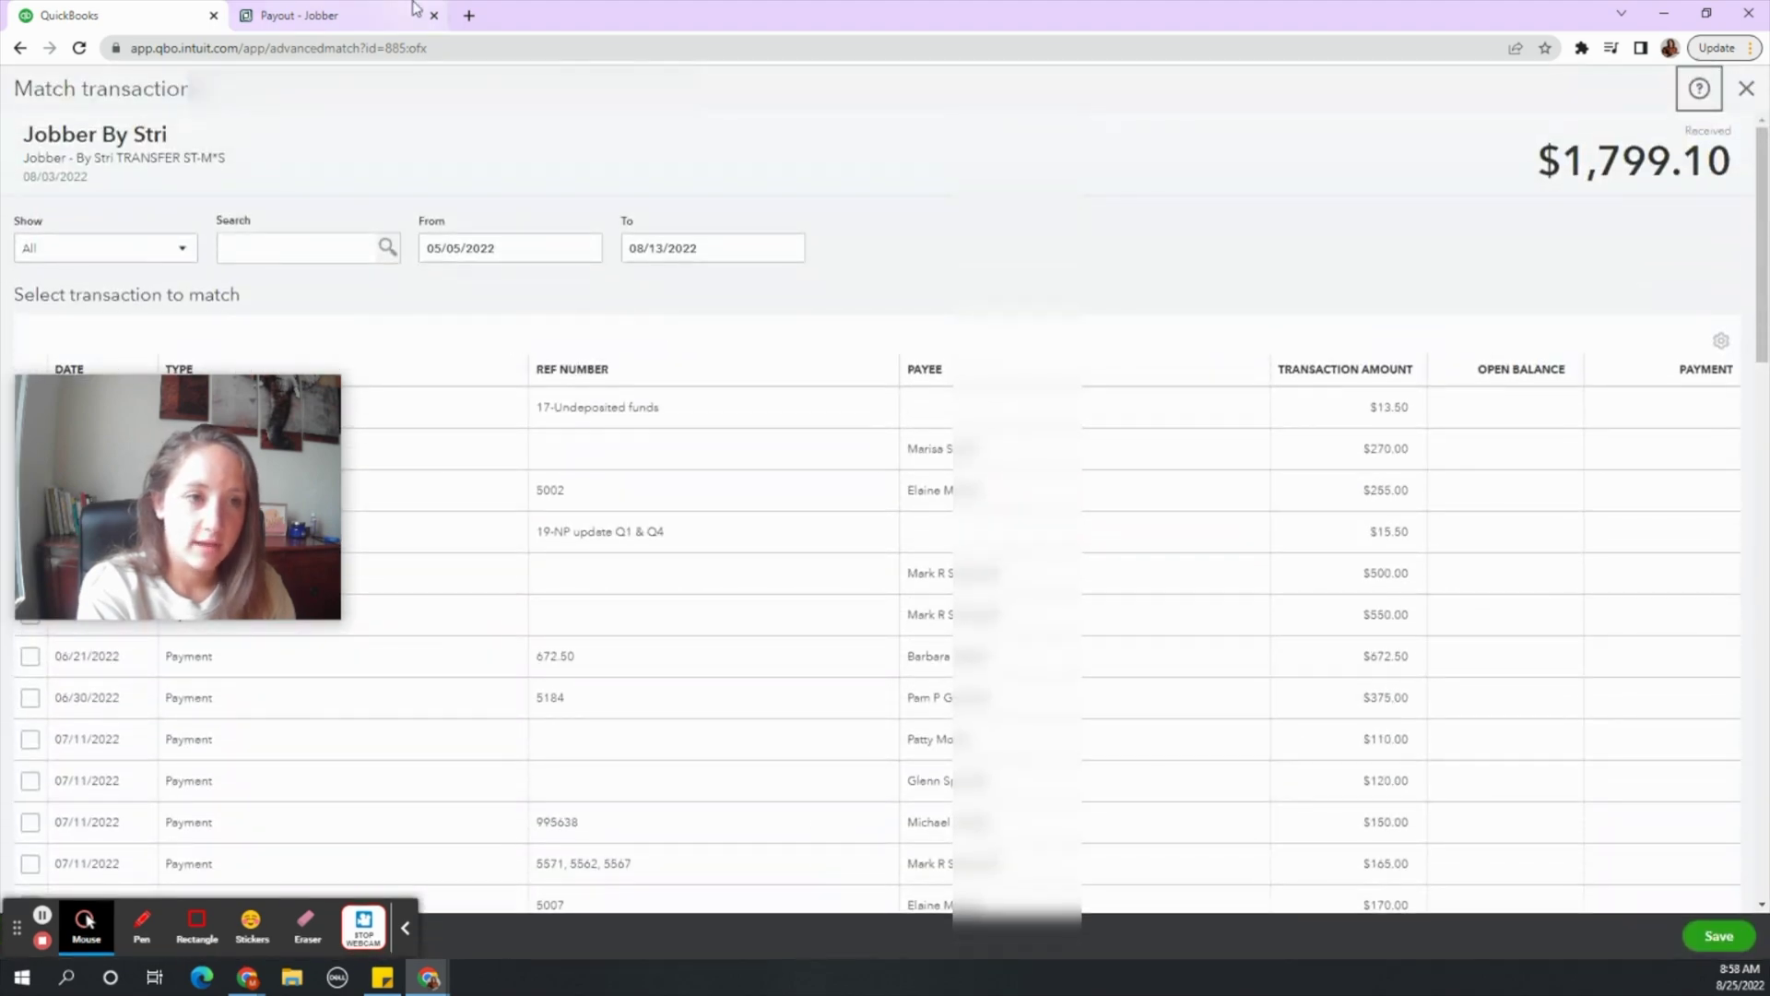
# Step: Review the Jobber payout's payment list and open the $290.00 payment's details
pyautogui.click(358, 9)
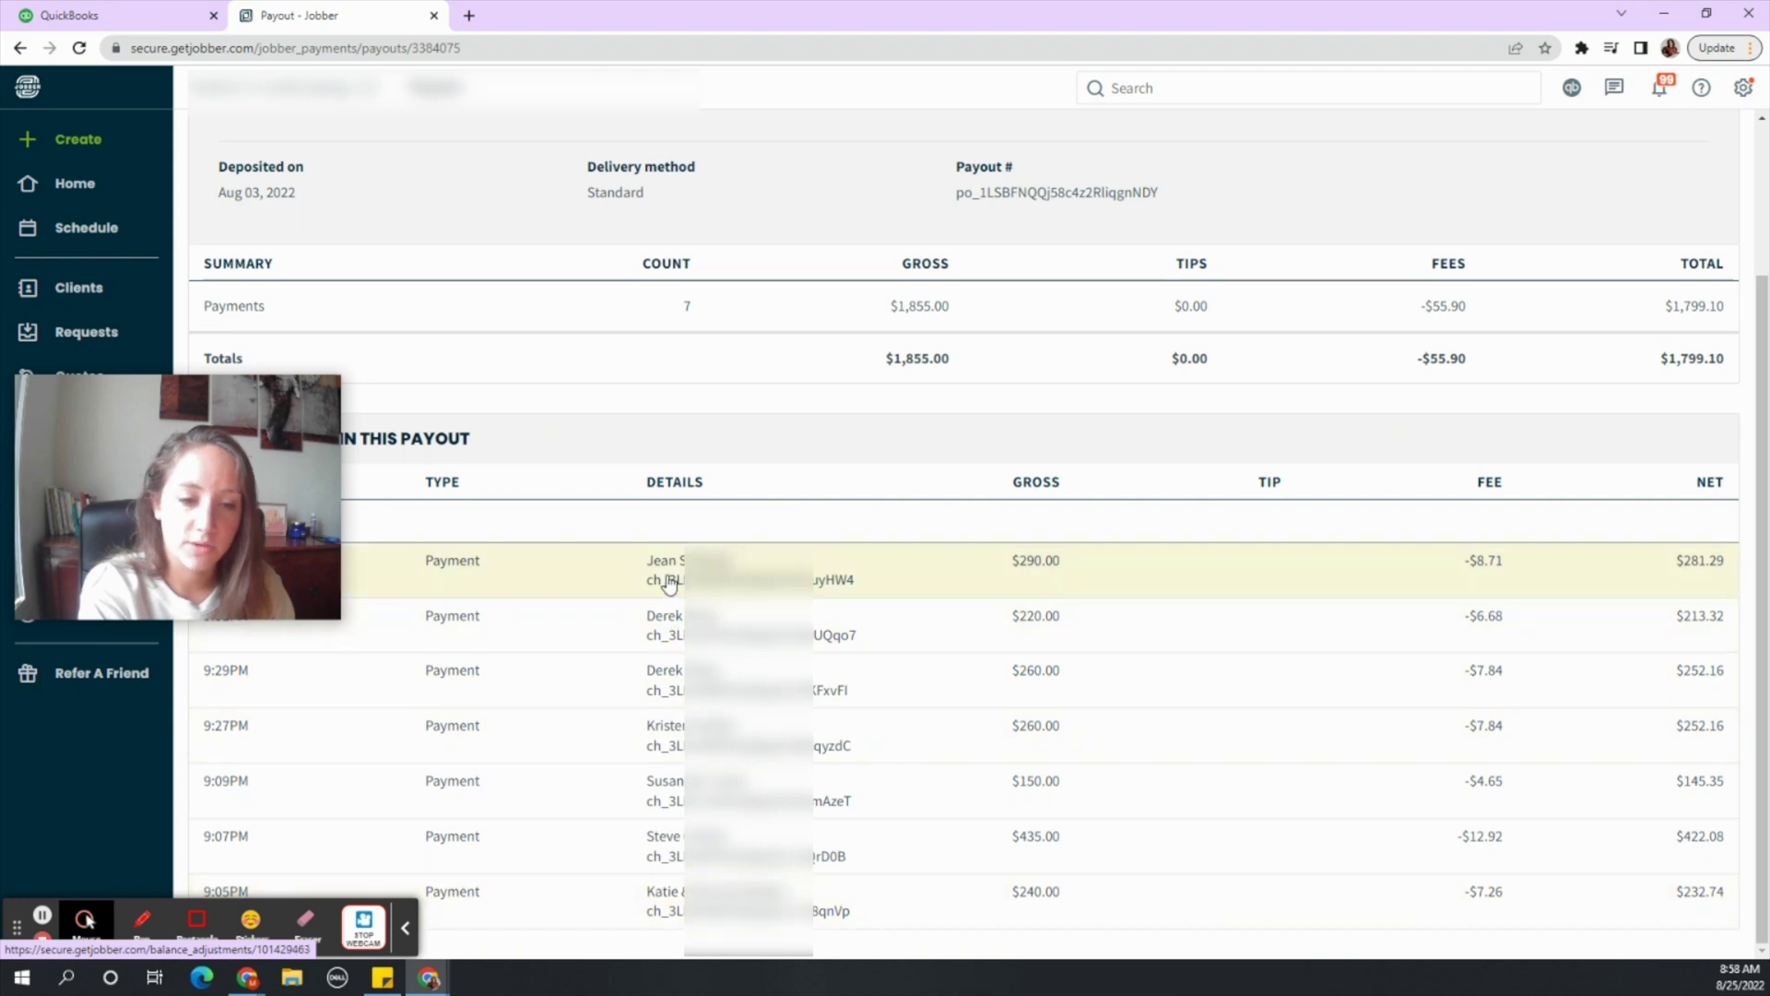
pyautogui.moveTo(252, 459); pyautogui.dragTo(251, 676)
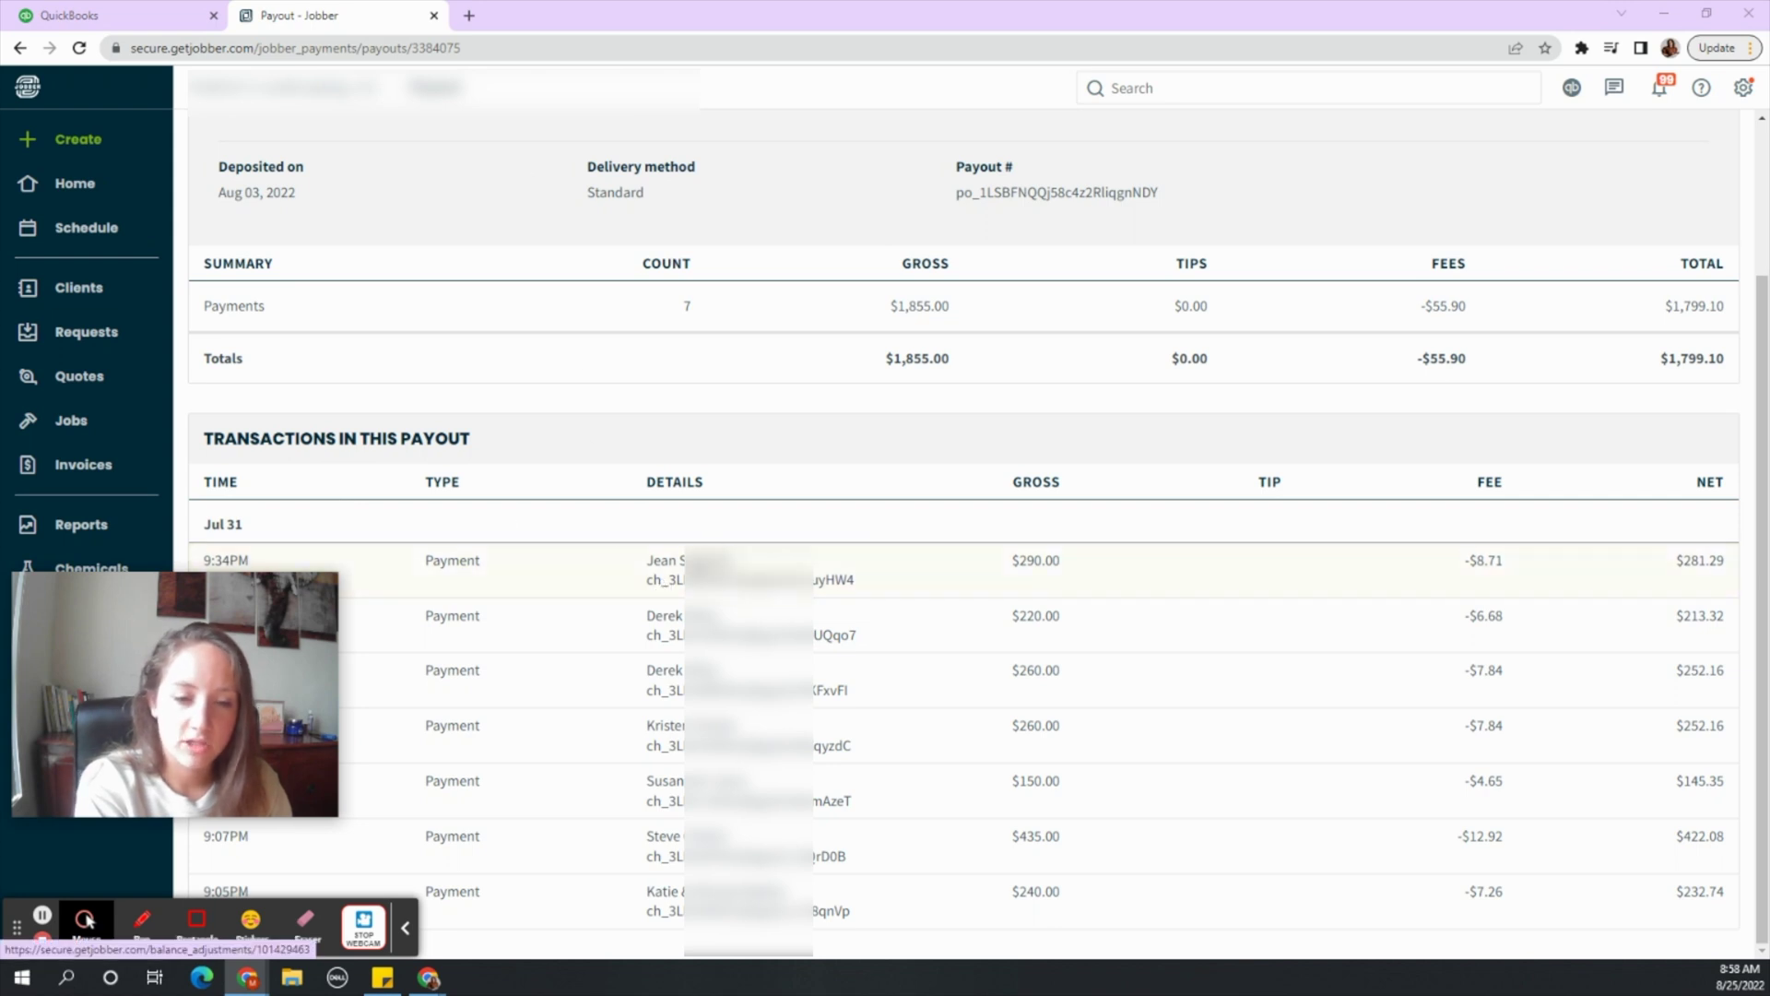
pyautogui.click(671, 574)
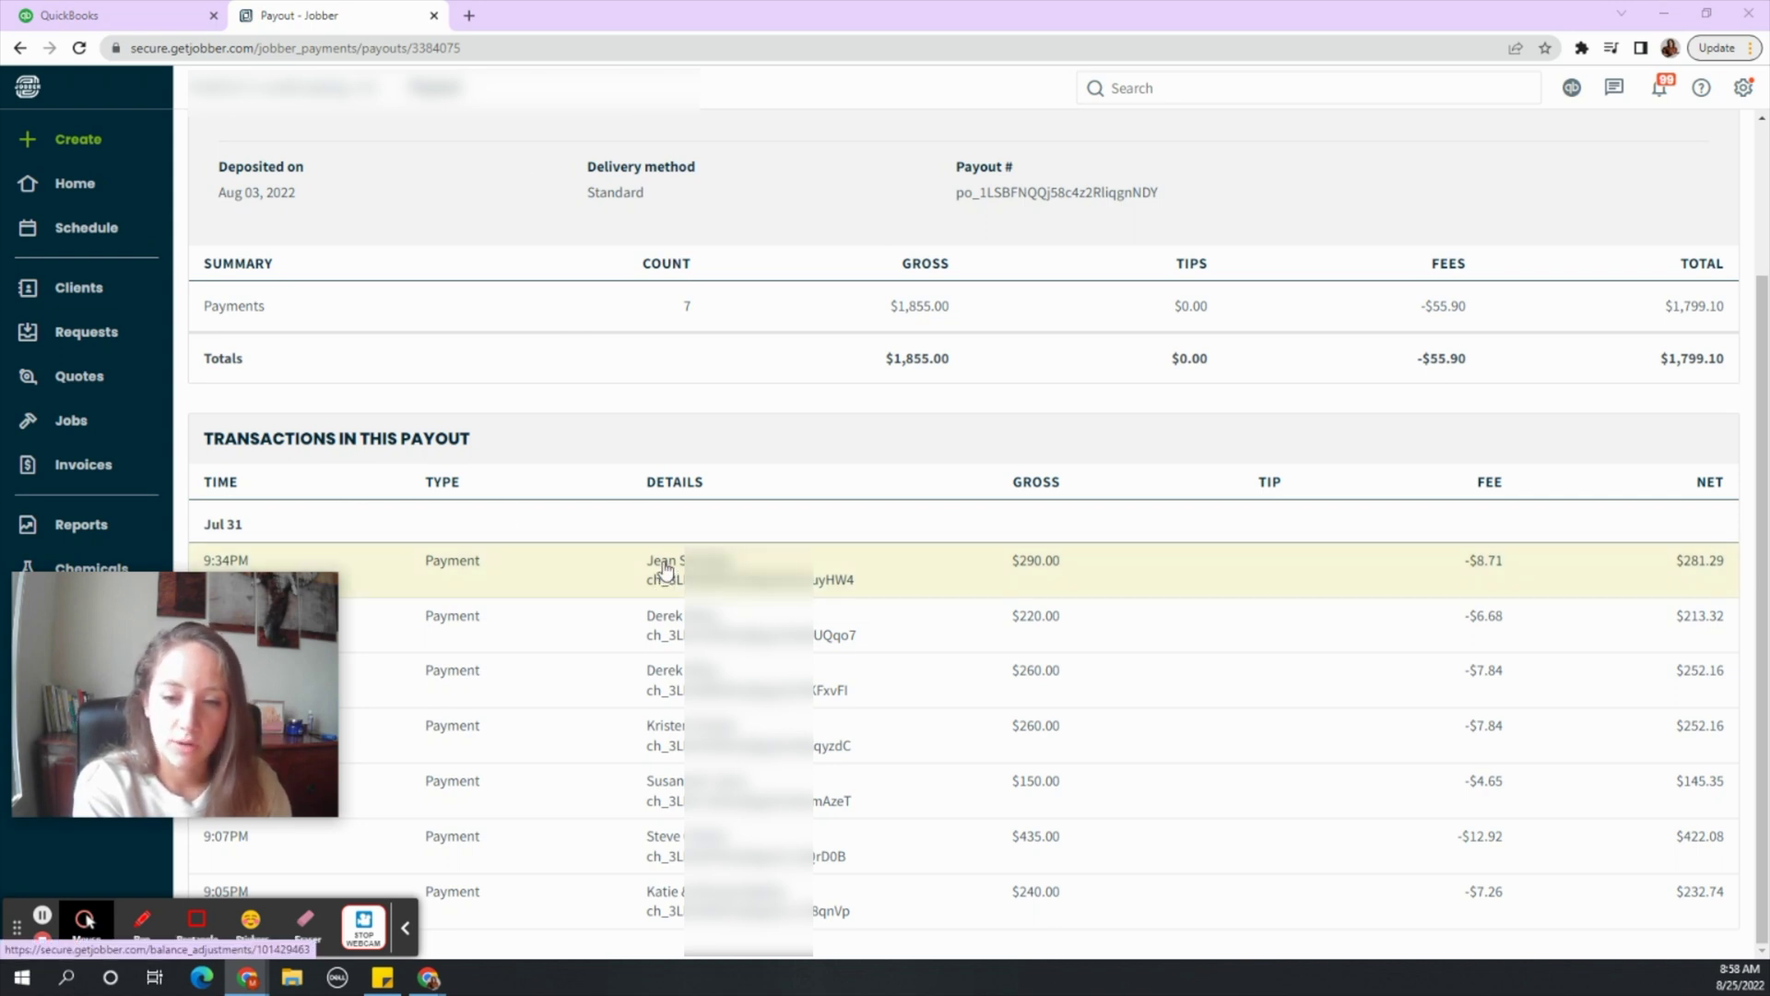
# Step: Compare against the Jobber payout and tick the 07/31 $220.00 and $260.00 payments
pyautogui.click(111, 15)
pyautogui.scroll(-7, 335, 494)
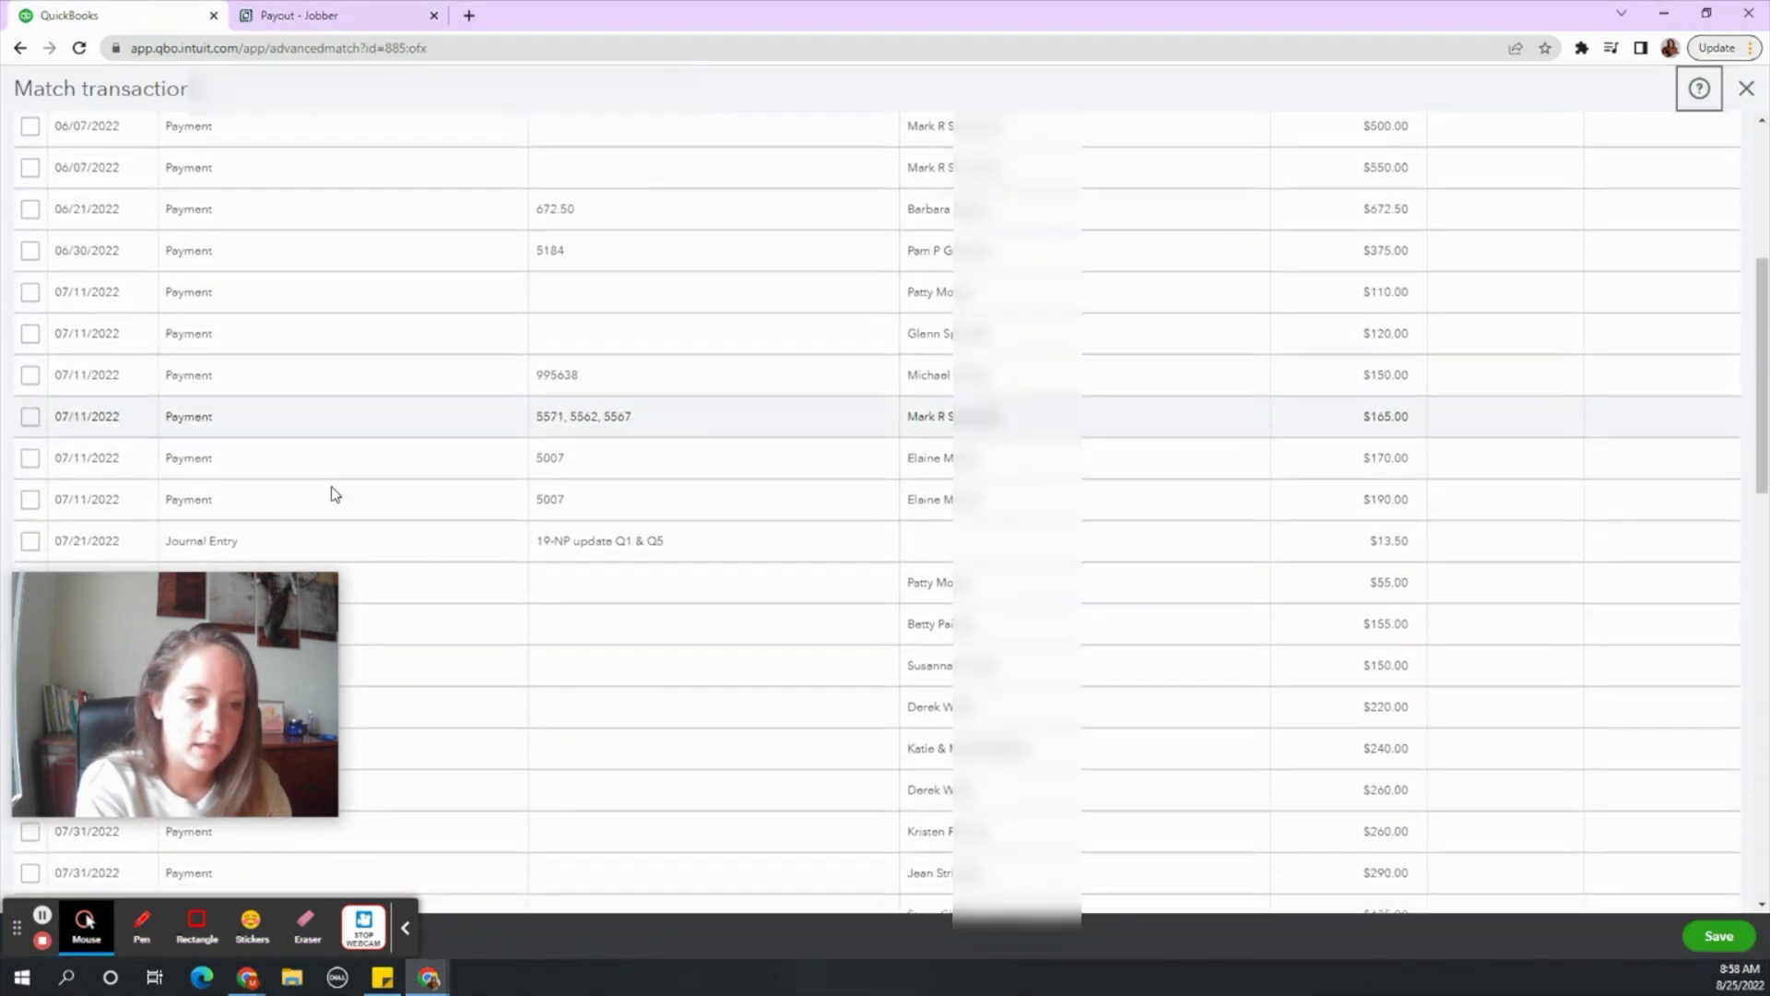
pyautogui.scroll(-1, 330, 495)
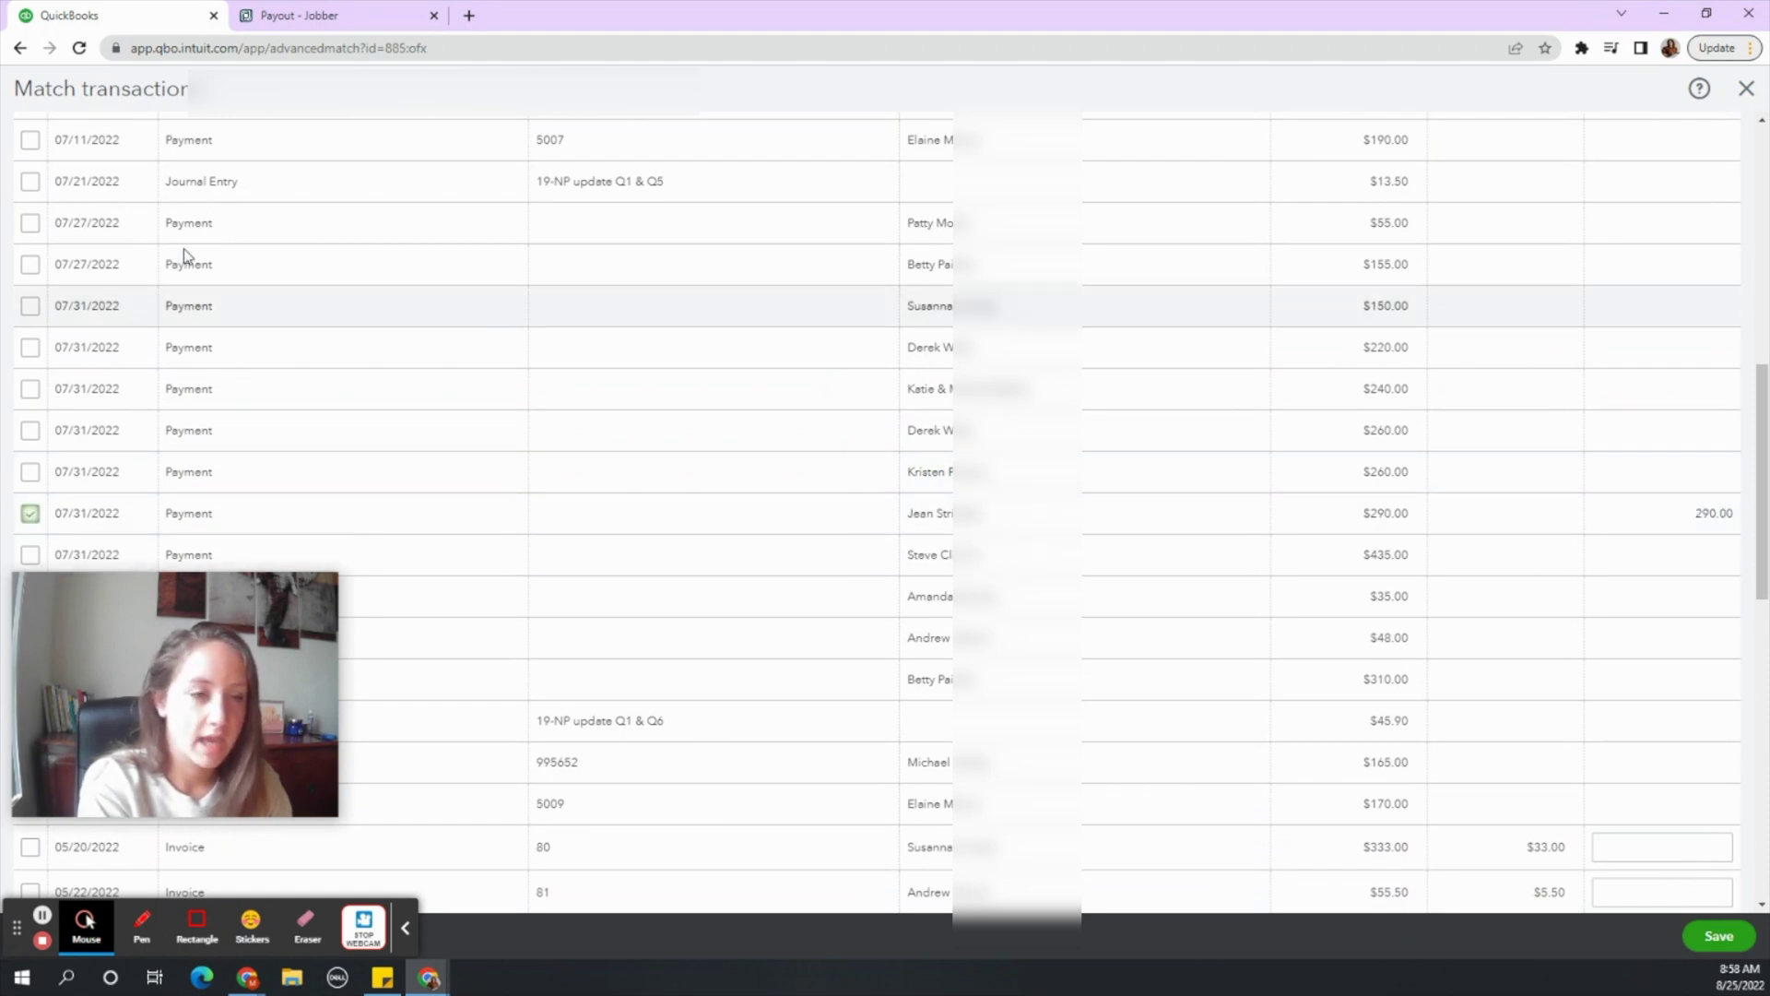
pyautogui.click(332, 15)
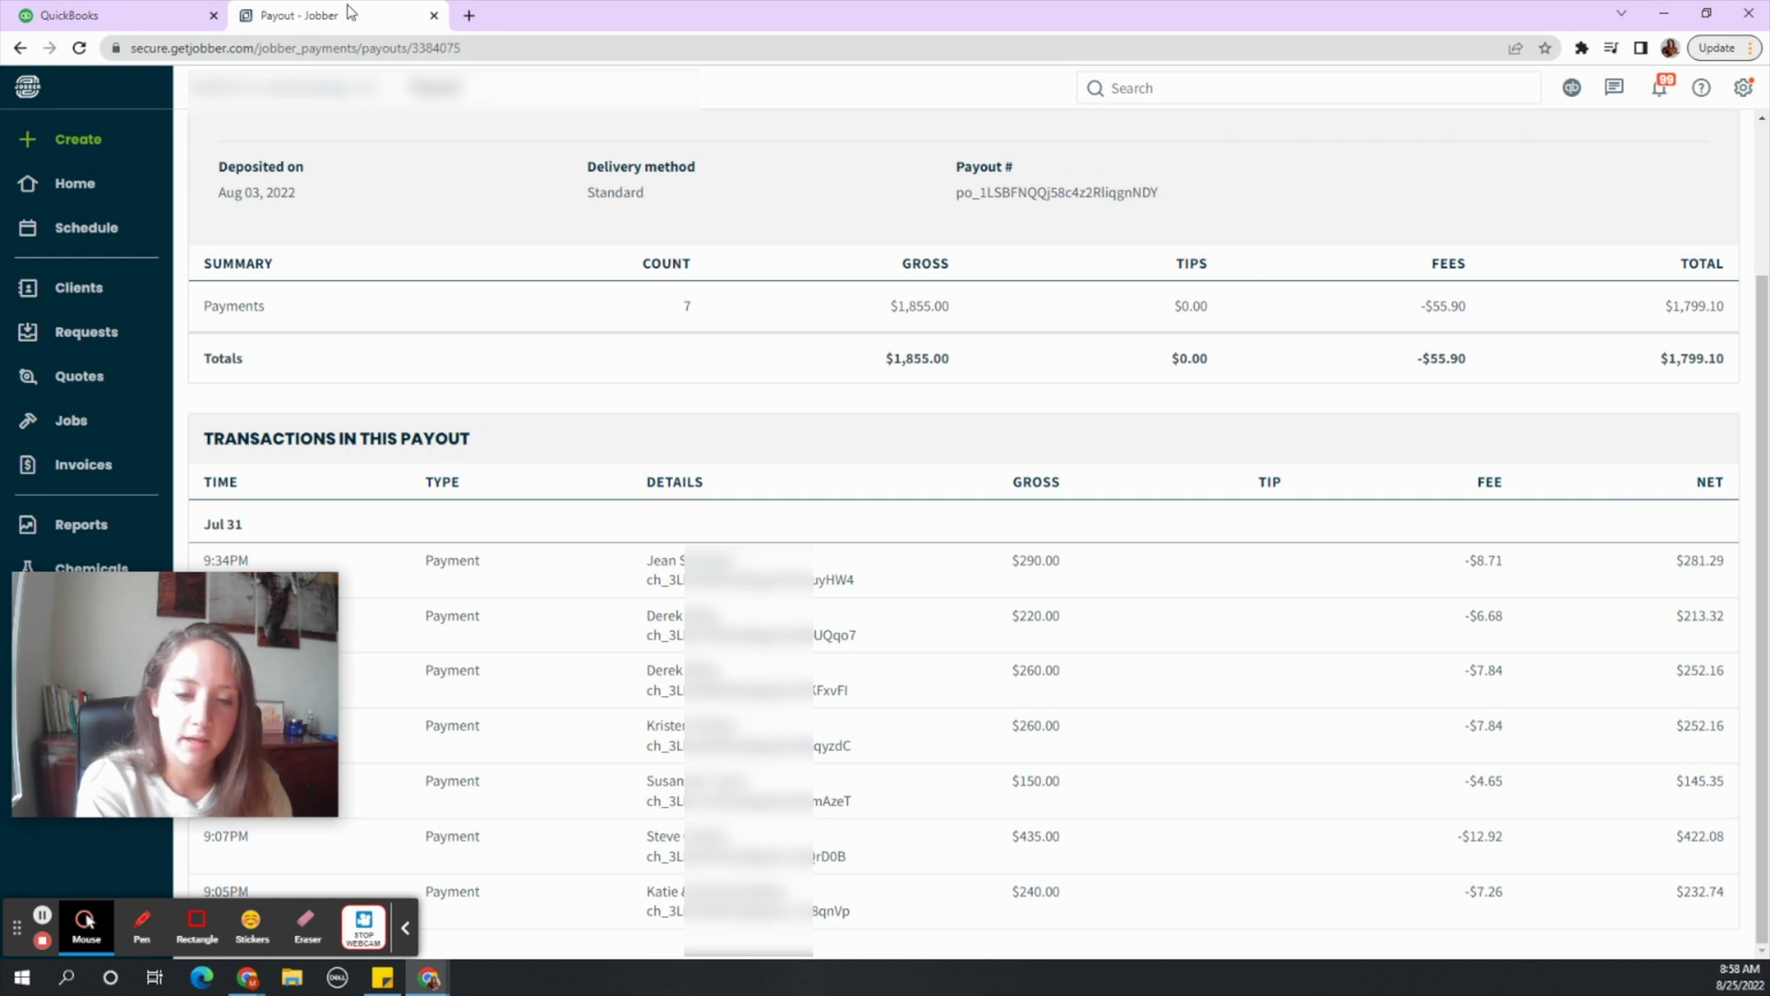
pyautogui.click(49, 9)
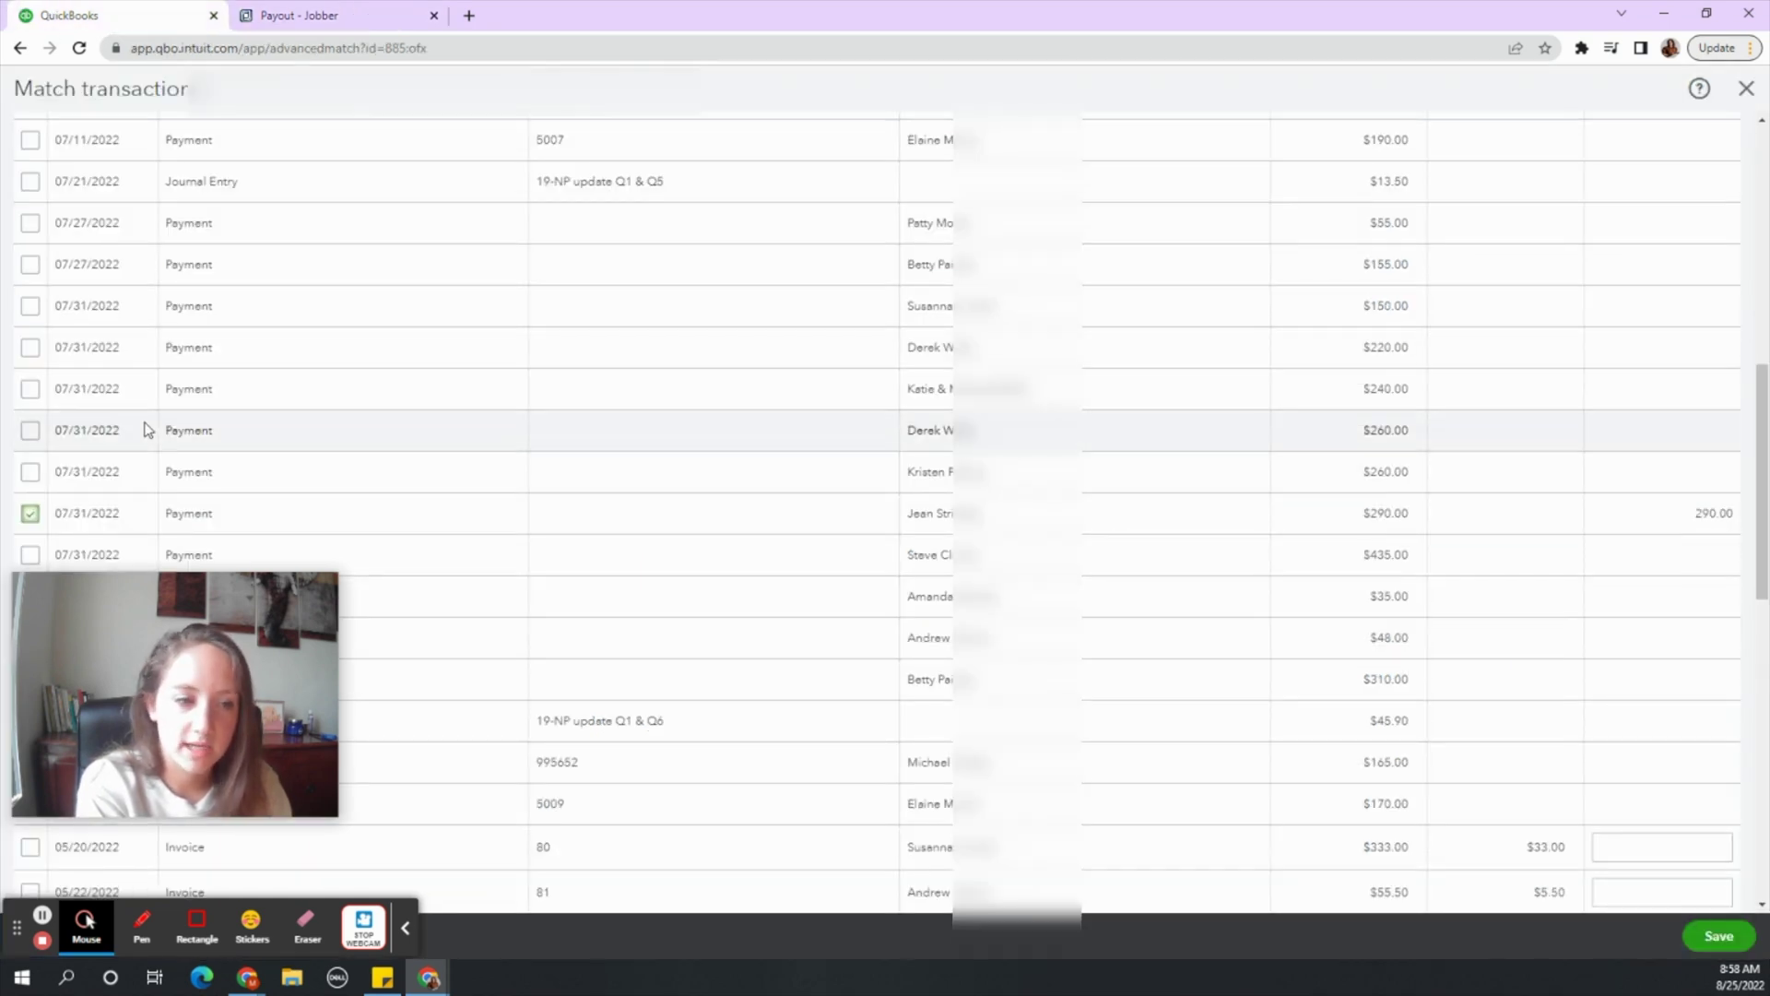
pyautogui.click(31, 347)
pyautogui.click(303, 11)
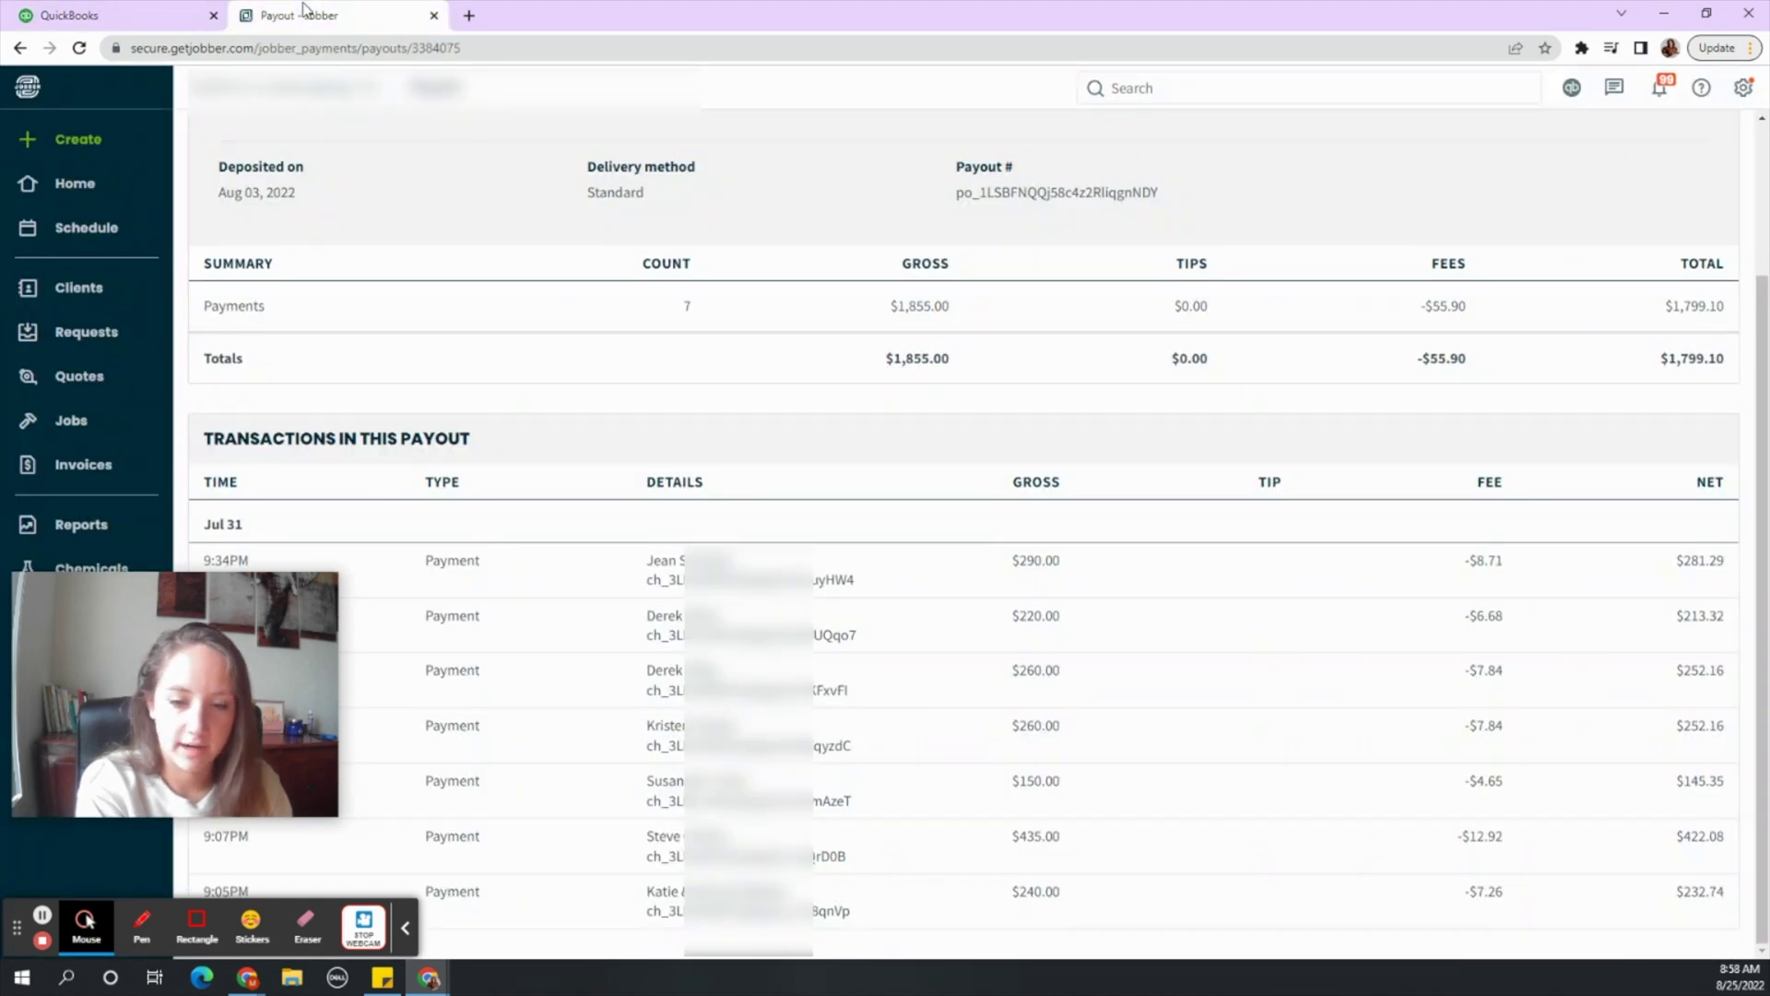
pyautogui.click(100, 9)
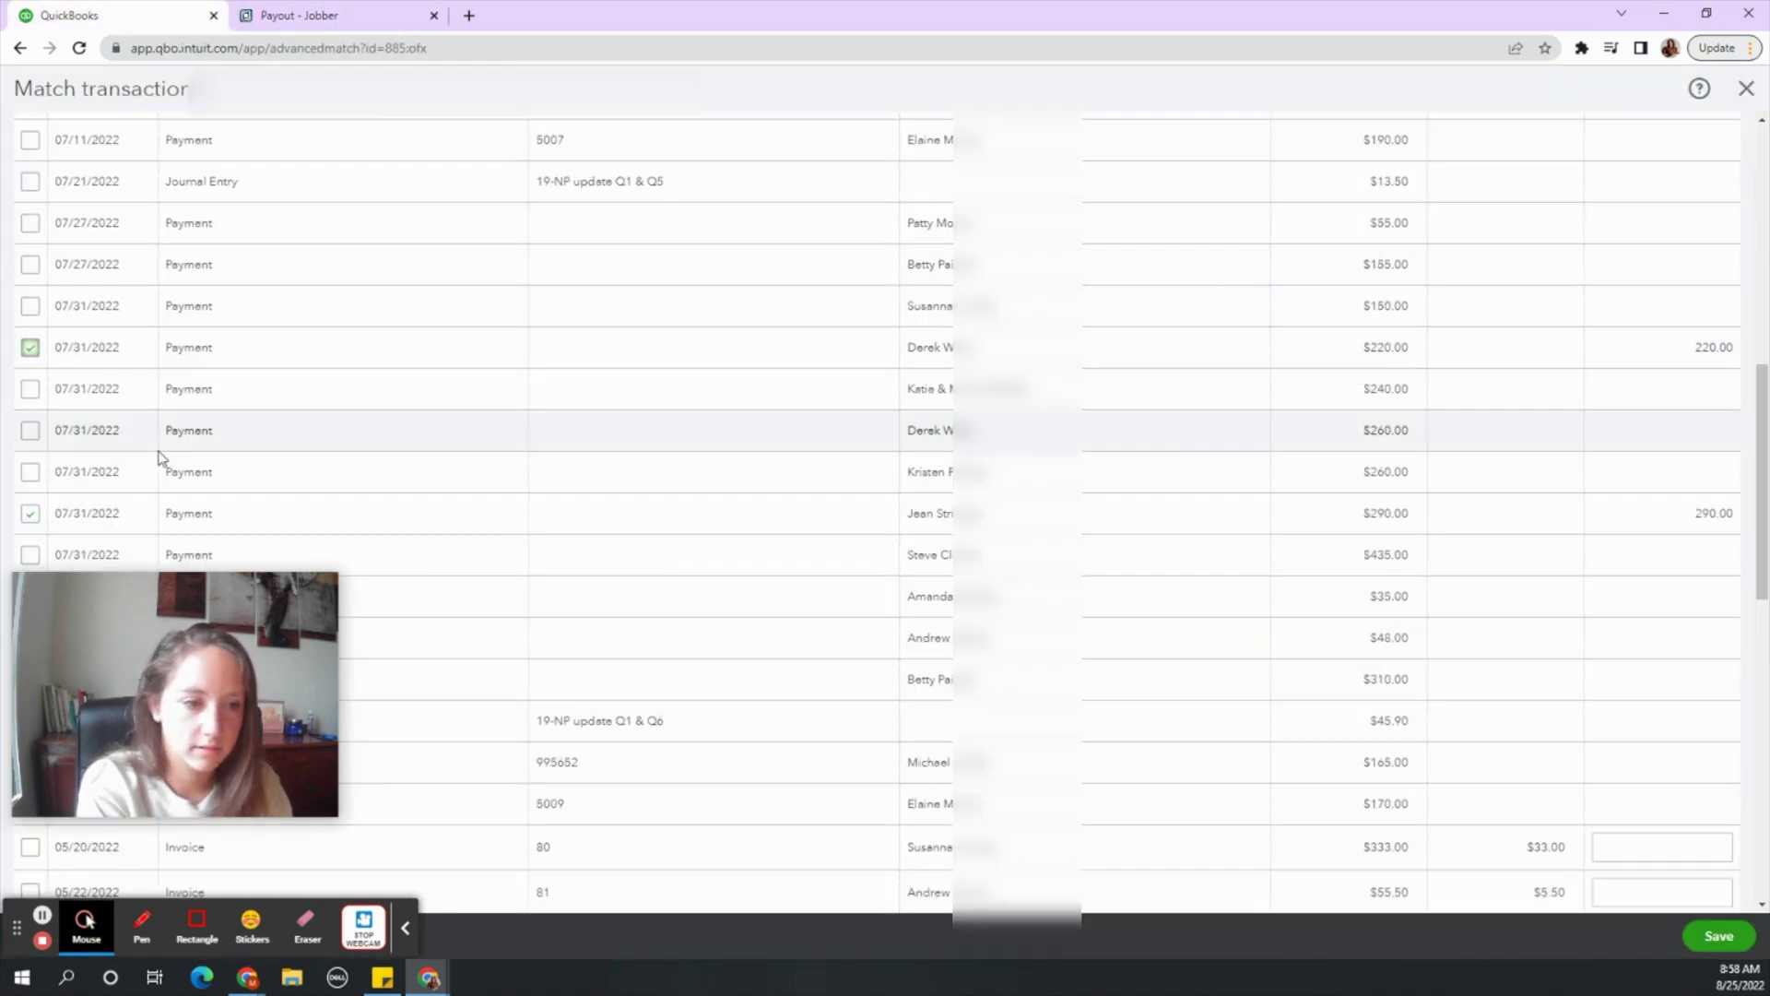
pyautogui.click(30, 430)
# Step: Recheck the payout's payments and tick the $435.00 and $240.00 payments
pyautogui.click(369, 14)
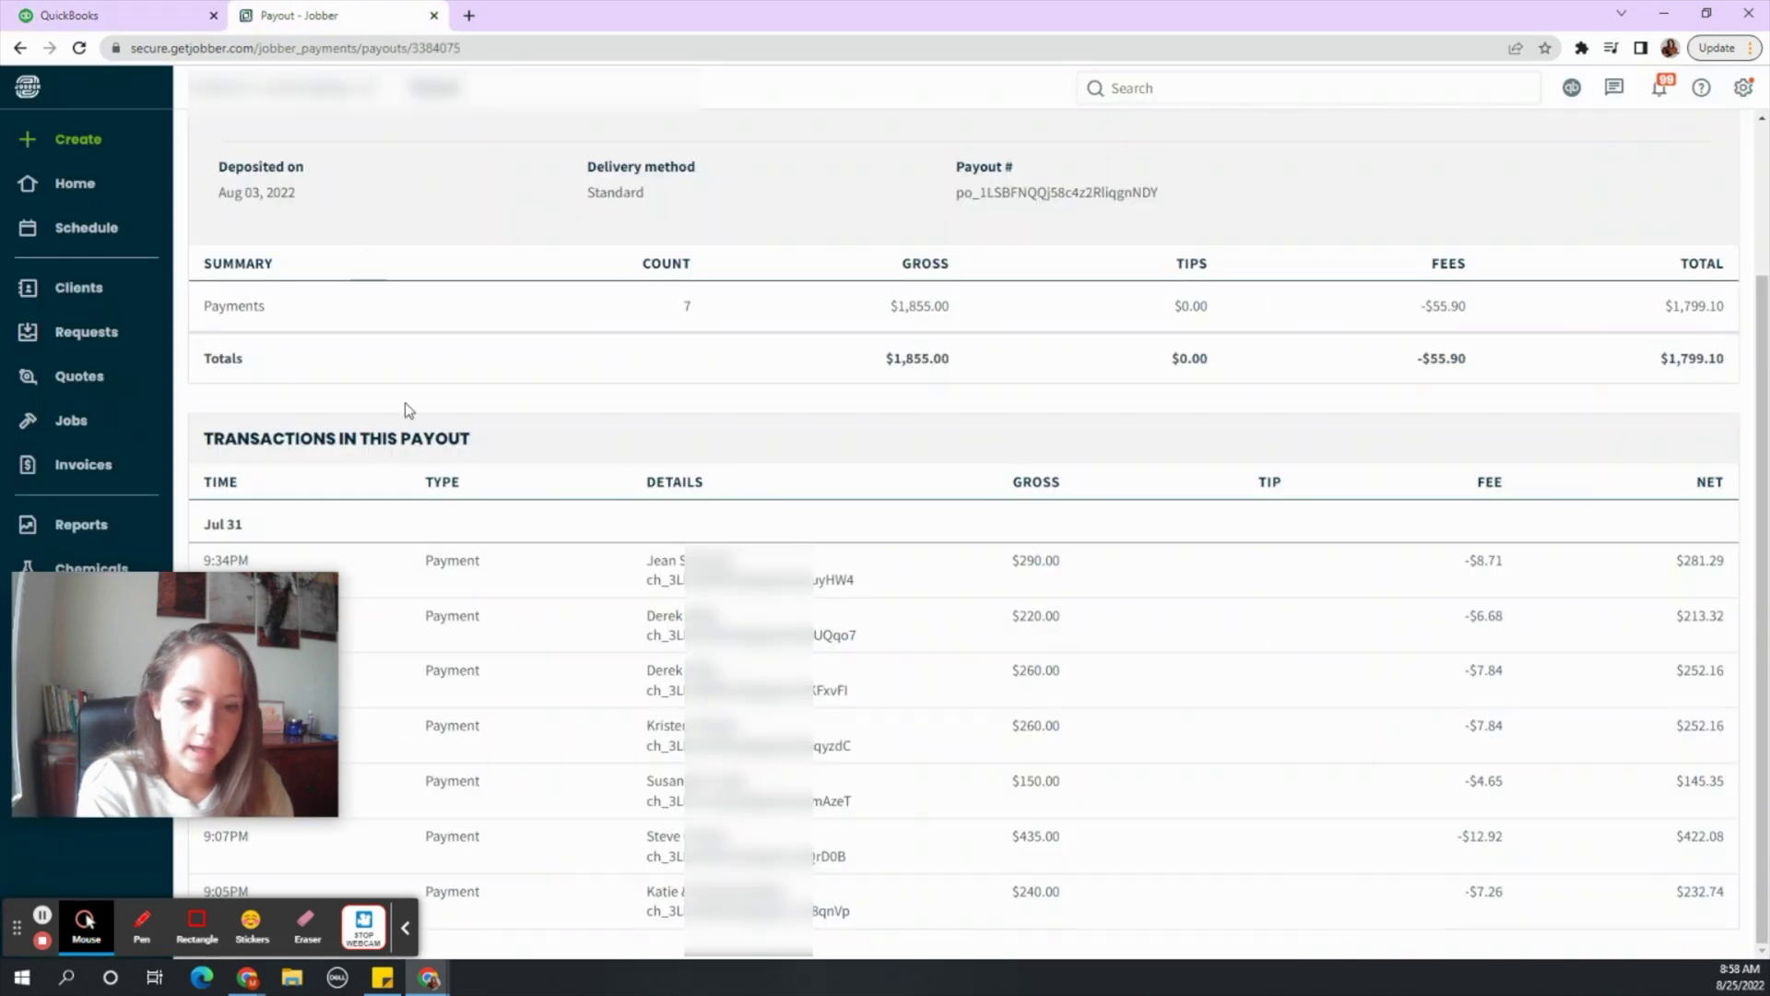
pyautogui.click(139, 11)
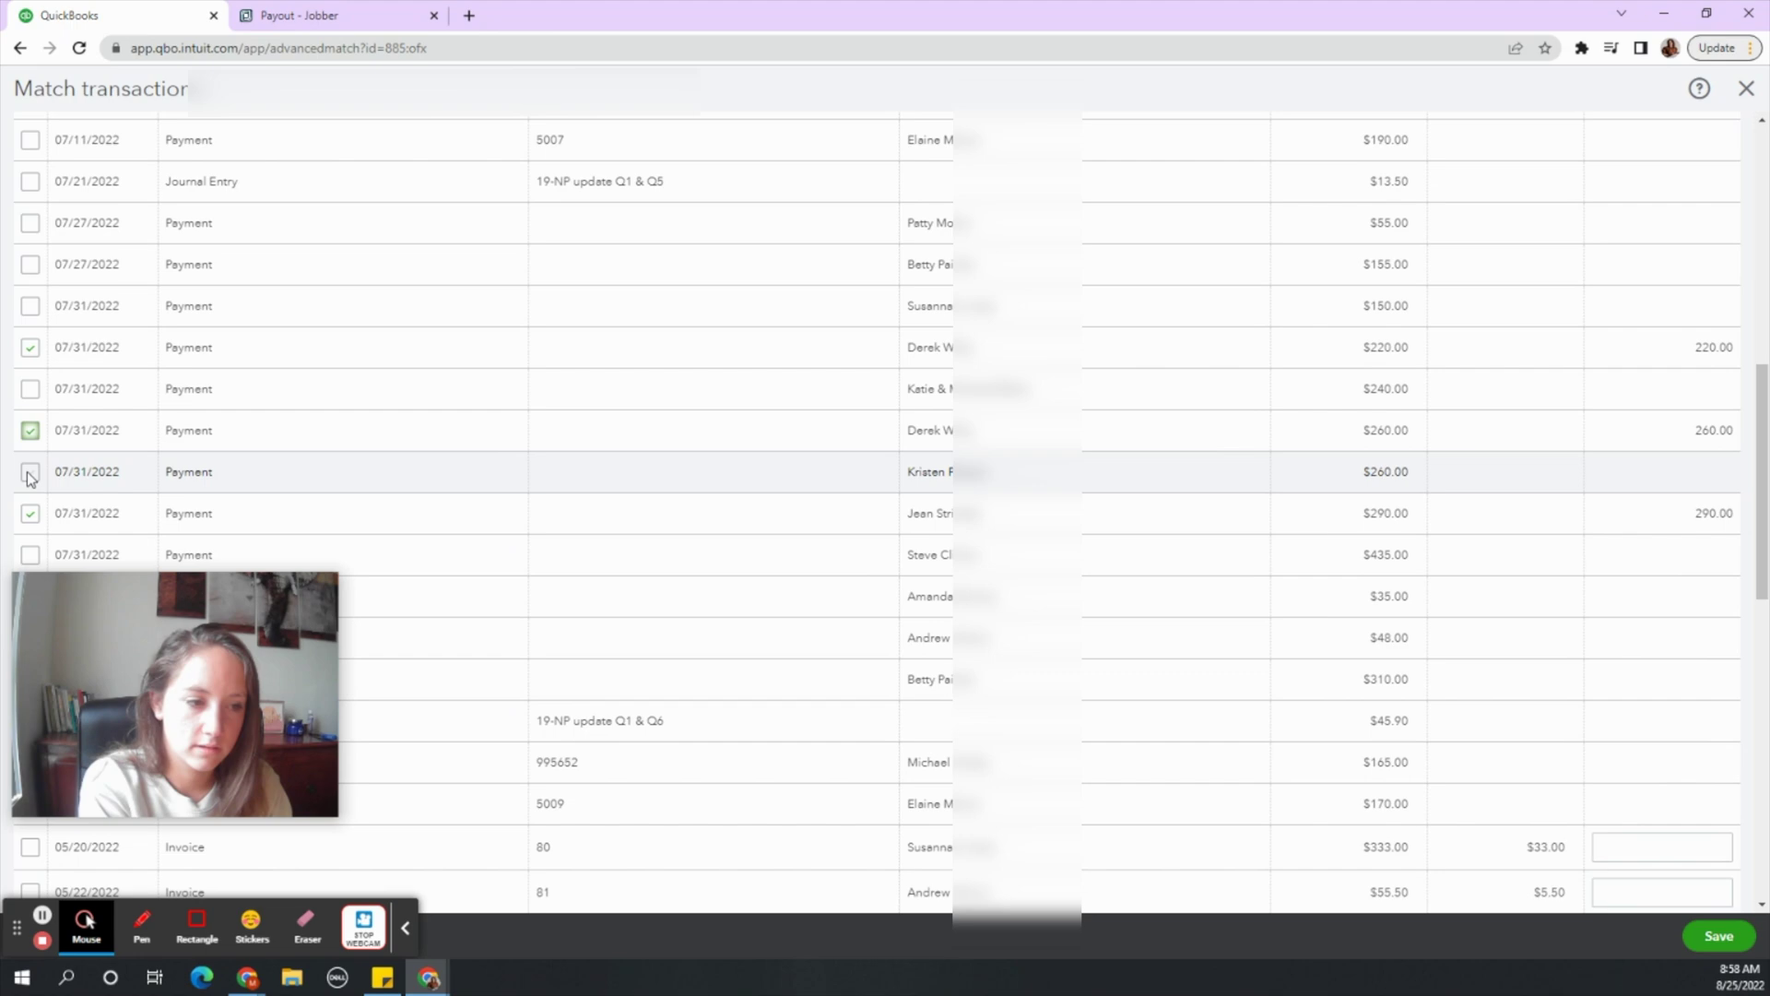
pyautogui.click(304, 13)
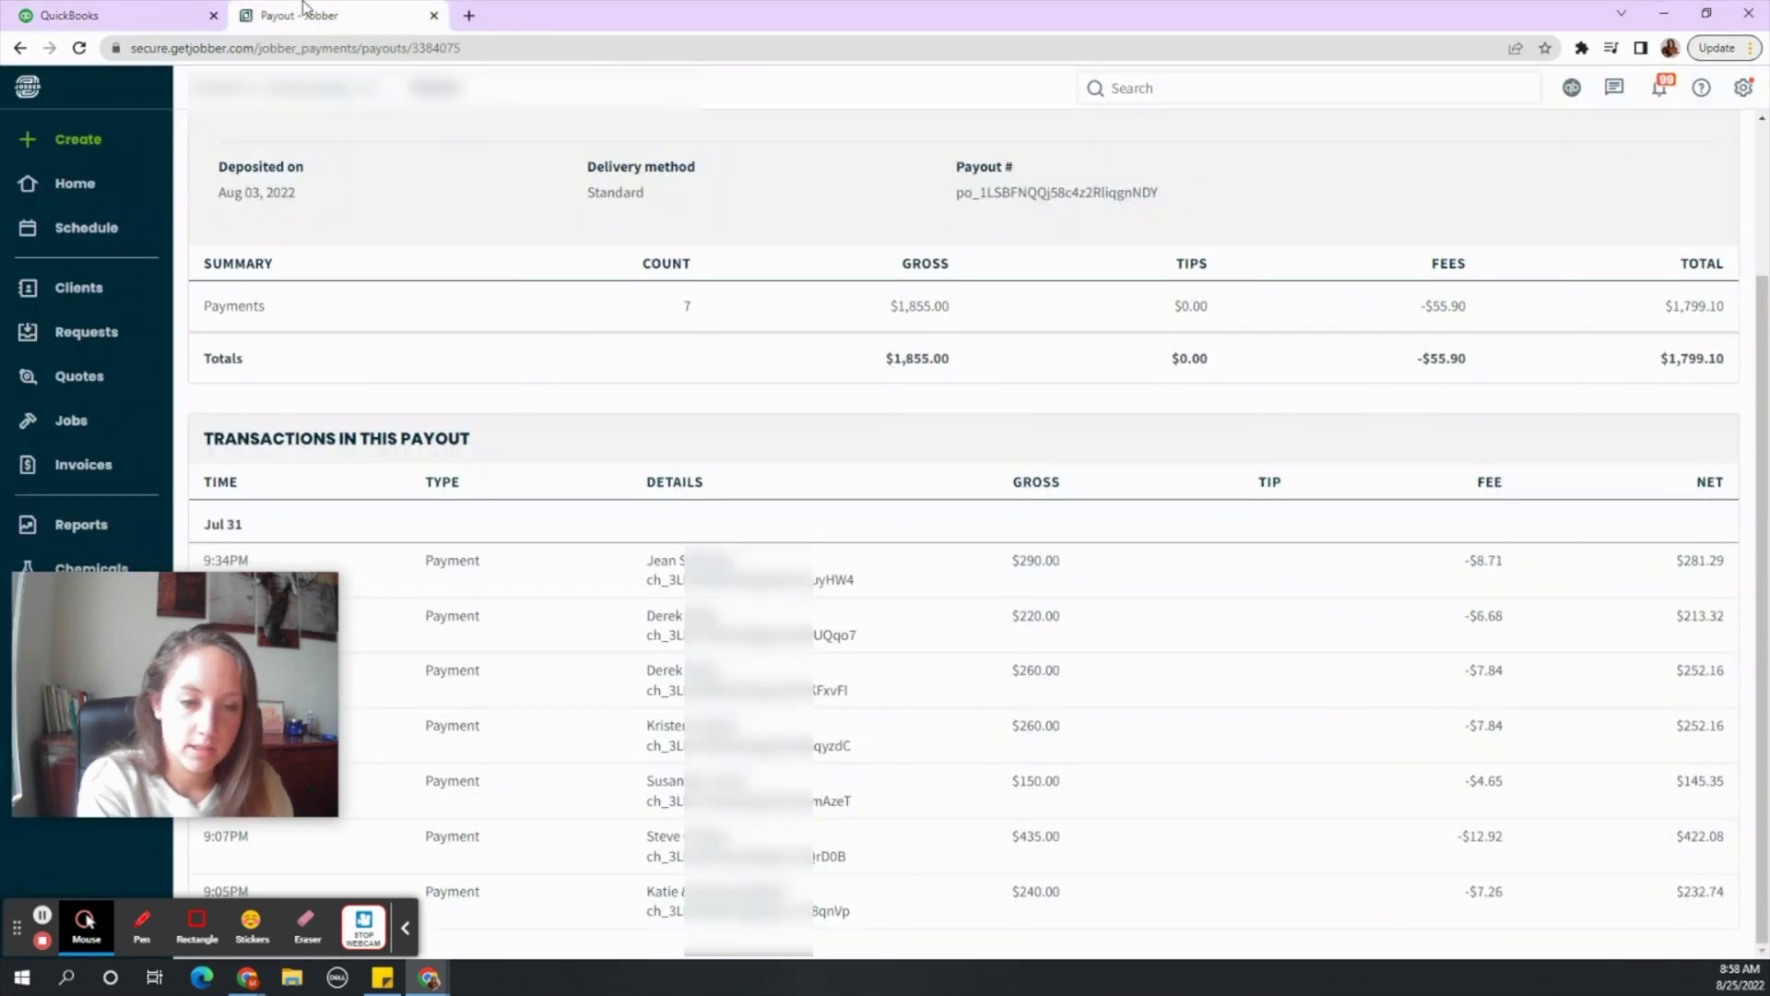
pyautogui.click(116, 14)
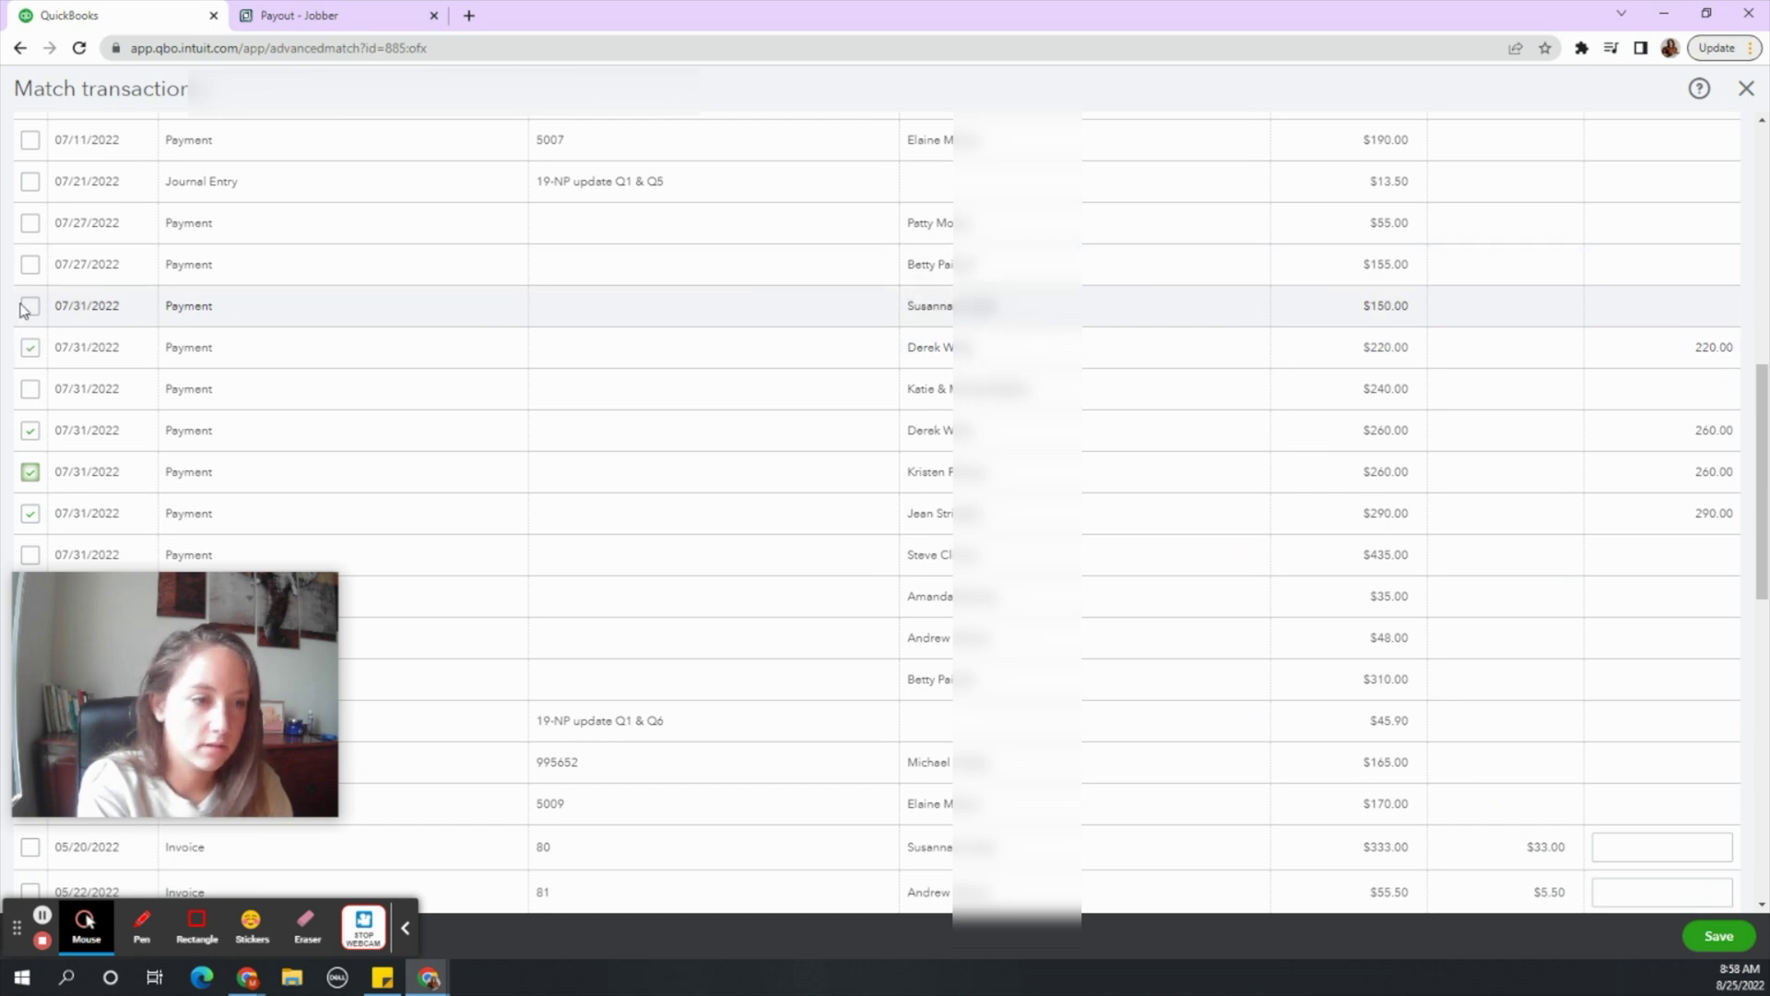
pyautogui.click(313, 14)
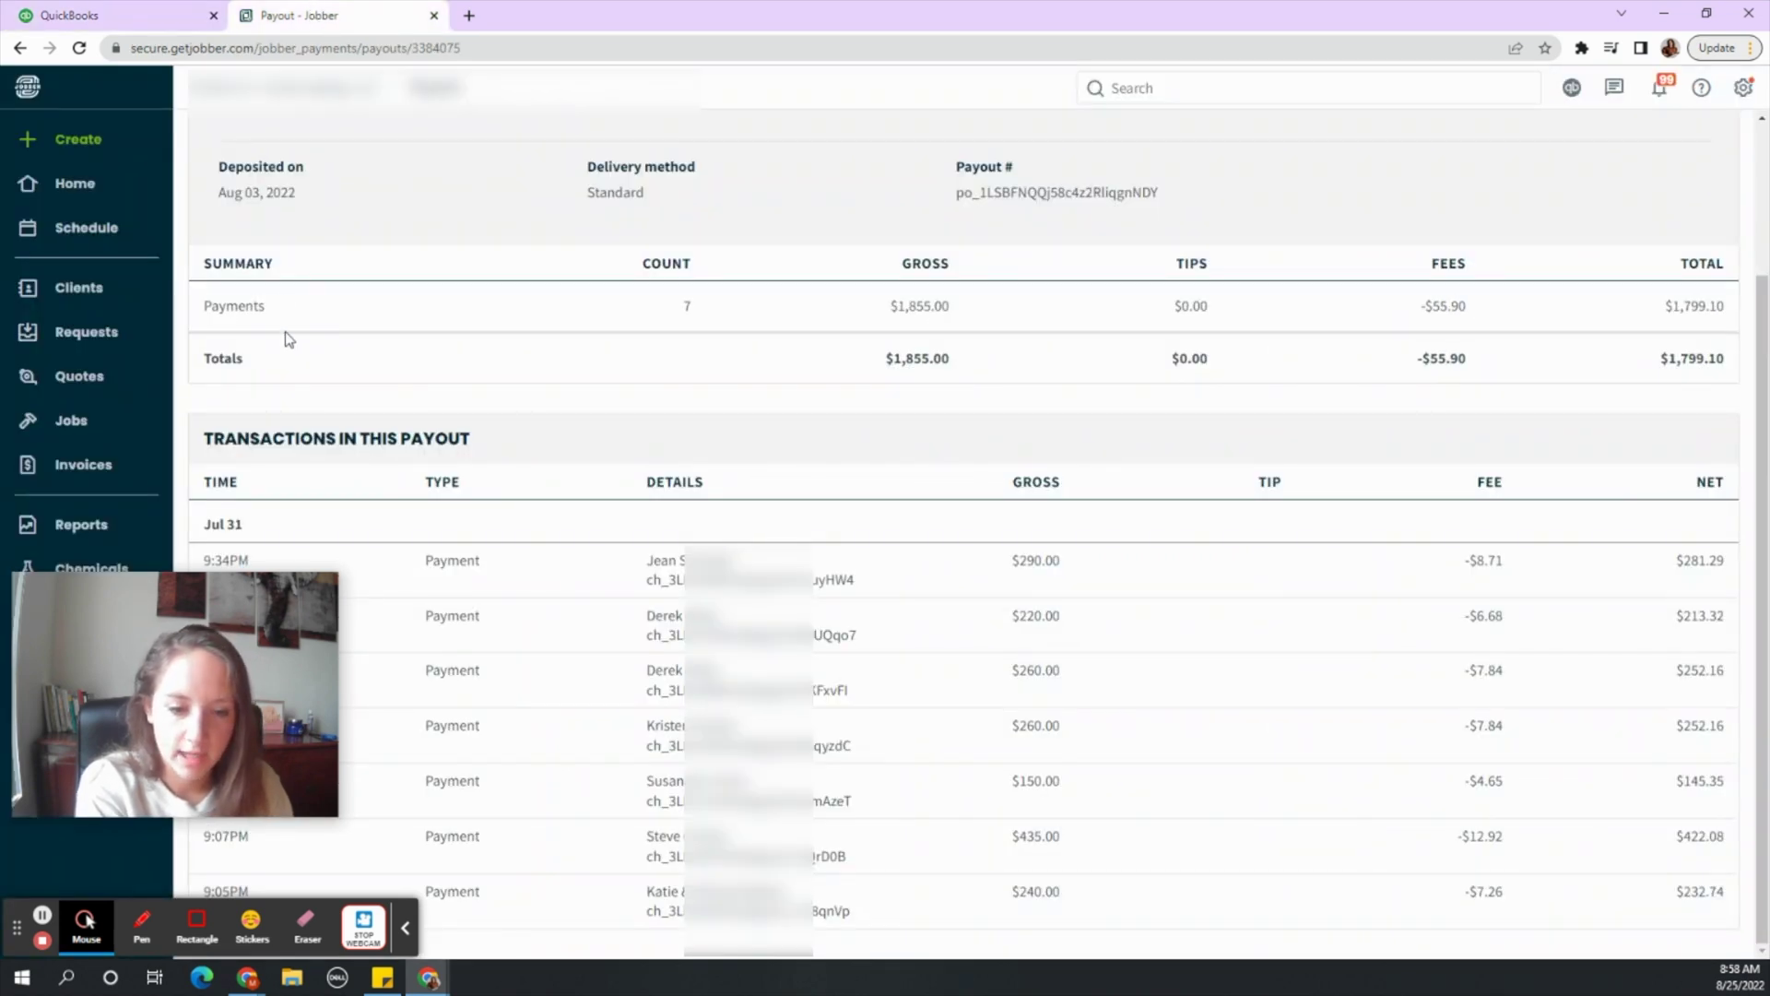
pyautogui.click(65, 13)
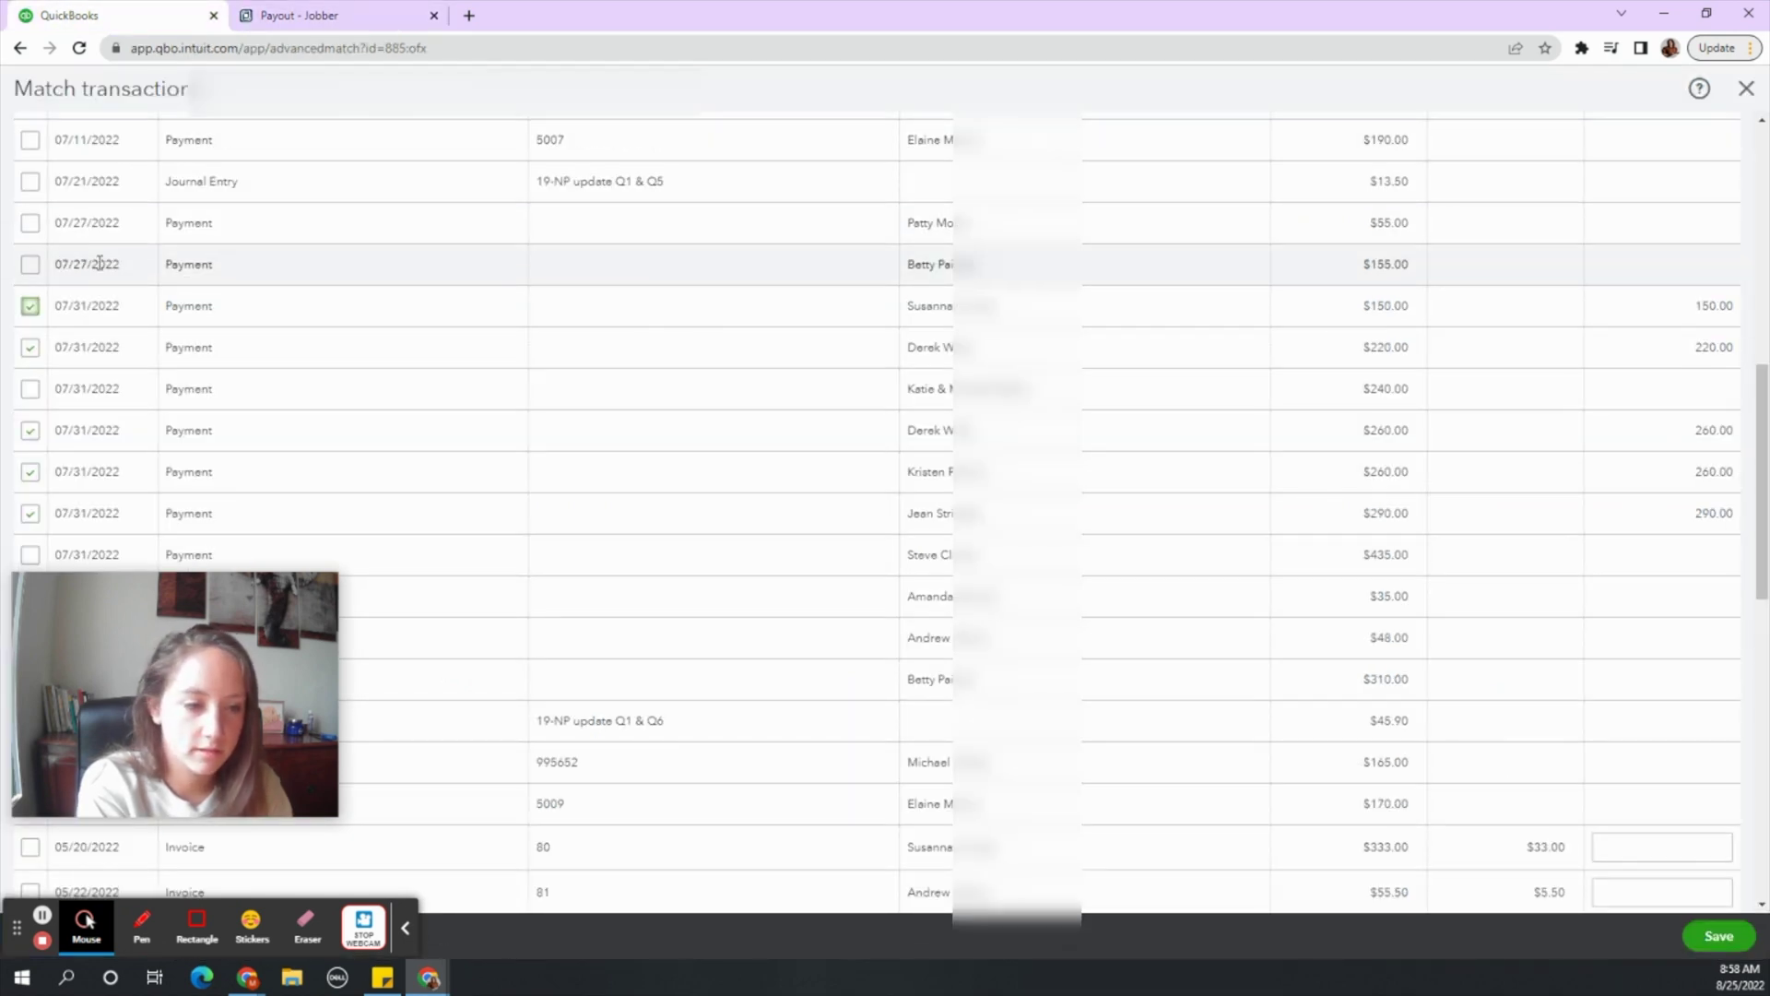
pyautogui.click(31, 554)
pyautogui.click(304, 15)
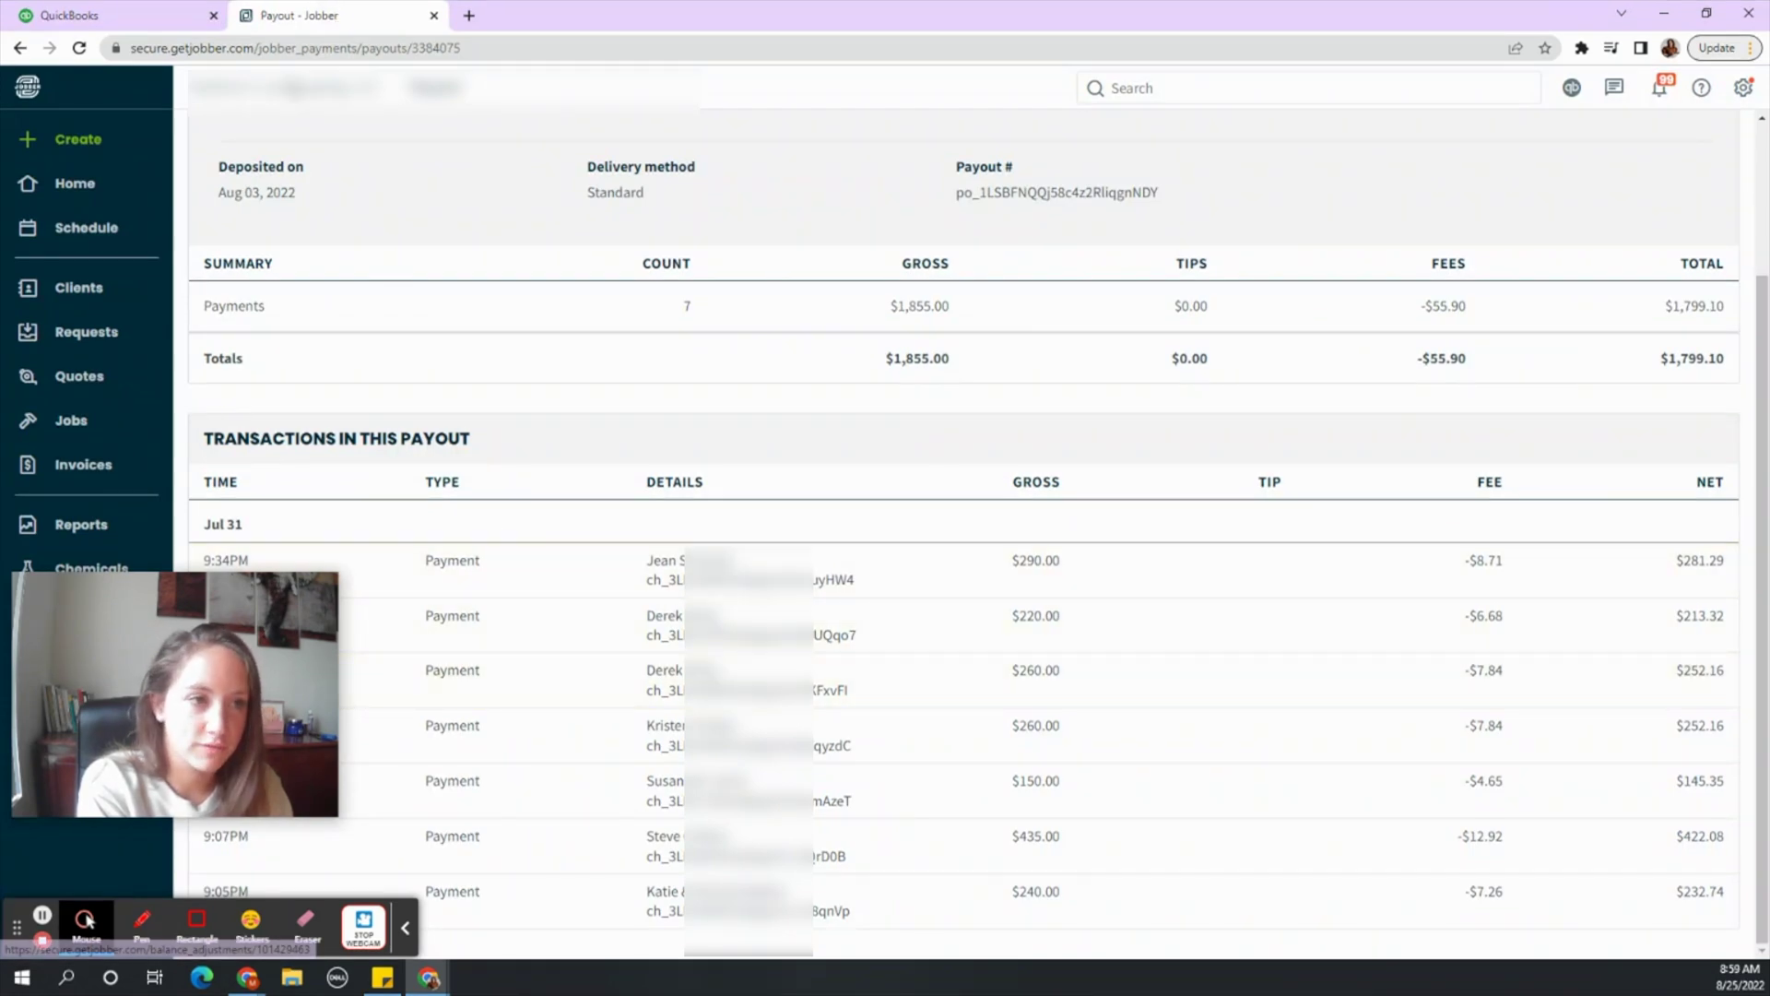
pyautogui.click(109, 11)
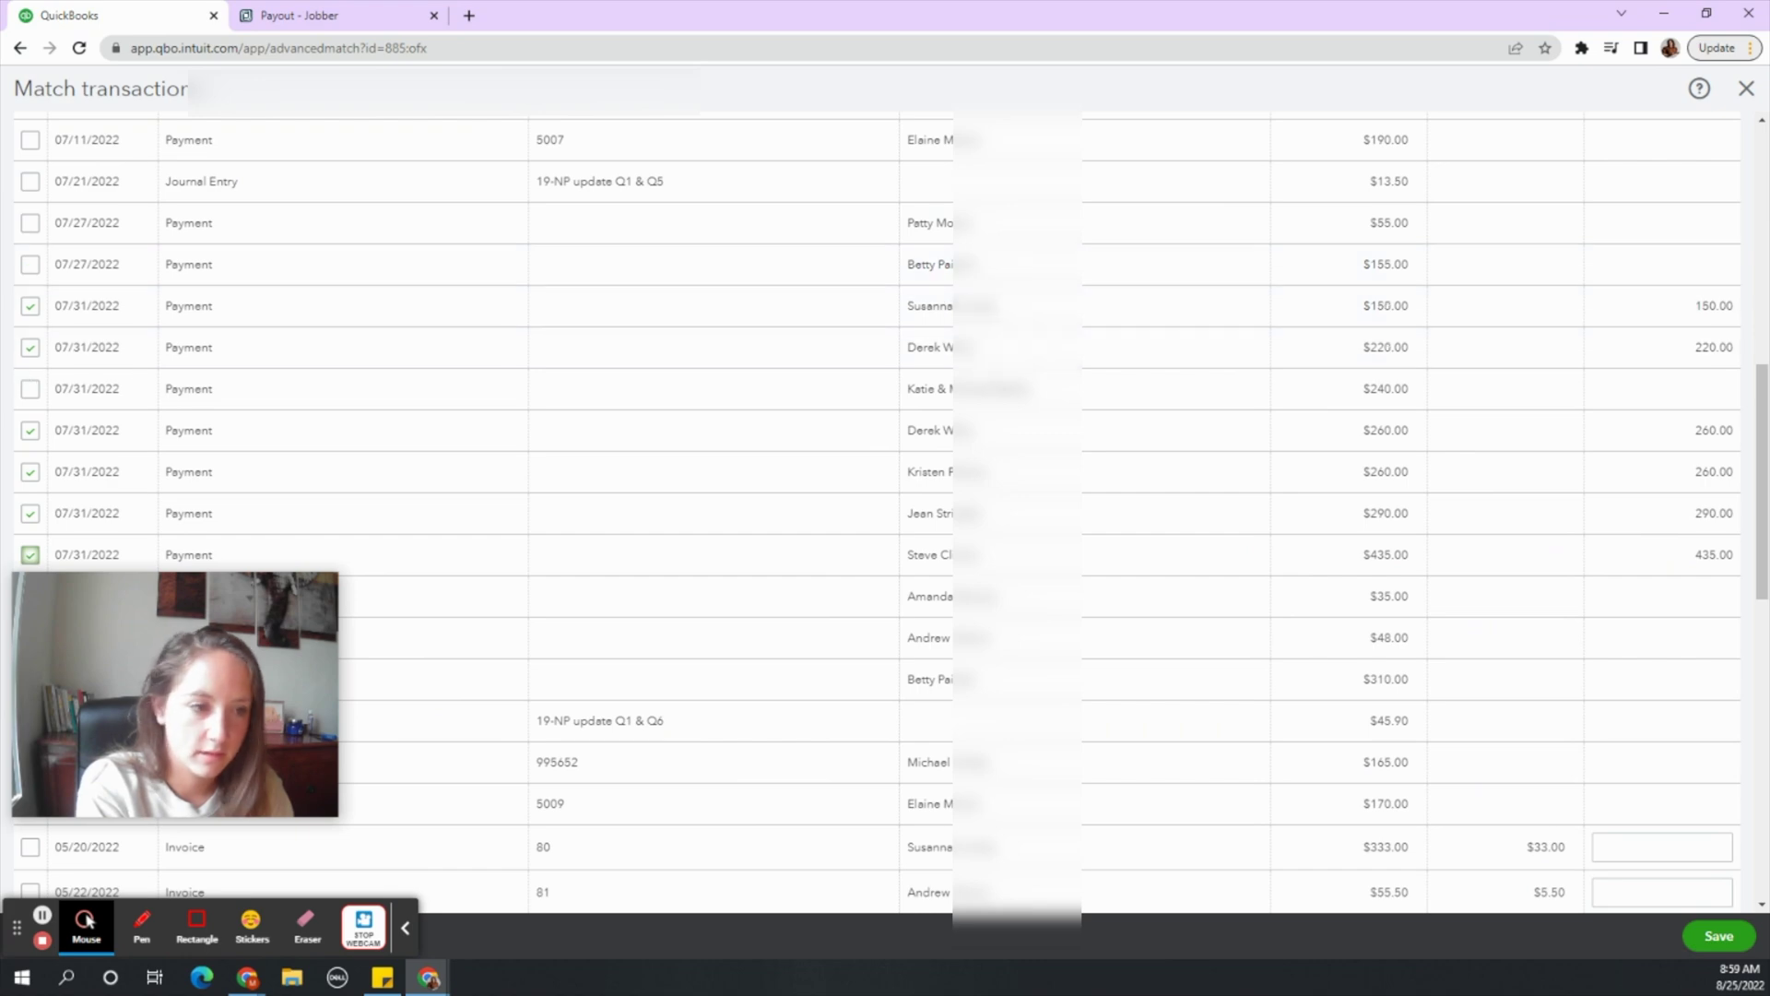
pyautogui.click(34, 388)
# Step: Check the $1,855.00 payments total against the Jobber payout's gross, then return to the match
pyautogui.scroll(-10, 560, 474)
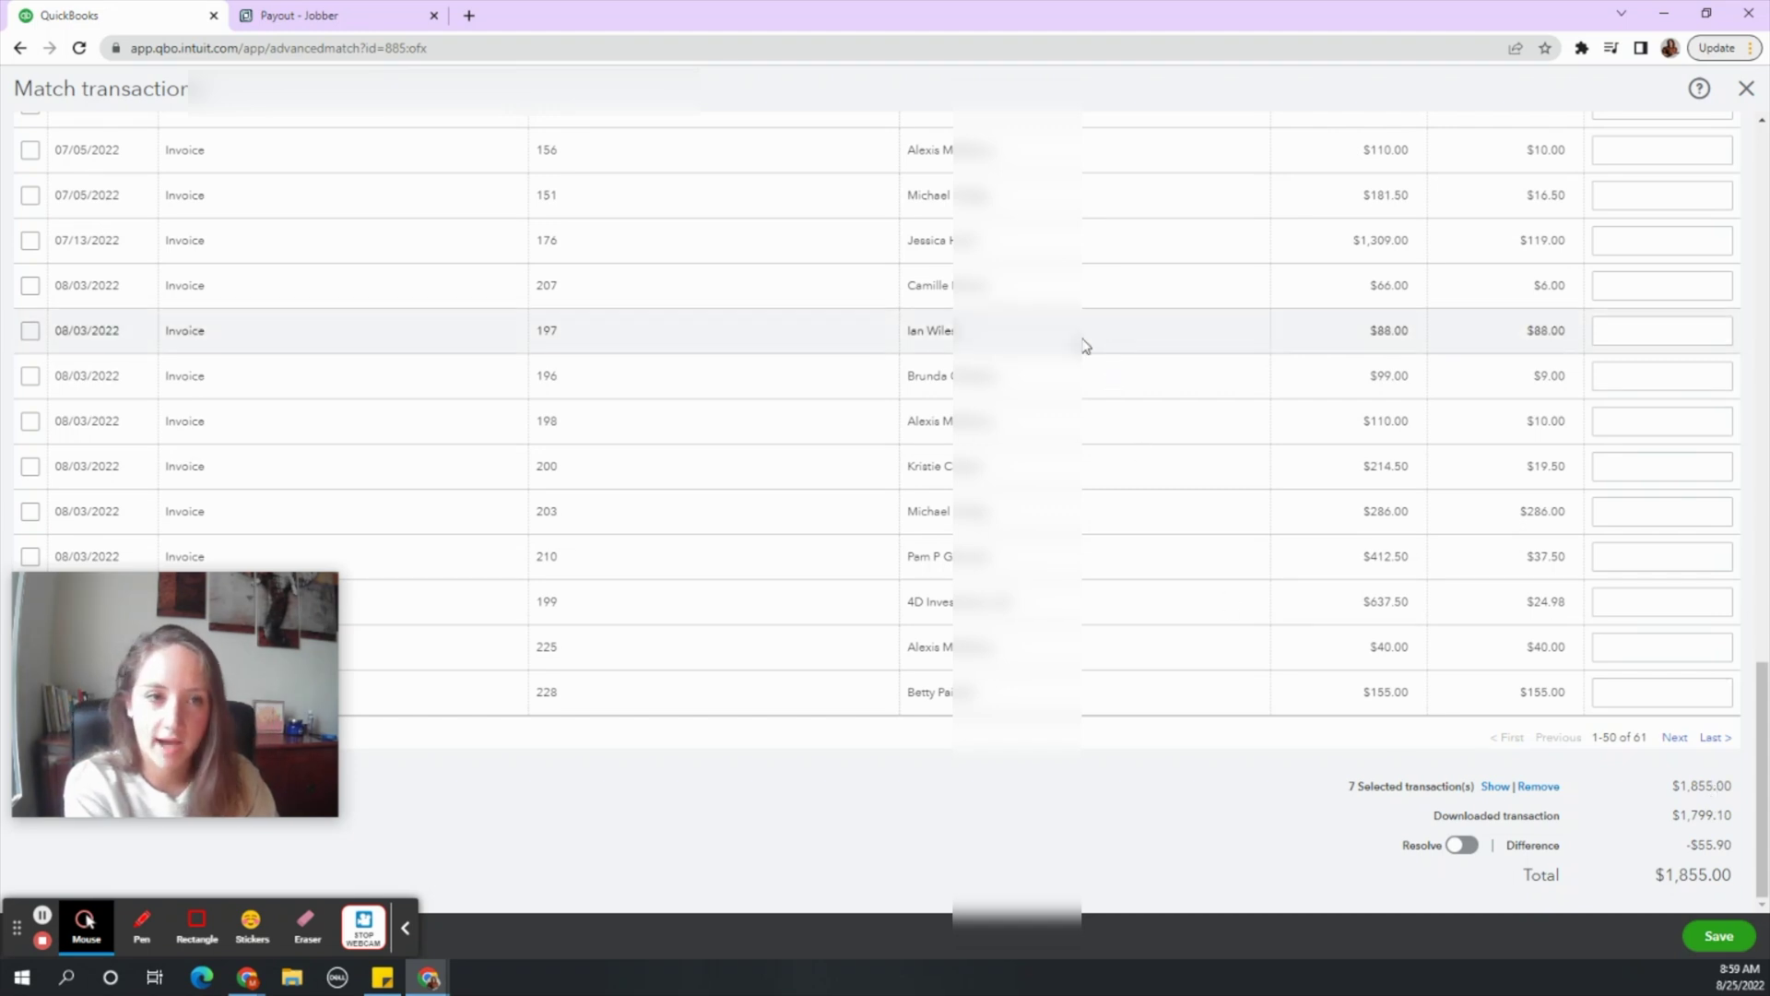
pyautogui.click(279, 14)
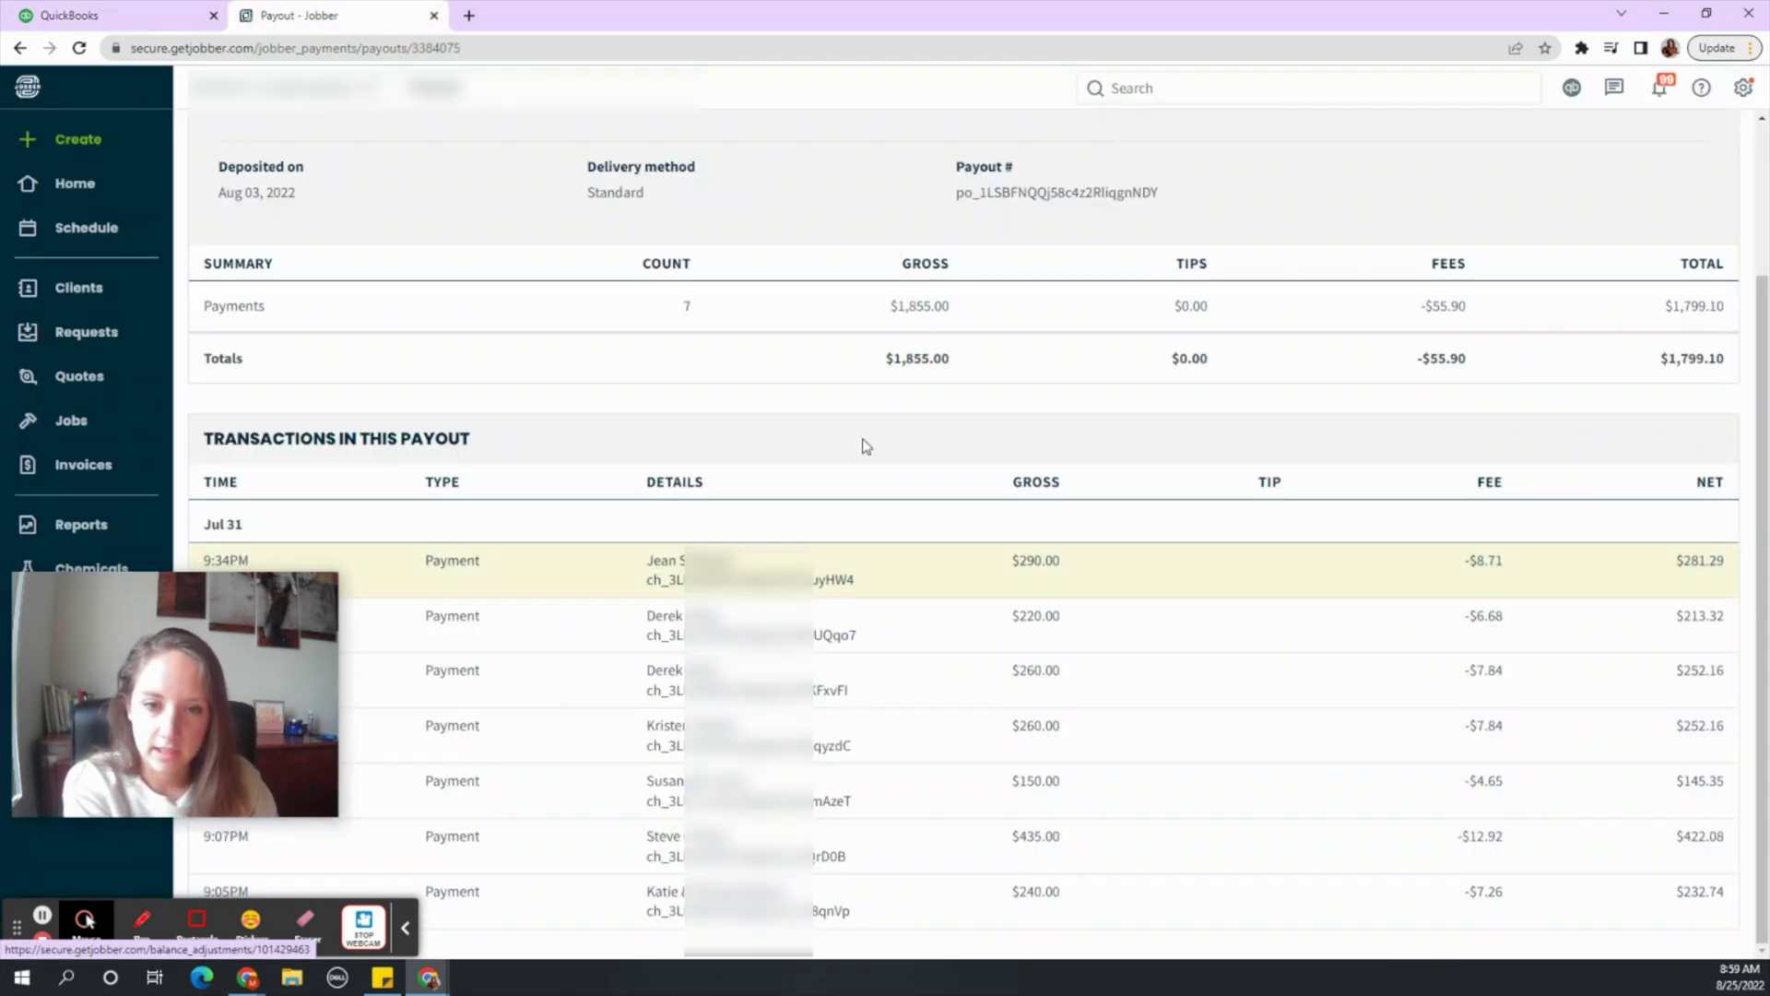
pyautogui.moveTo(901, 304); pyautogui.dragTo(944, 313)
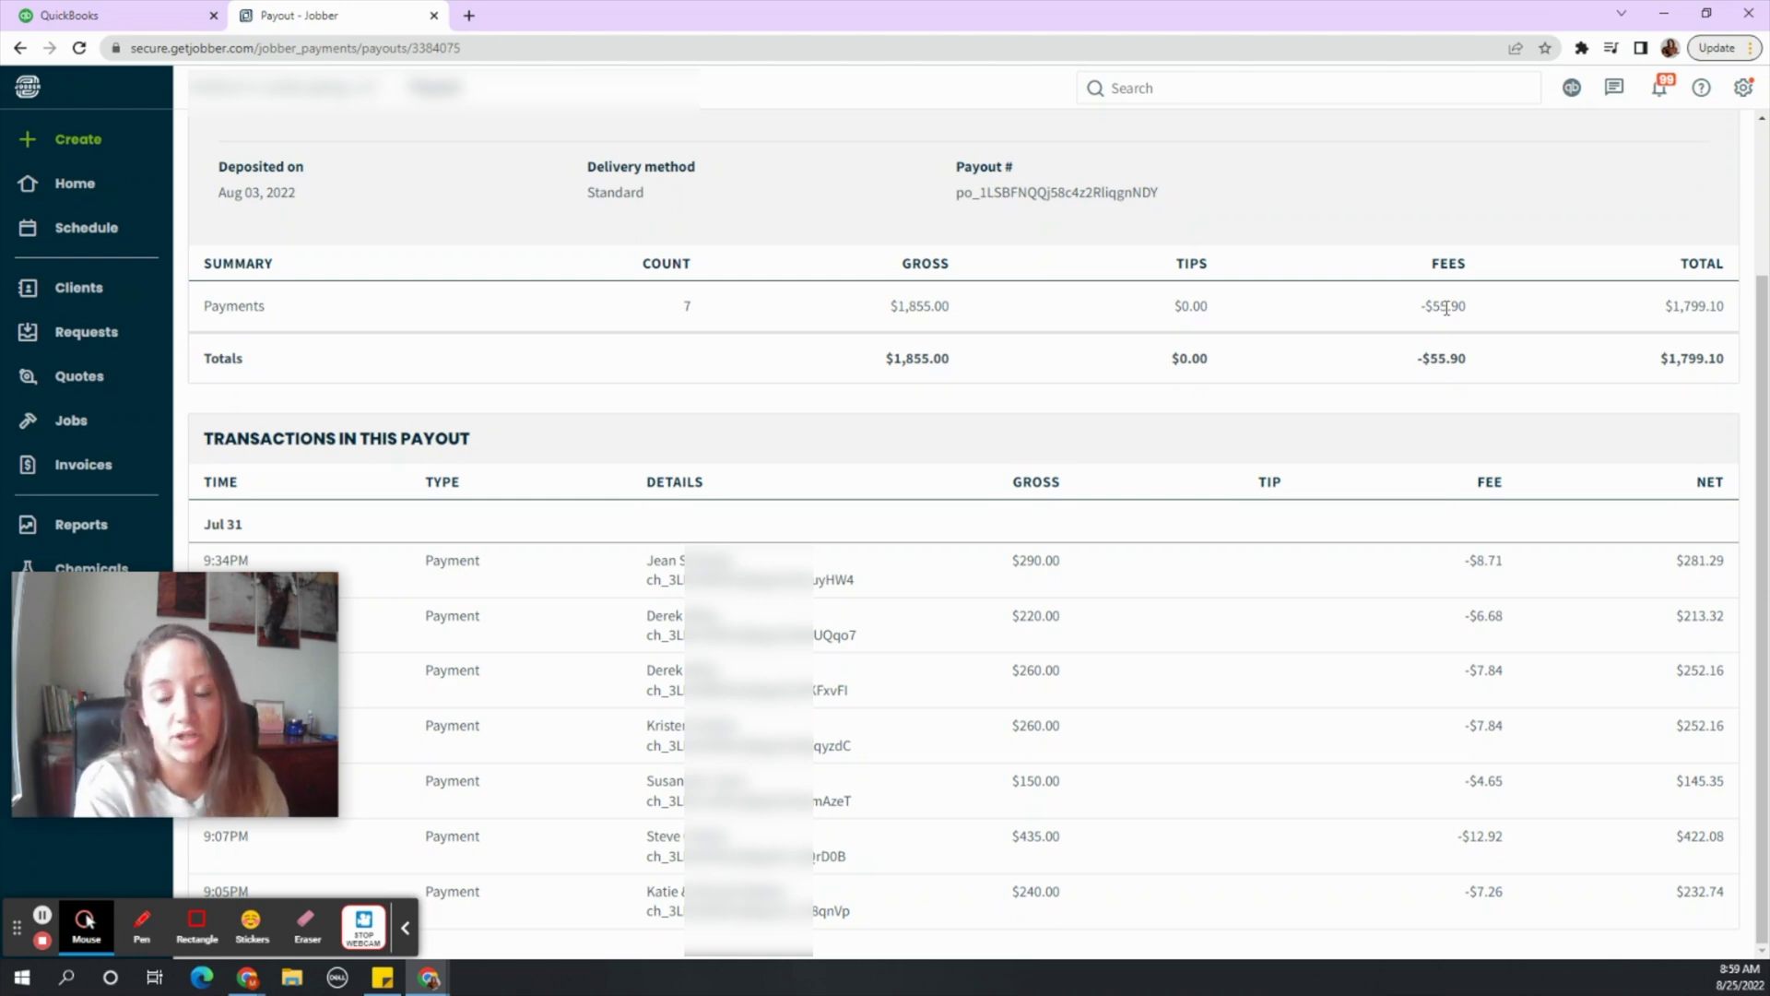
pyautogui.click(147, 15)
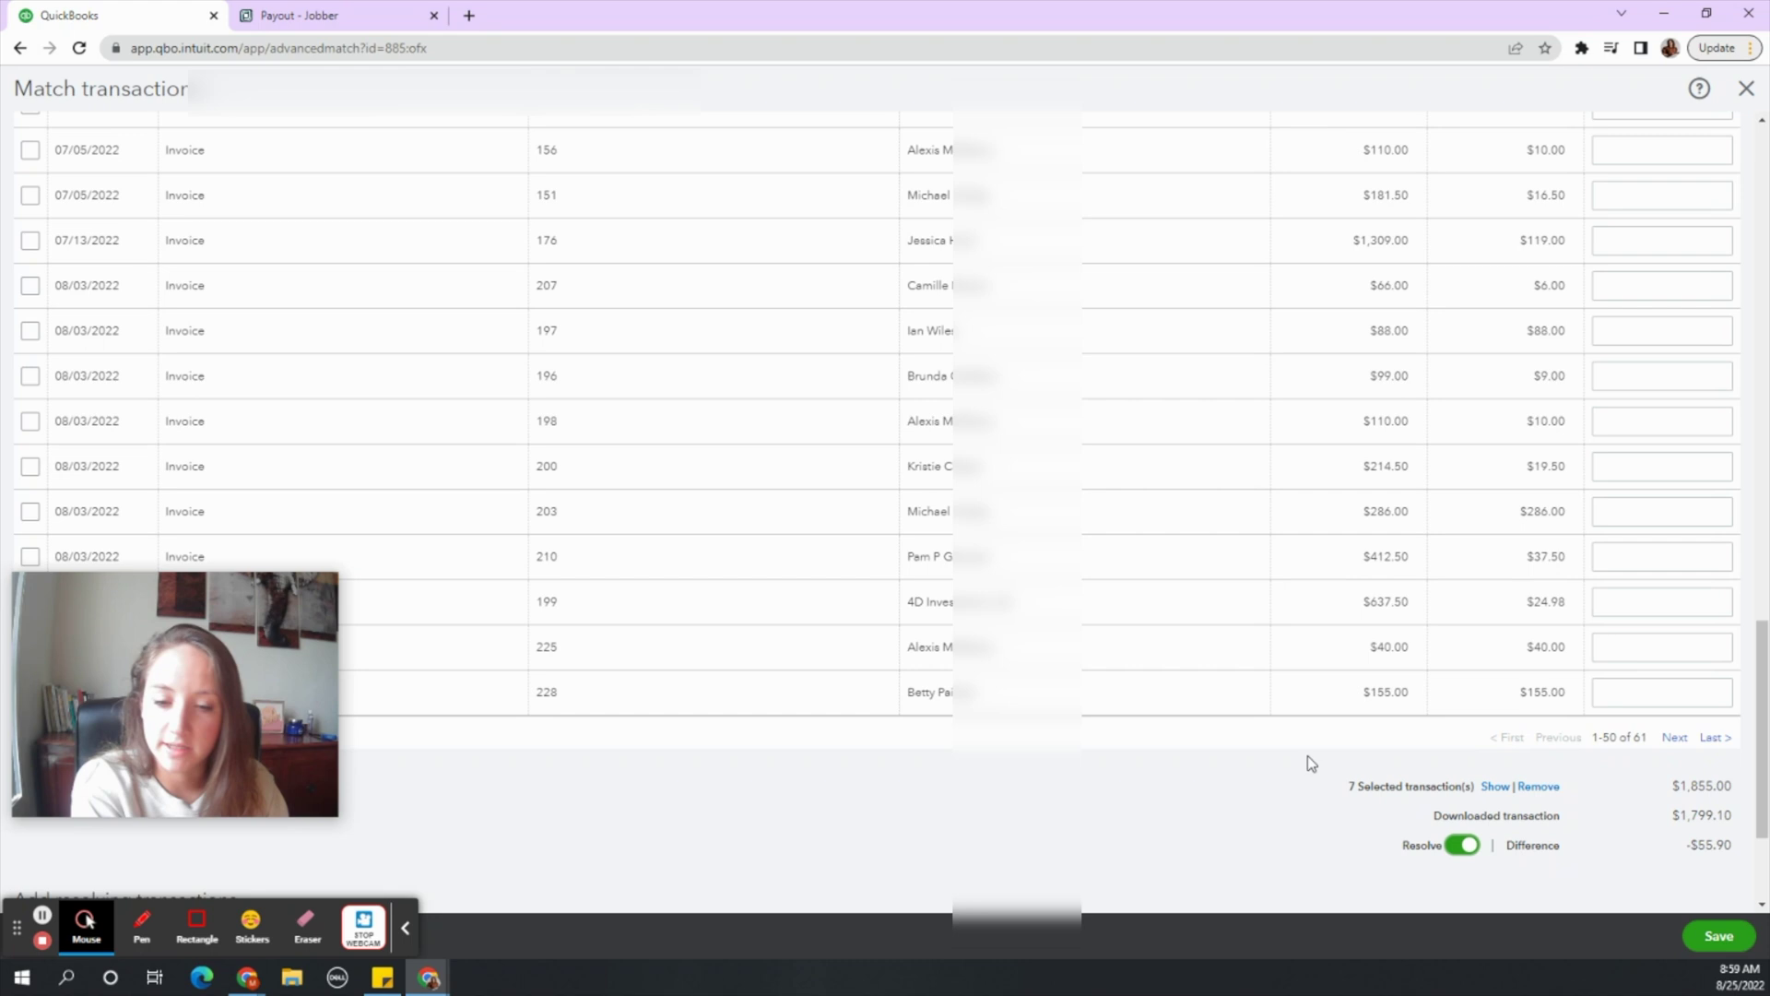
# Step: Add a Merchant Fees resolving line of -55.90, zeroing the difference at a $1,799.10 total
pyautogui.scroll(-2, 1309, 764)
pyautogui.moveTo(199, 640); pyautogui.dragTo(201, 511)
pyautogui.click(372, 760)
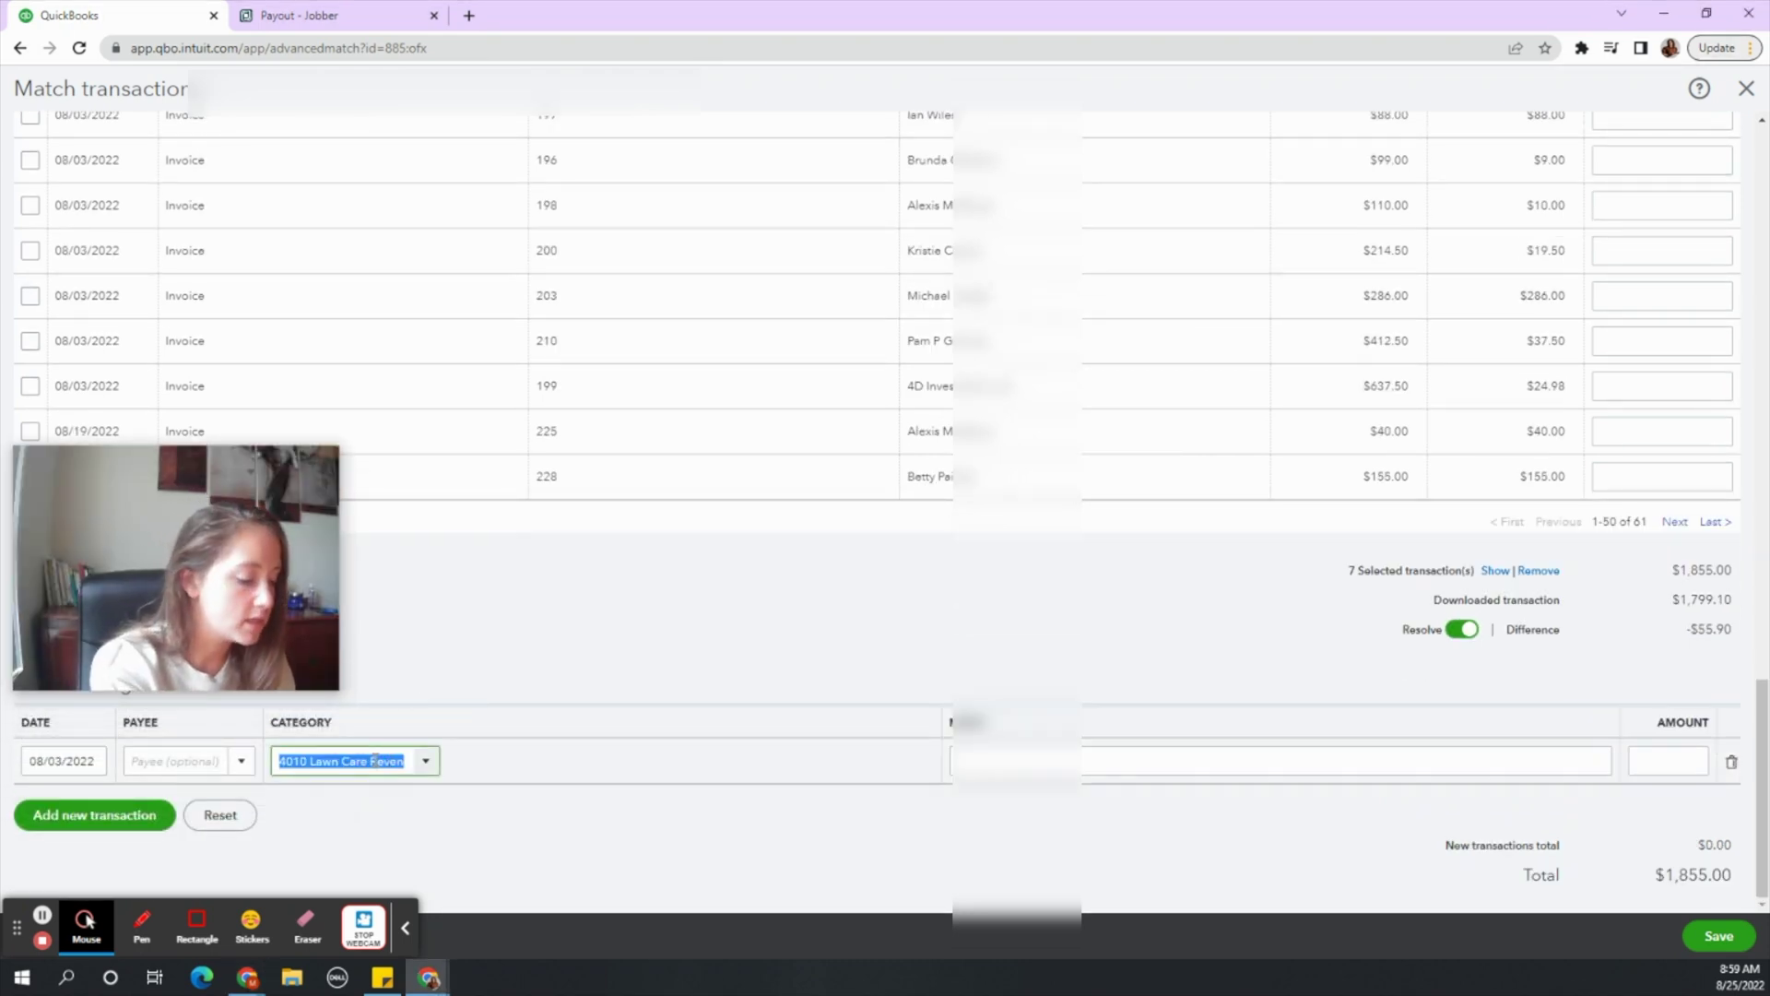
pyautogui.write('Merchant Fees')
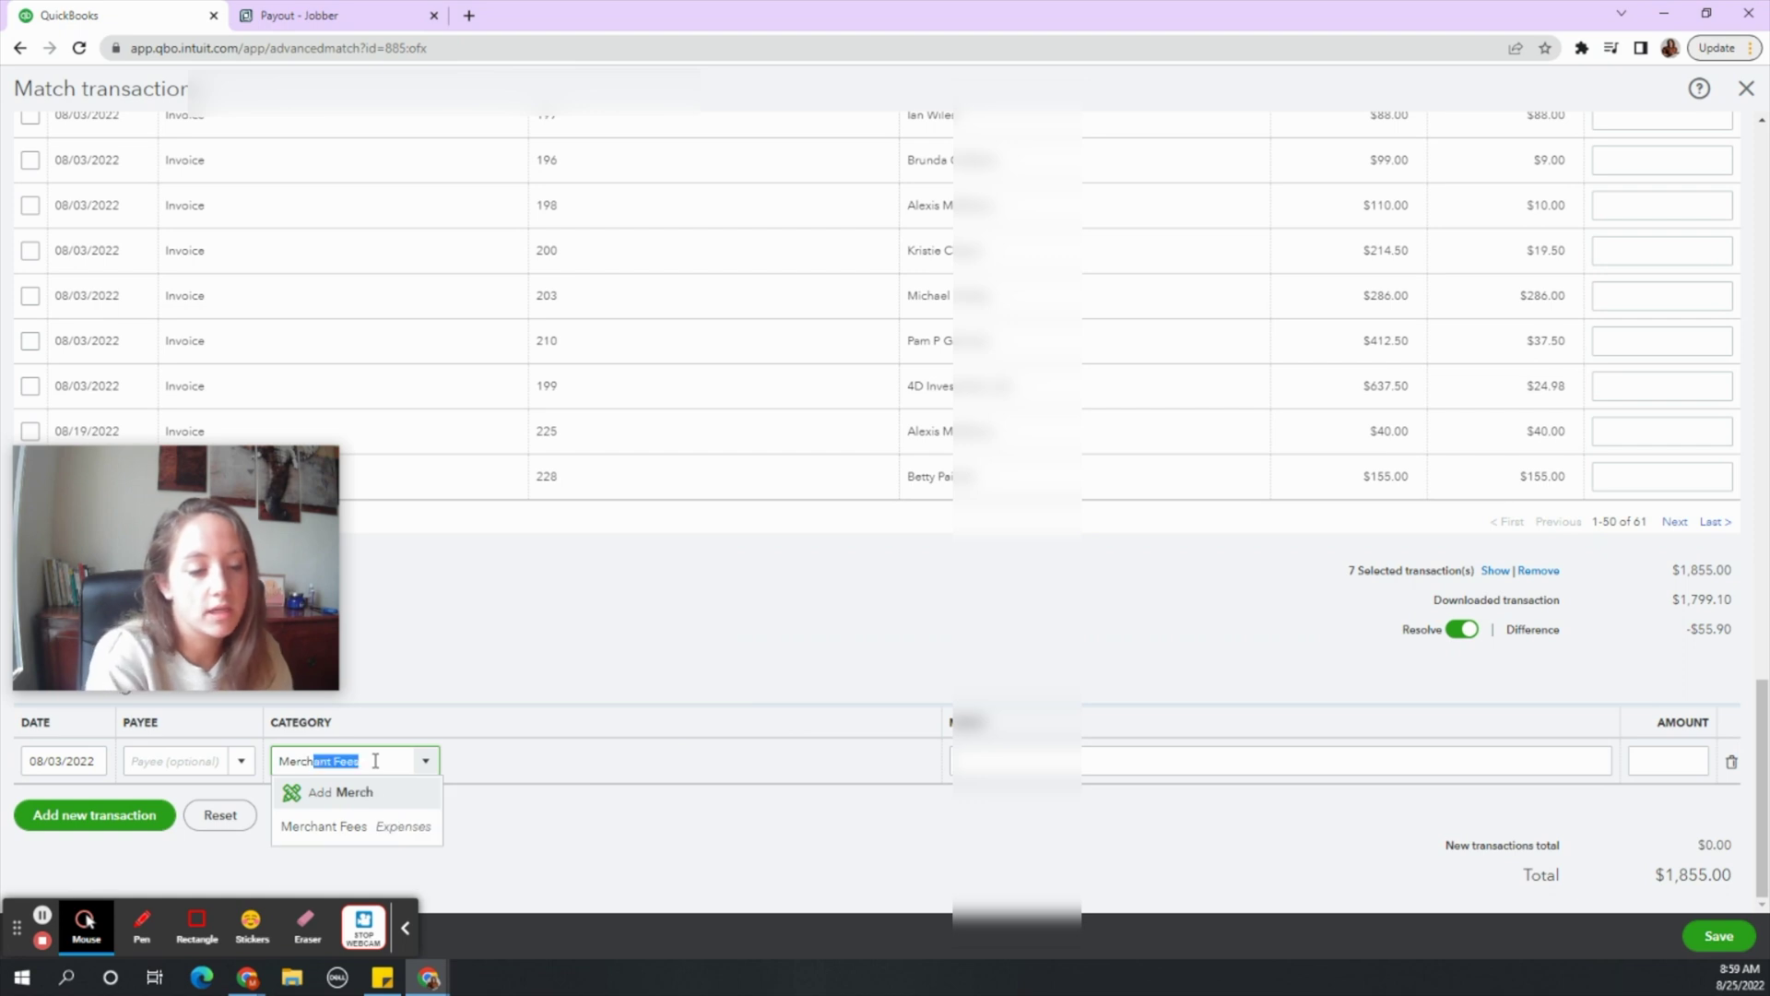
pyautogui.click(355, 826)
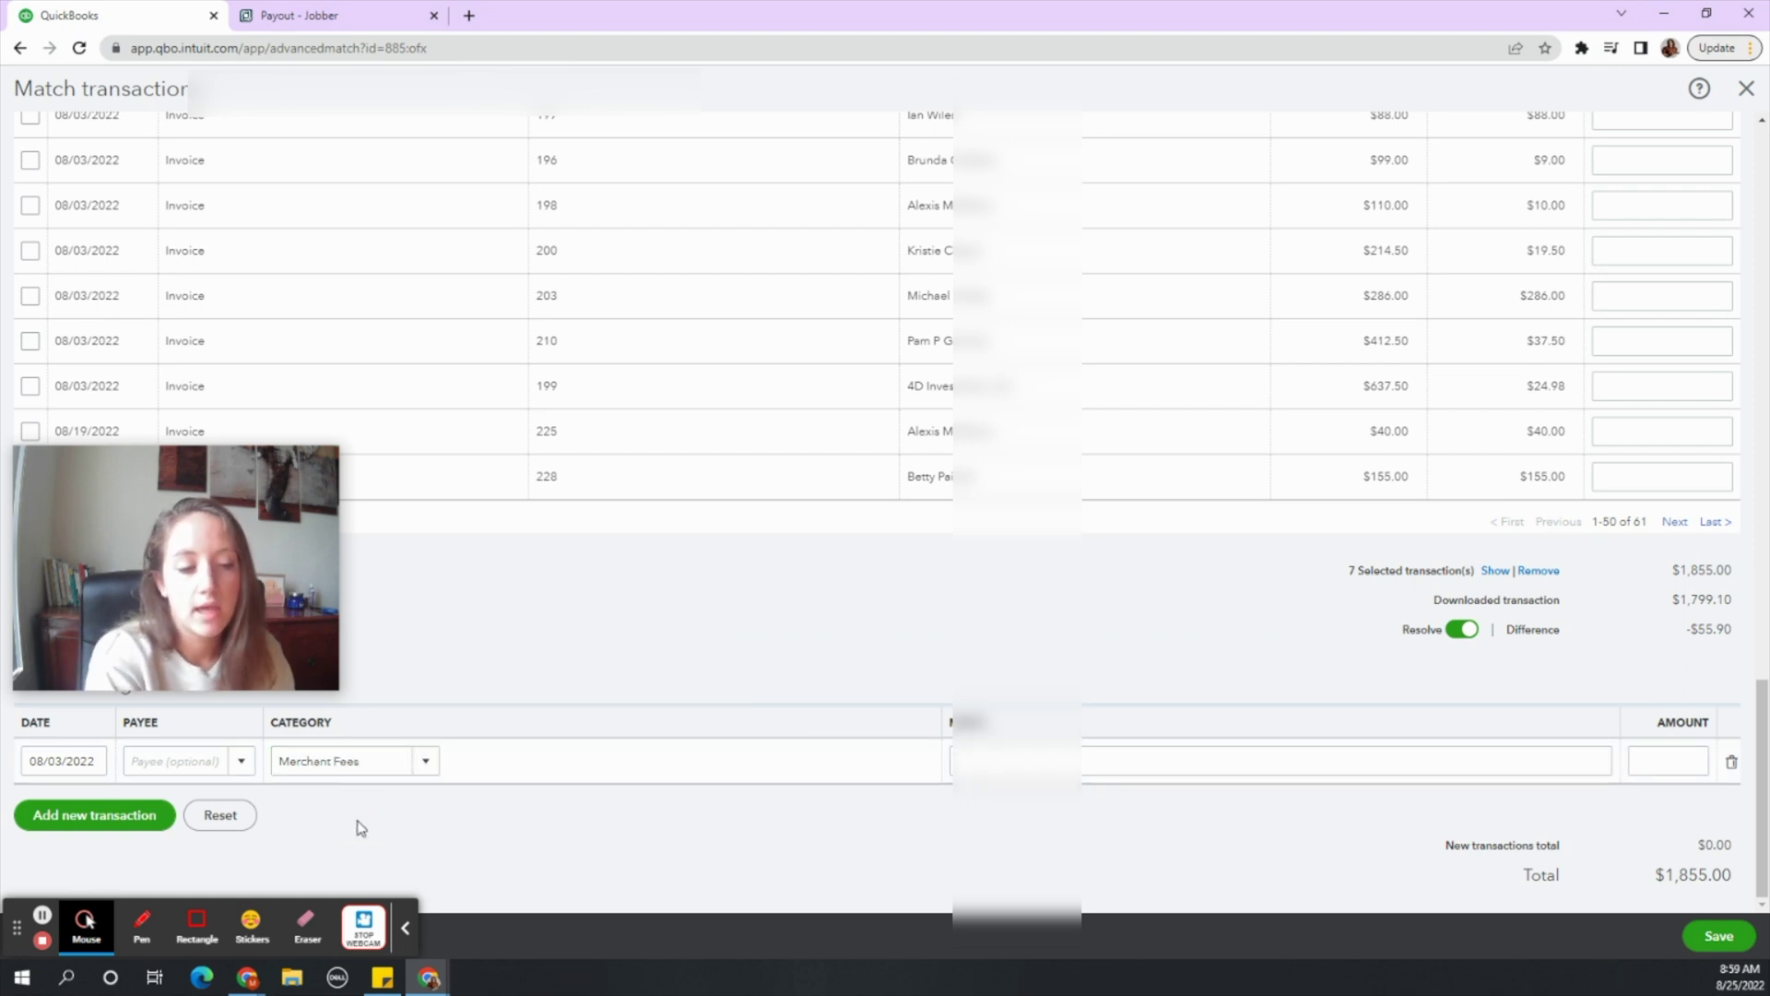
pyautogui.click(1638, 760)
pyautogui.write('-5')
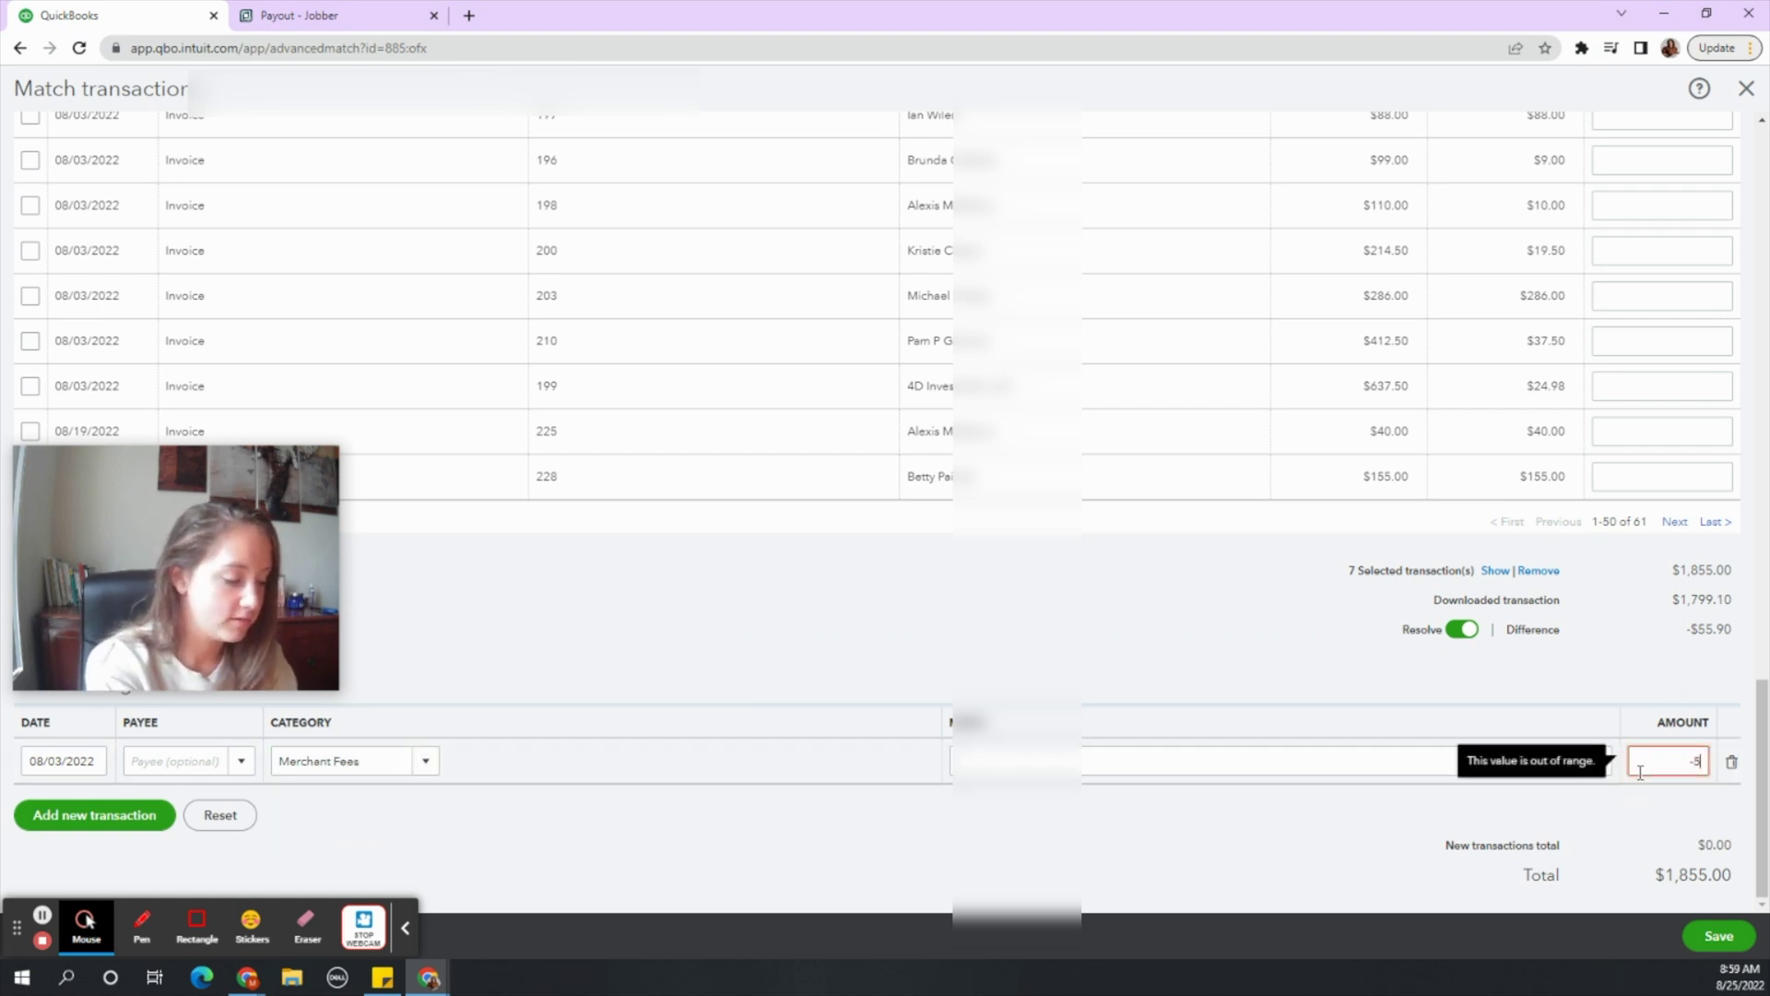
pyautogui.write('5.90')
pyautogui.click(1409, 795)
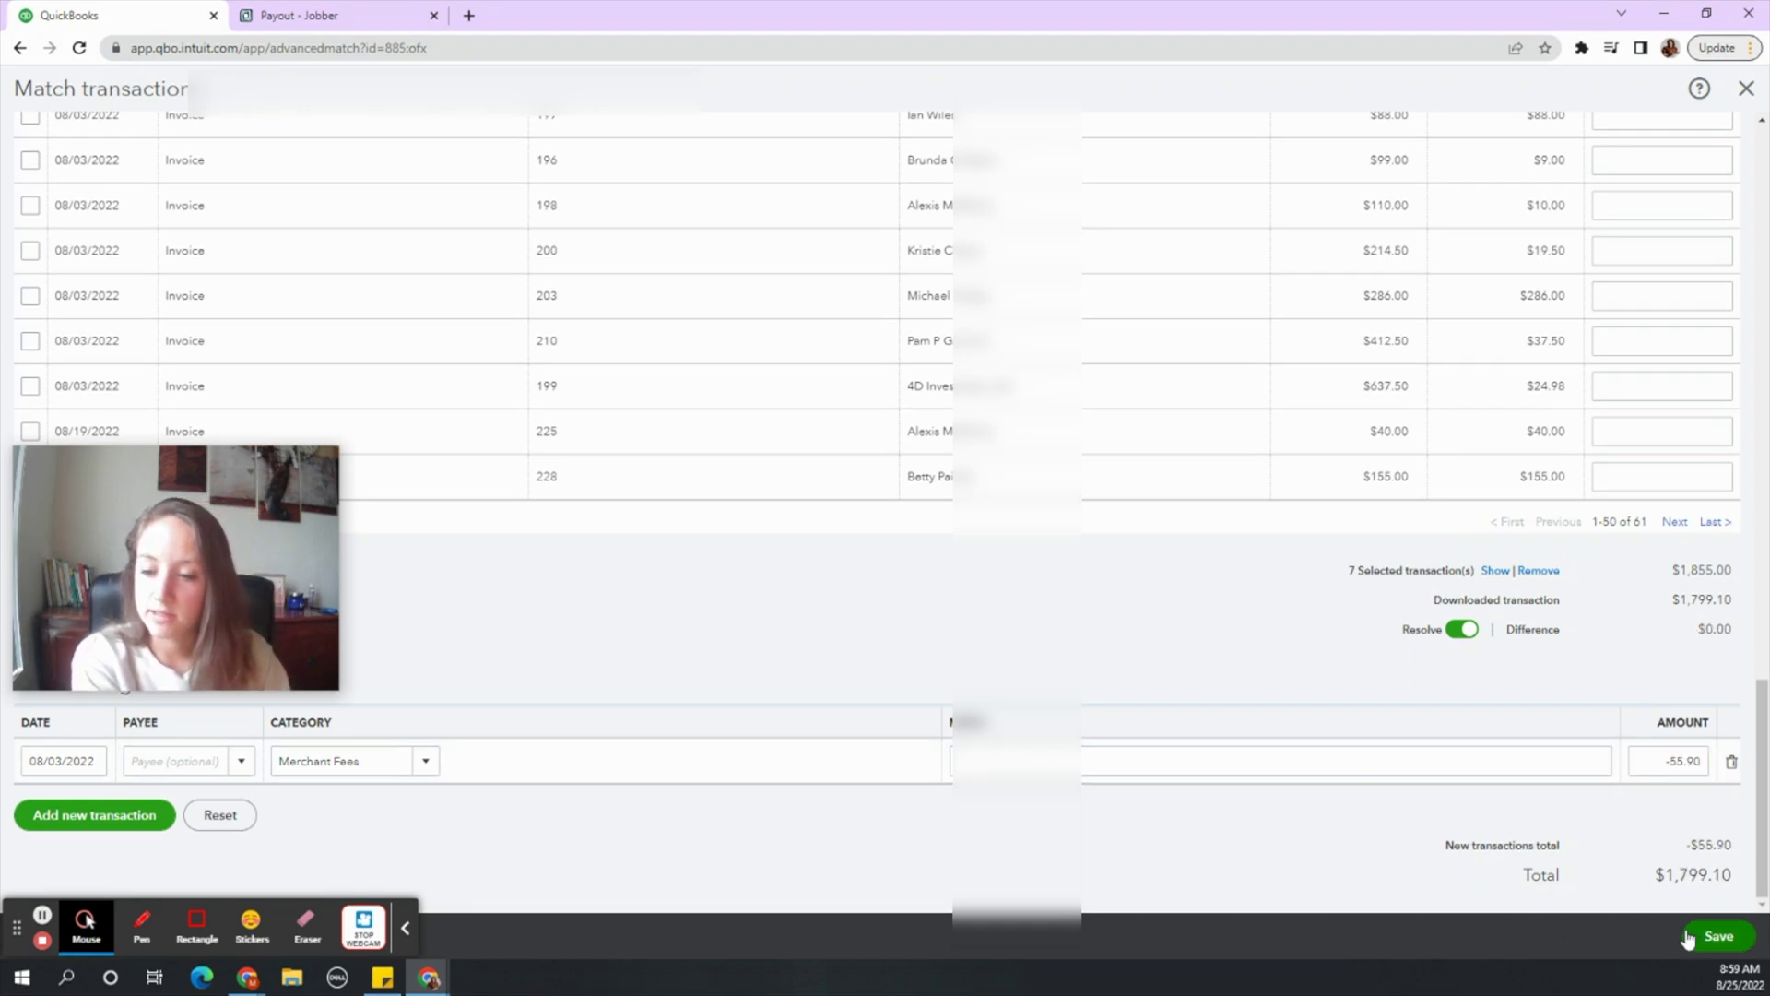
# Step: Save the $1,799.10 deposit match
pyautogui.click(1717, 936)
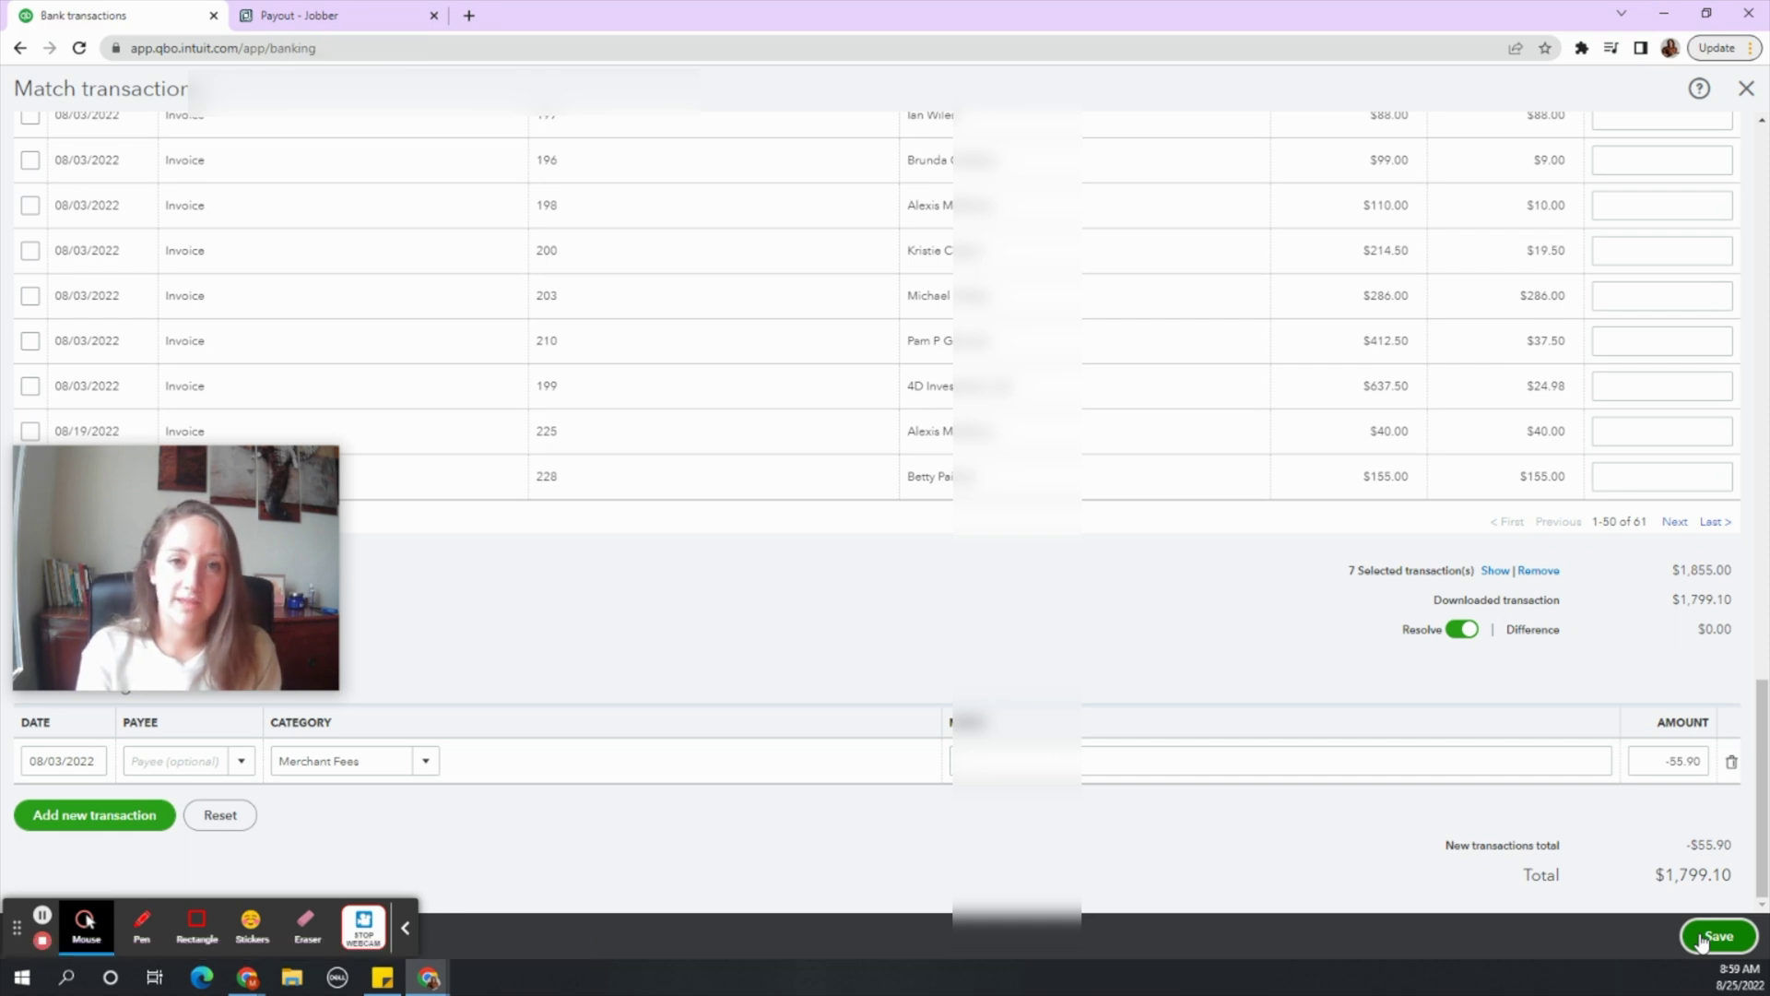